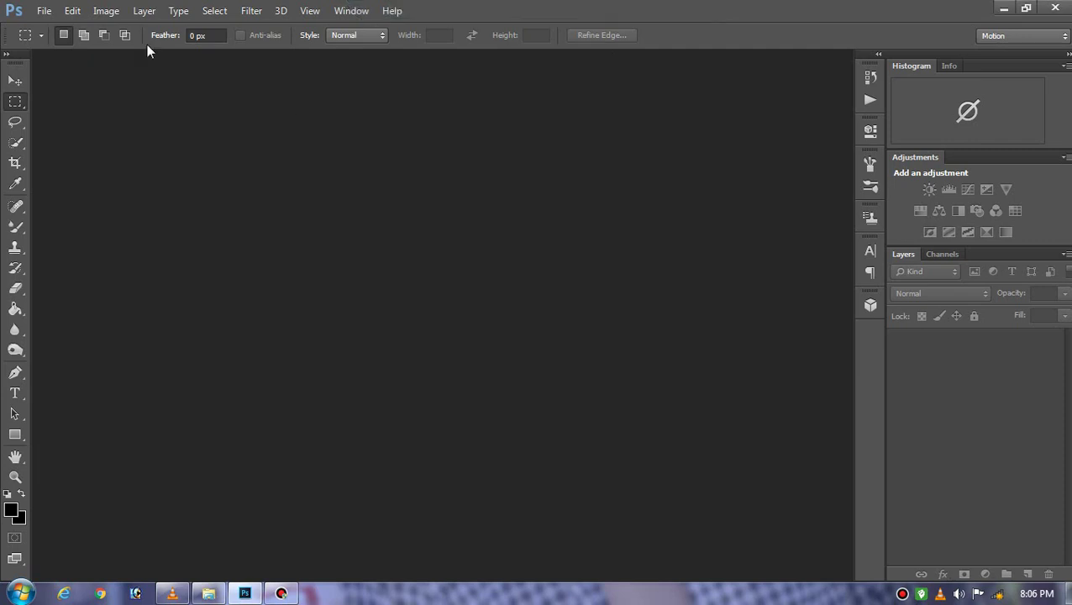
- Create a new 720×1280 px document with a transparent background
left_click(42, 13)
left_click(41, 25)
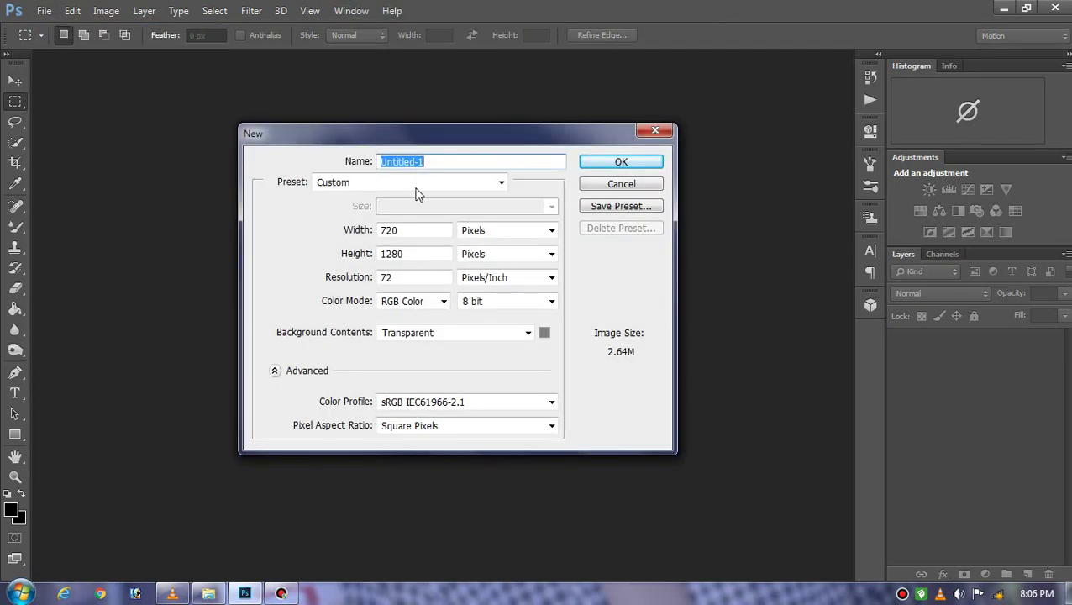
left_click(432, 336)
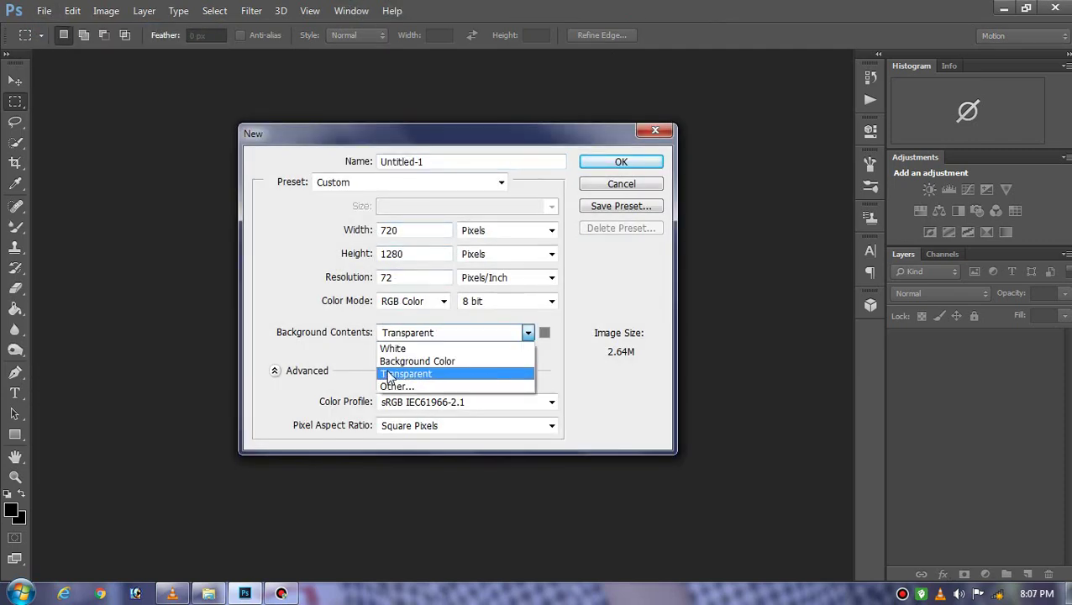
left_click(391, 374)
left_click(619, 165)
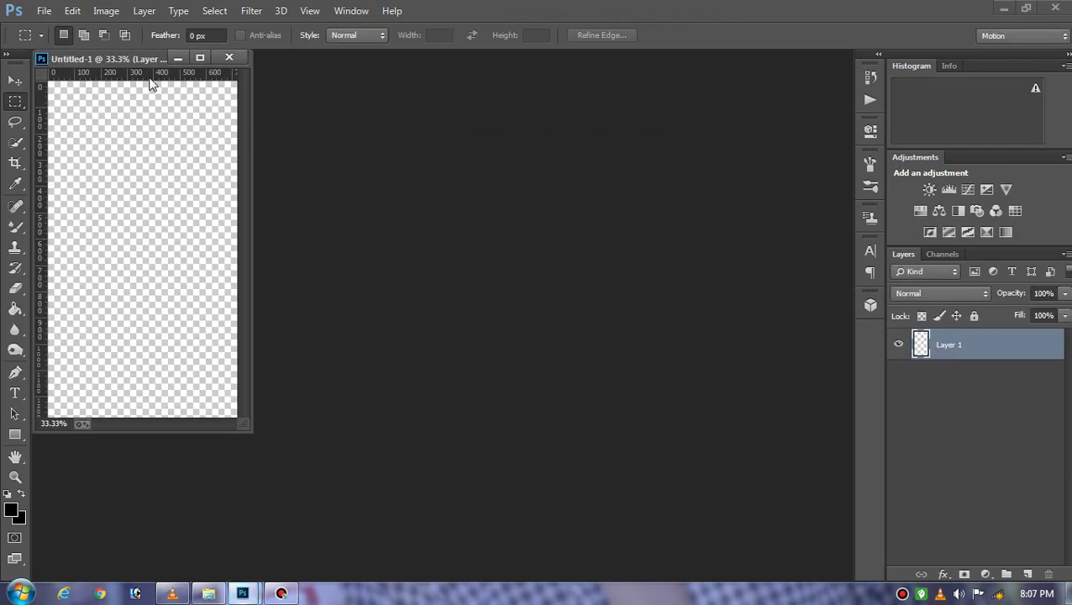
- Rotate the canvas 90° clockwise into landscape, dock the window and zoom to 50%
left_click(106, 11)
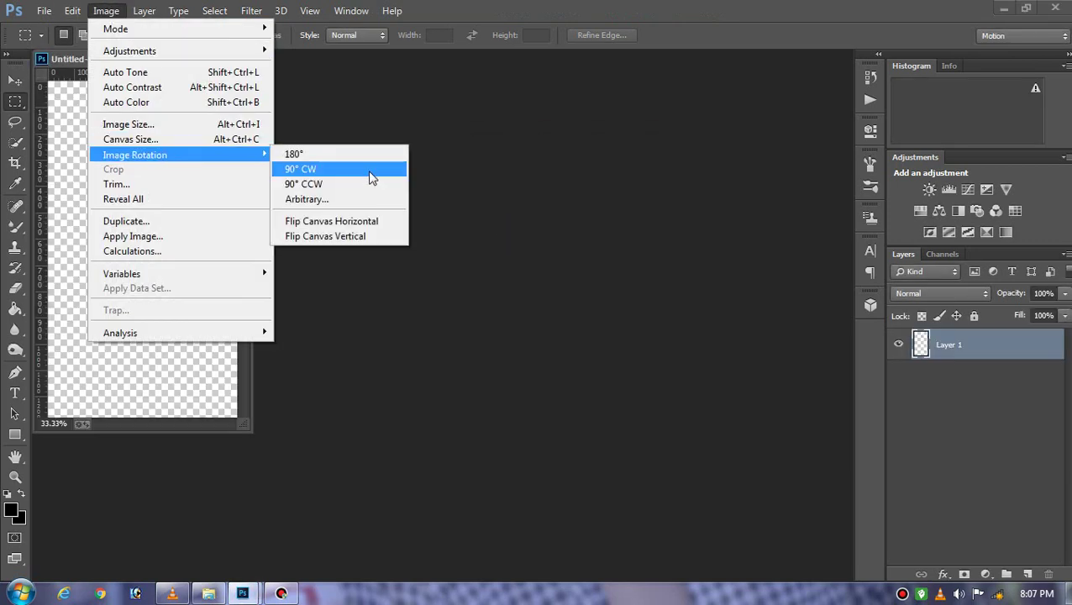
left_click(370, 174)
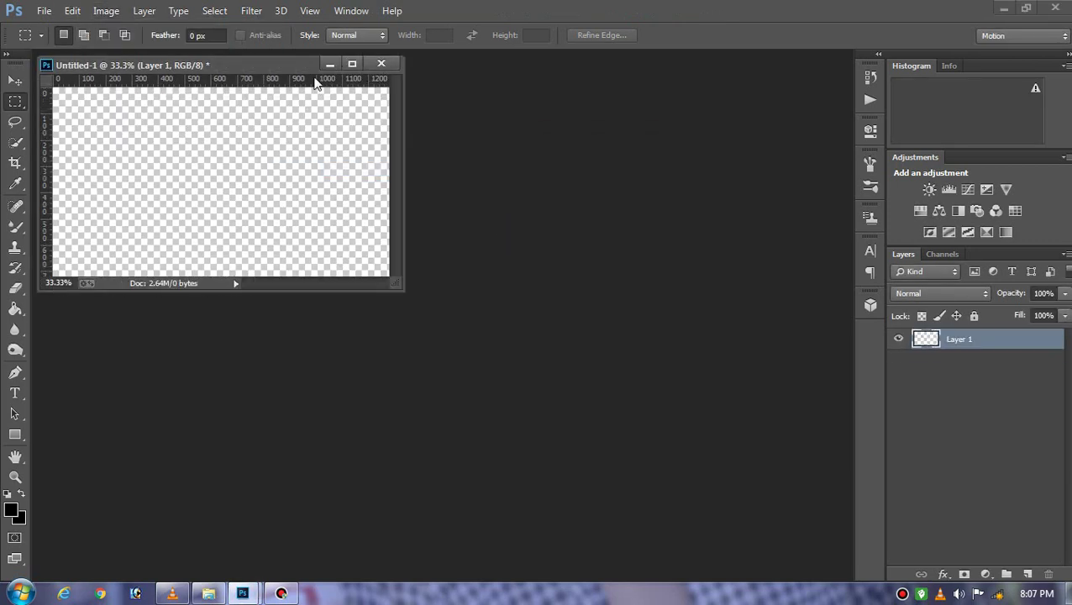
double_click(313, 62)
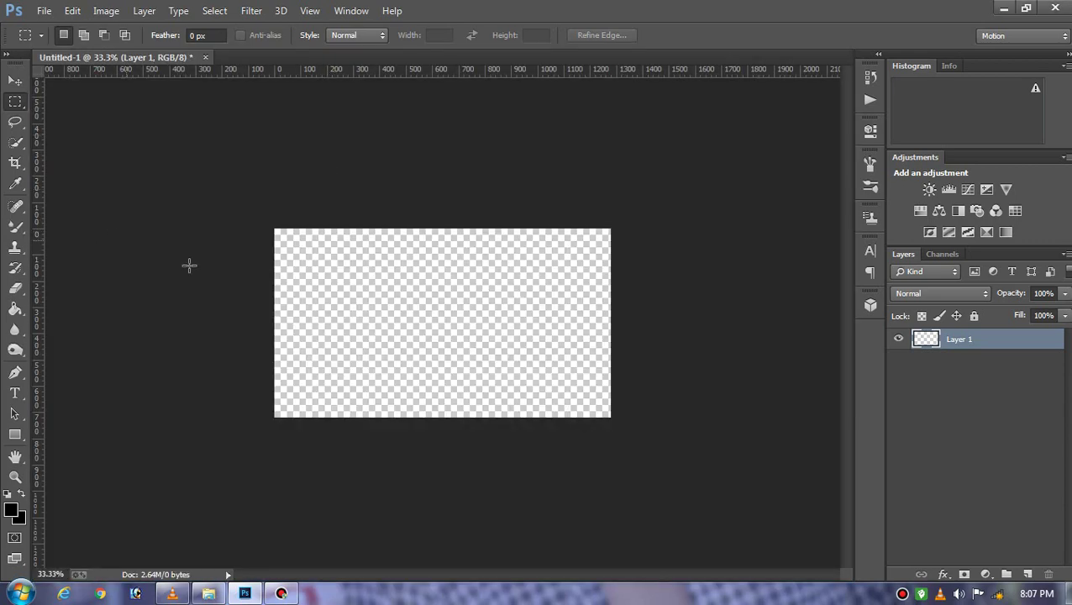
key("ctrl+plus")
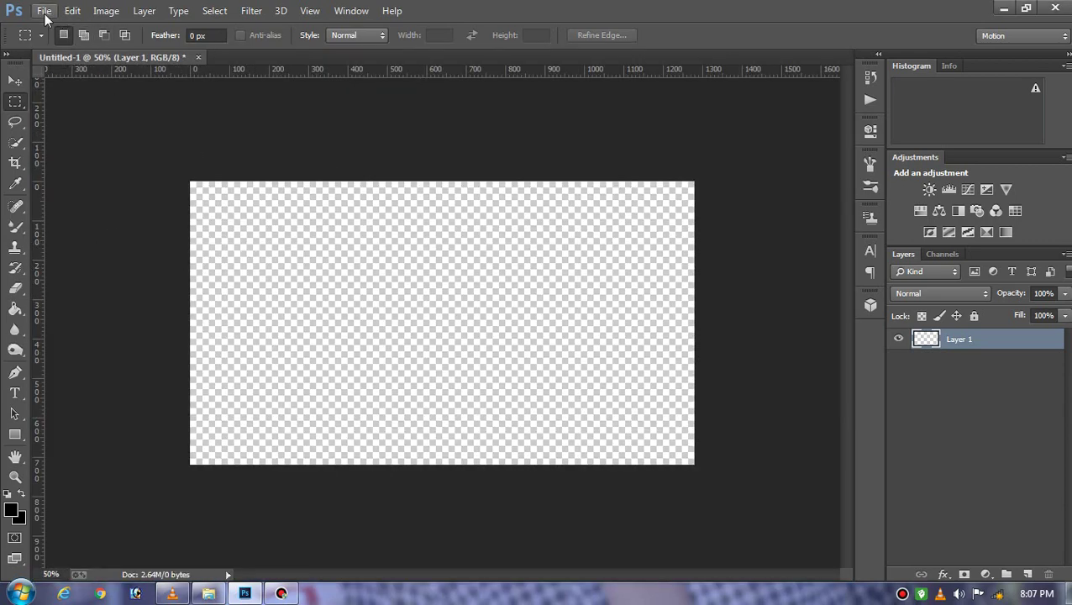
- Open 72a91952088bfd4d6095c140f5891888.png and move its window beside the landscape canvas
left_click(44, 10)
left_click(50, 41)
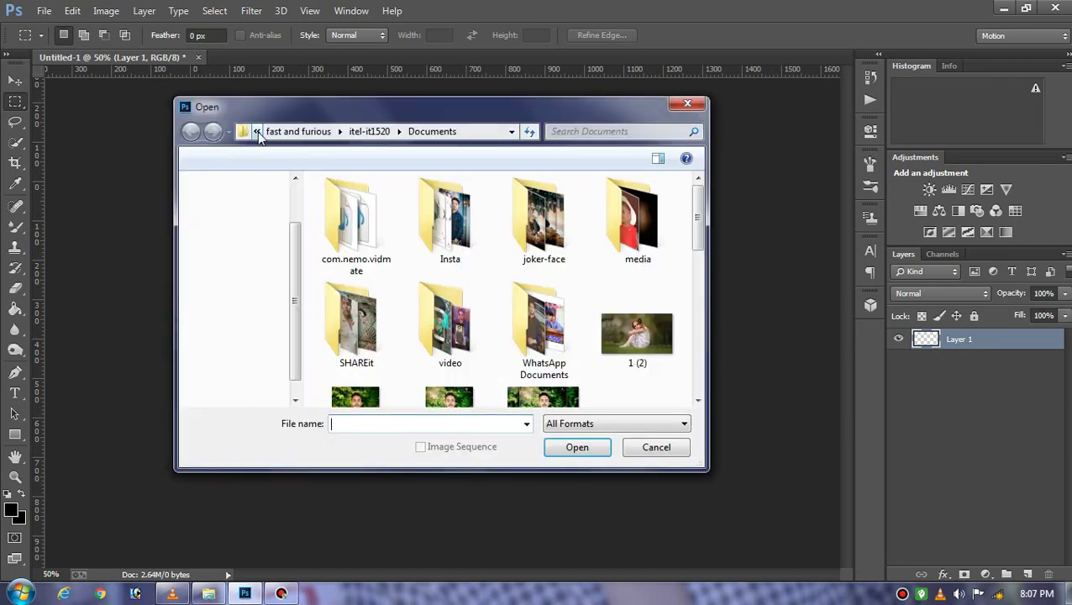
scroll(538, 252, "down", 3)
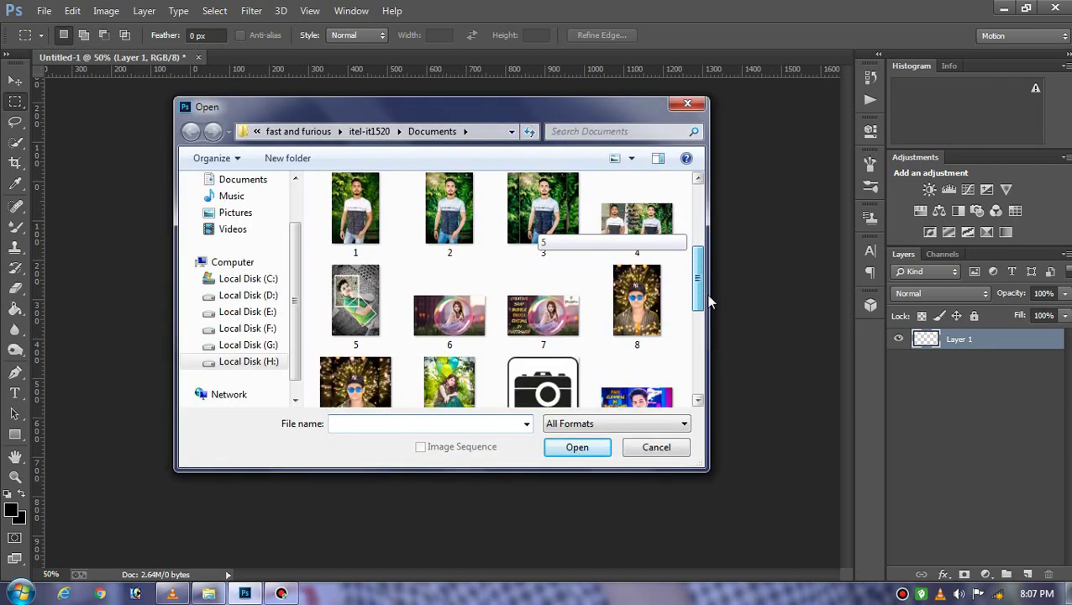
scroll(708, 301, "down", 1)
left_click(558, 304)
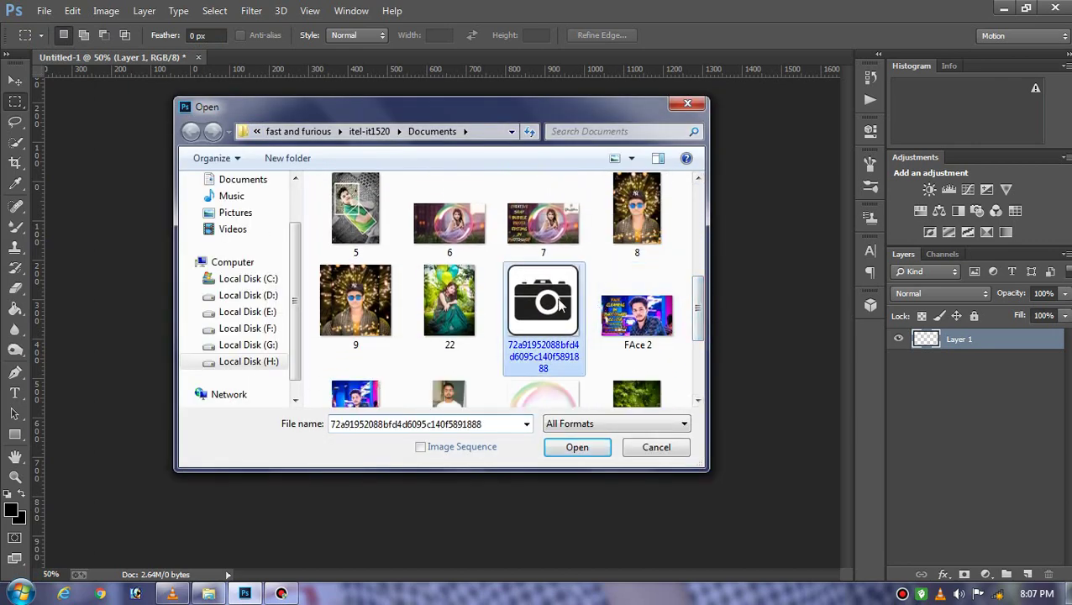
left_click(589, 454)
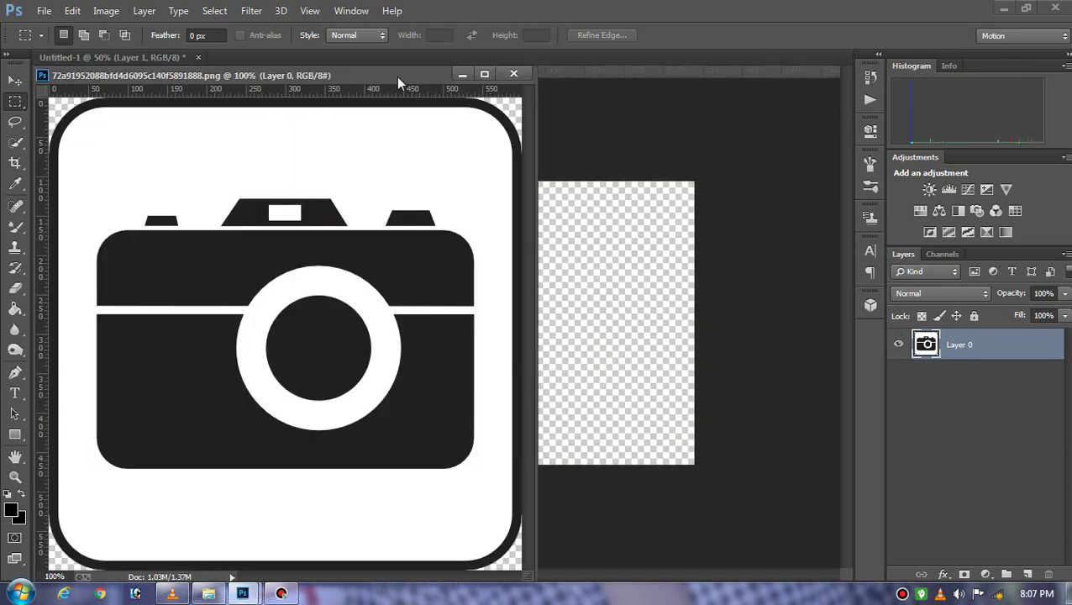
left_click_drag(398, 78, 604, 101)
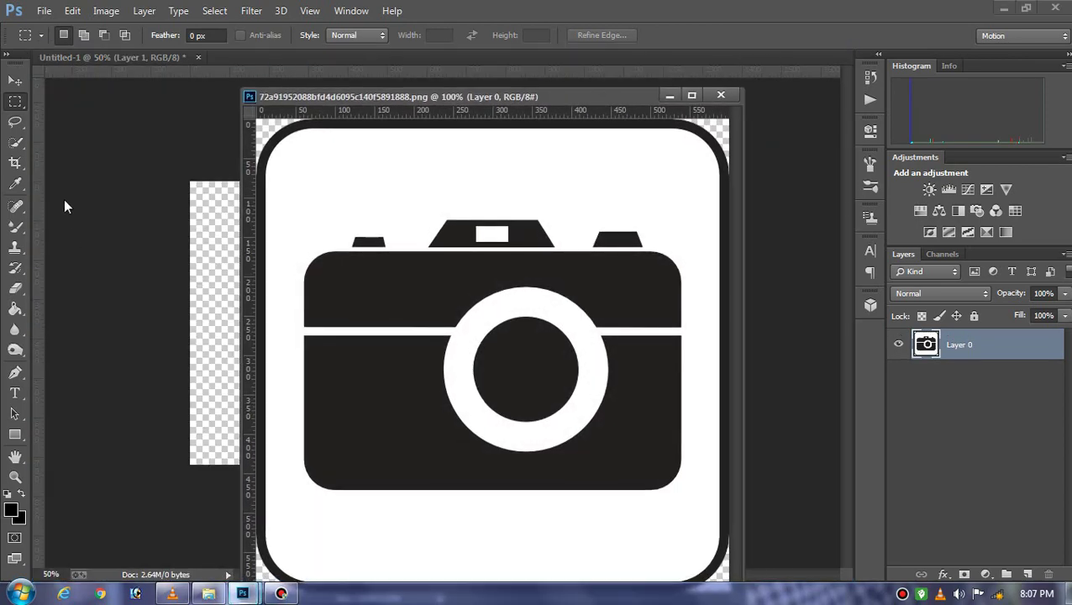
left_click_drag(19, 144, 56, 155)
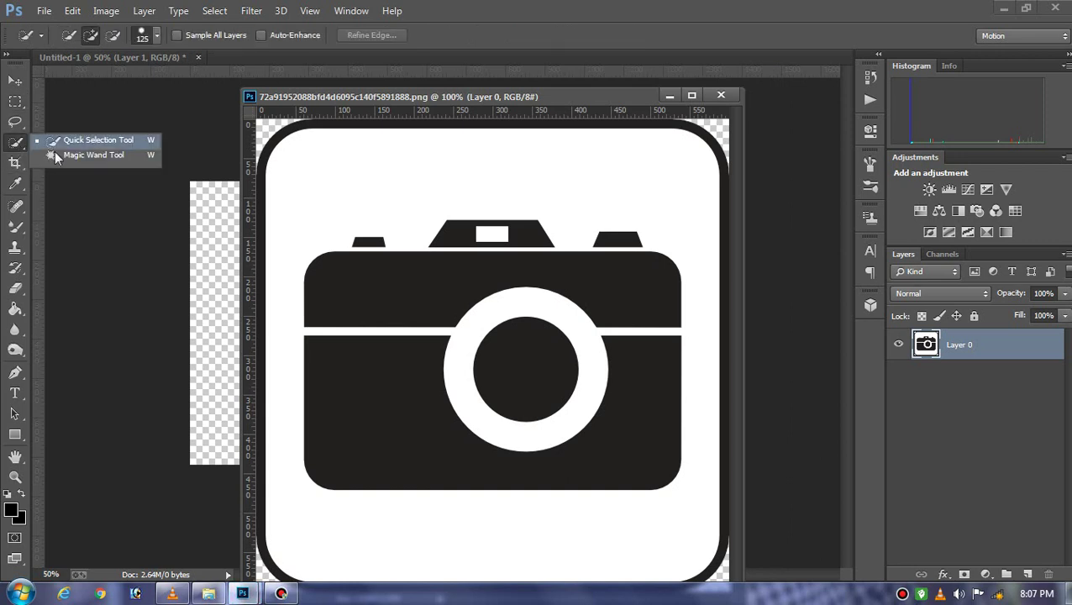
- Magic-wand select the camera's upper band, viewfinder, small top shapes and lower band together
left_click(444, 288)
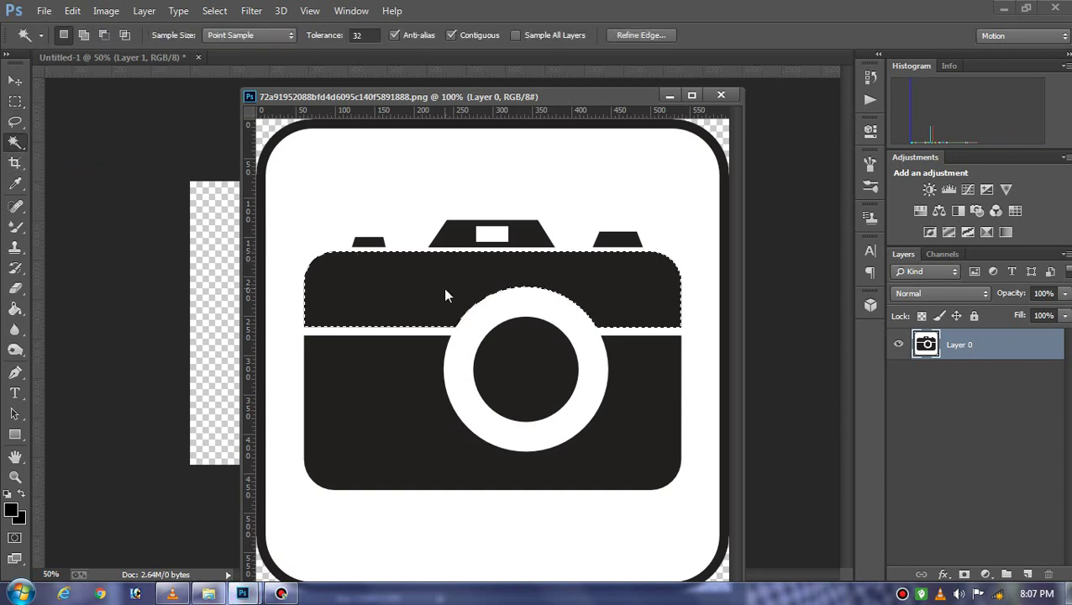
left_click(449, 234, "shift")
left_click(354, 242)
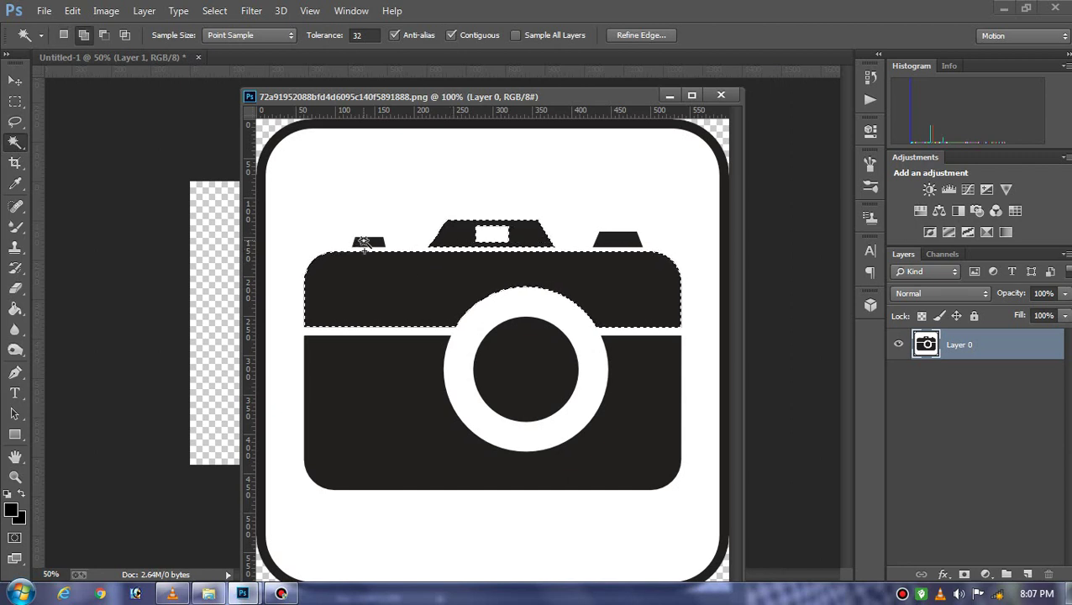
left_click(615, 241)
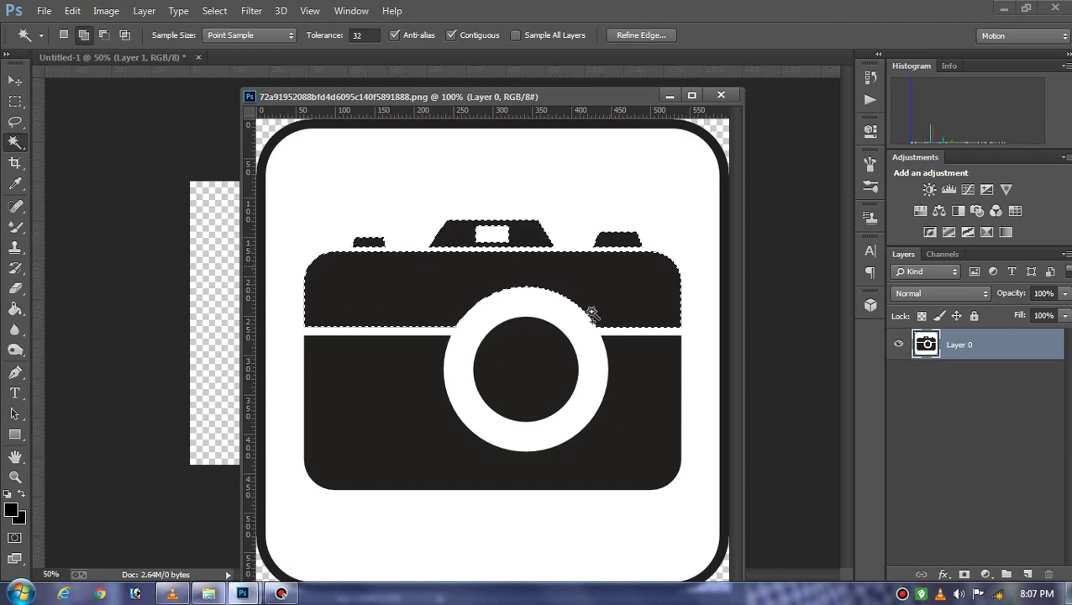
left_click(377, 387, "shift")
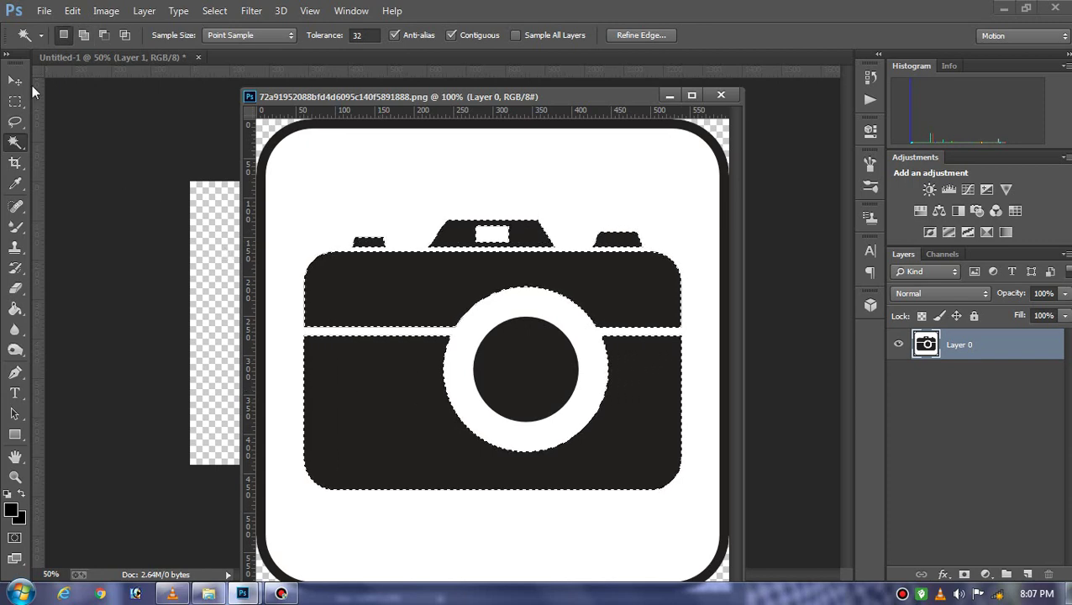
left_click(24, 84)
- Drag the camera onto the landscape canvas, close the icon image, and enlarge it about 110%
left_click_drag(741, 98, 820, 98)
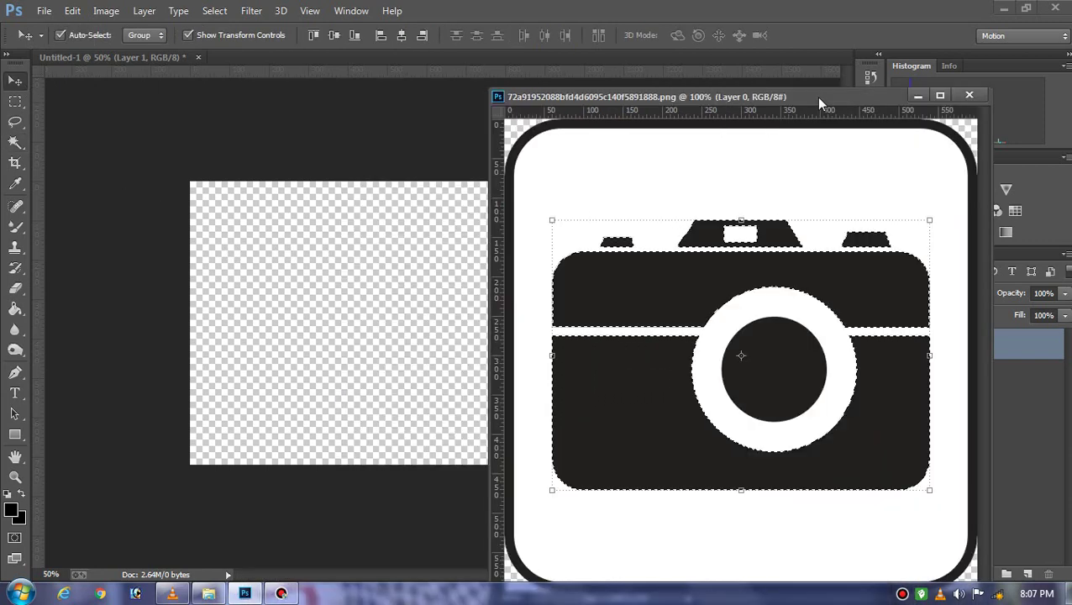
mouse_move(810, 277)
left_mouse_down()
mouse_move(748, 286)
mouse_move(425, 270)
mouse_move(447, 275)
left_mouse_up()
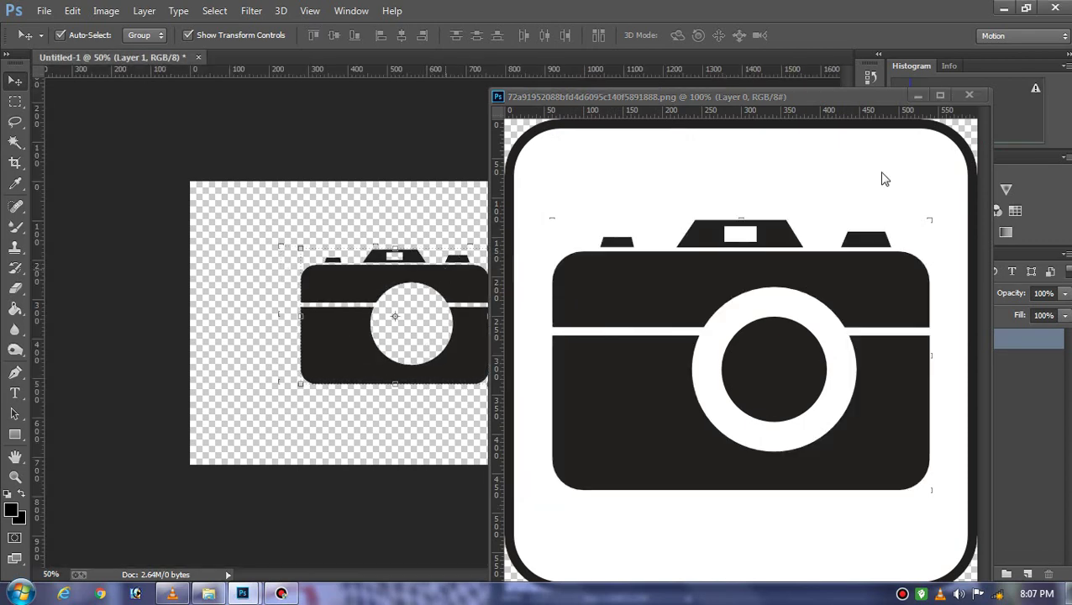
left_click(975, 97)
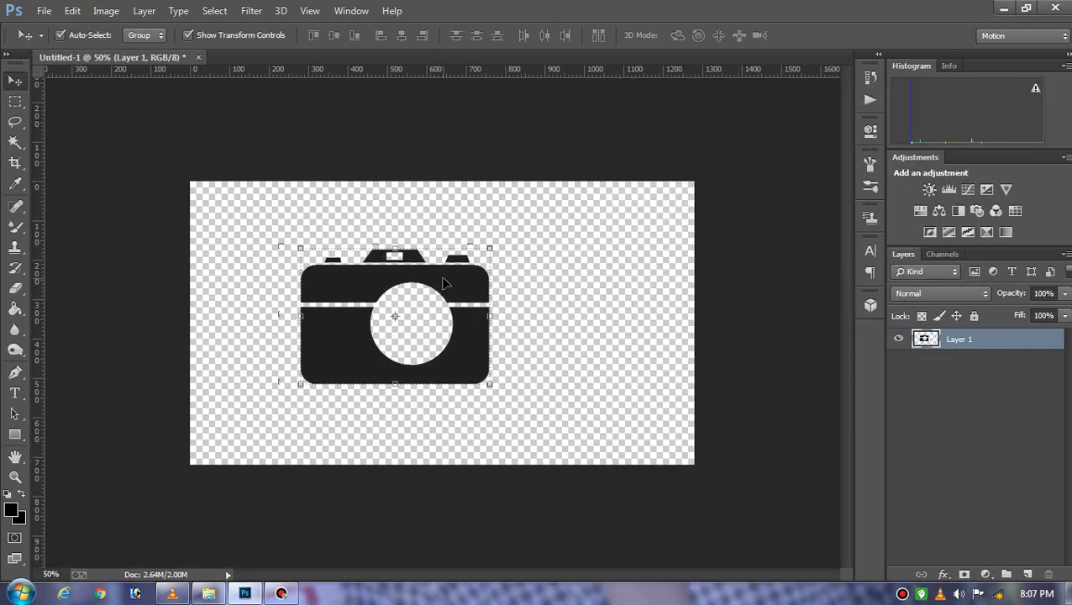
left_click_drag(451, 280, 511, 276)
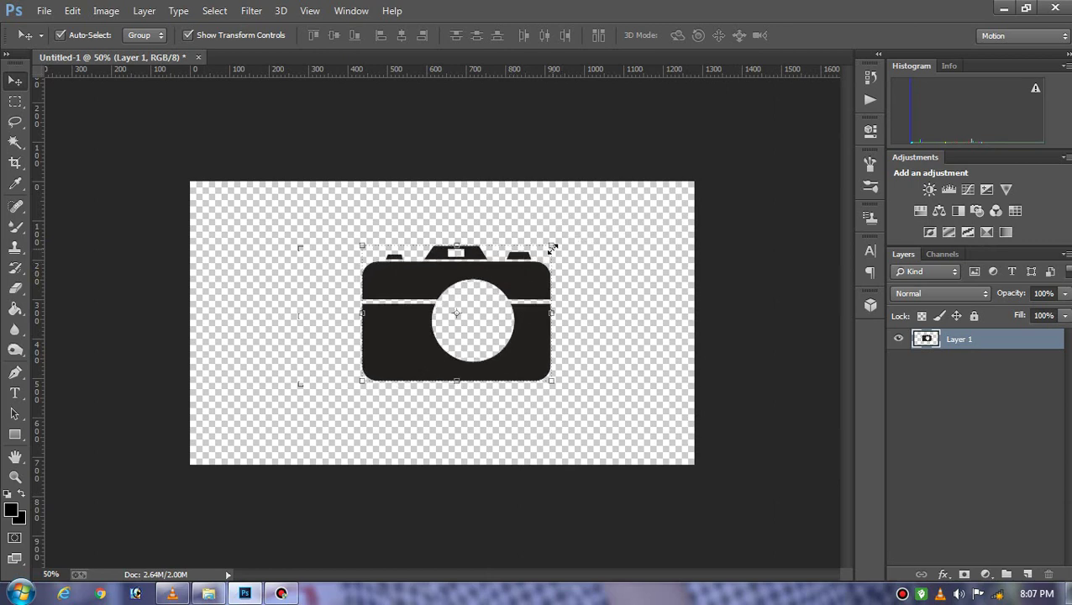
left_click_drag(552, 245, 561, 237)
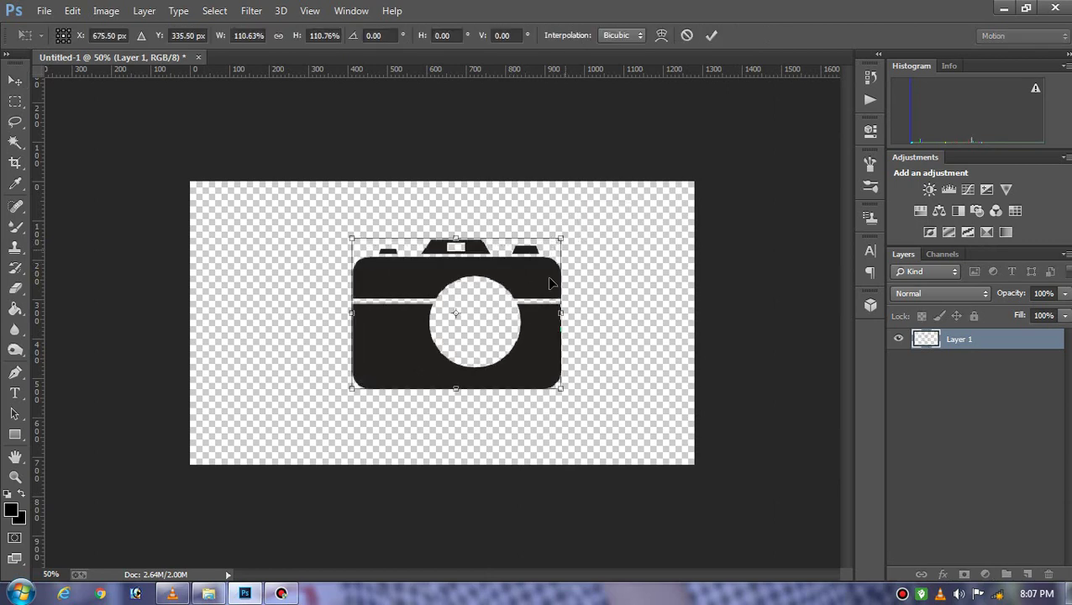
key("Return")
- Nudge and scale the camera up slightly more, then set the view to 66.7%
left_click_drag(542, 285, 544, 288)
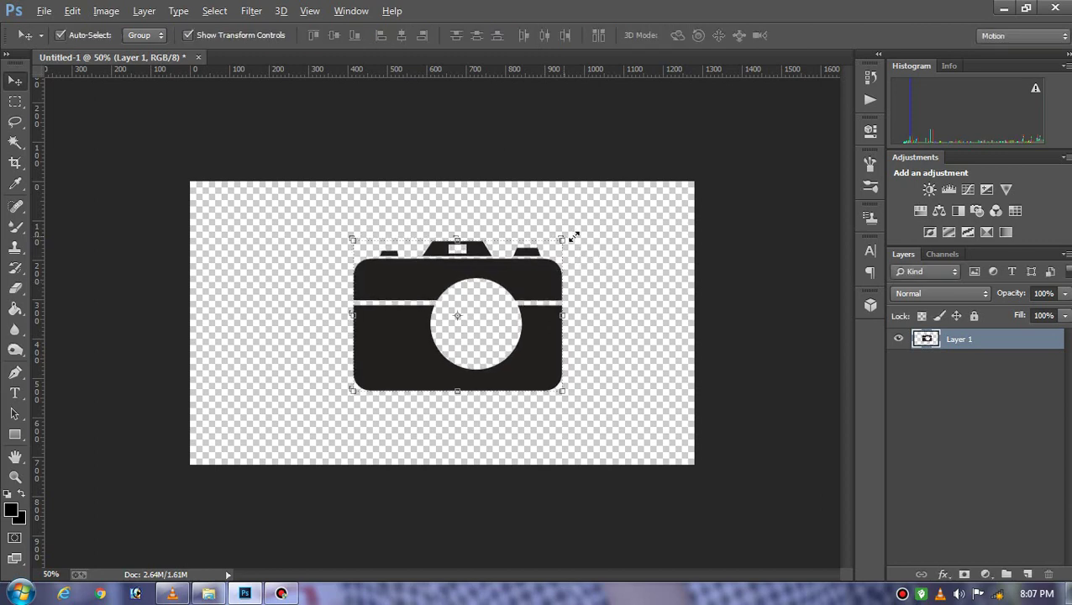
left_click_drag(574, 238, 577, 236)
key("Return")
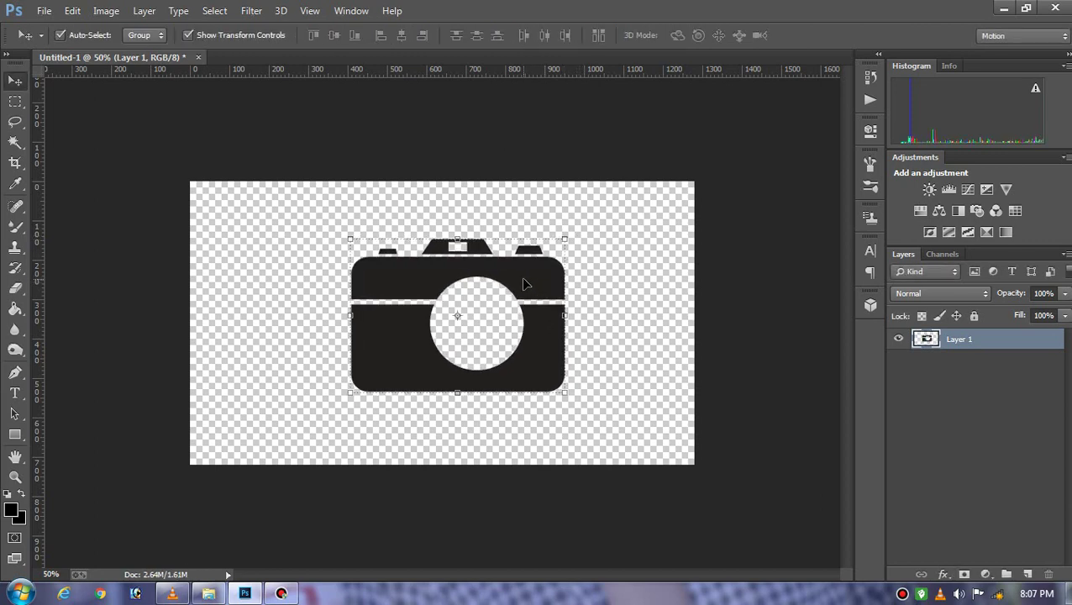
key("ctrl+plus")
key("ctrl+minus")
key("ctrl+plus")
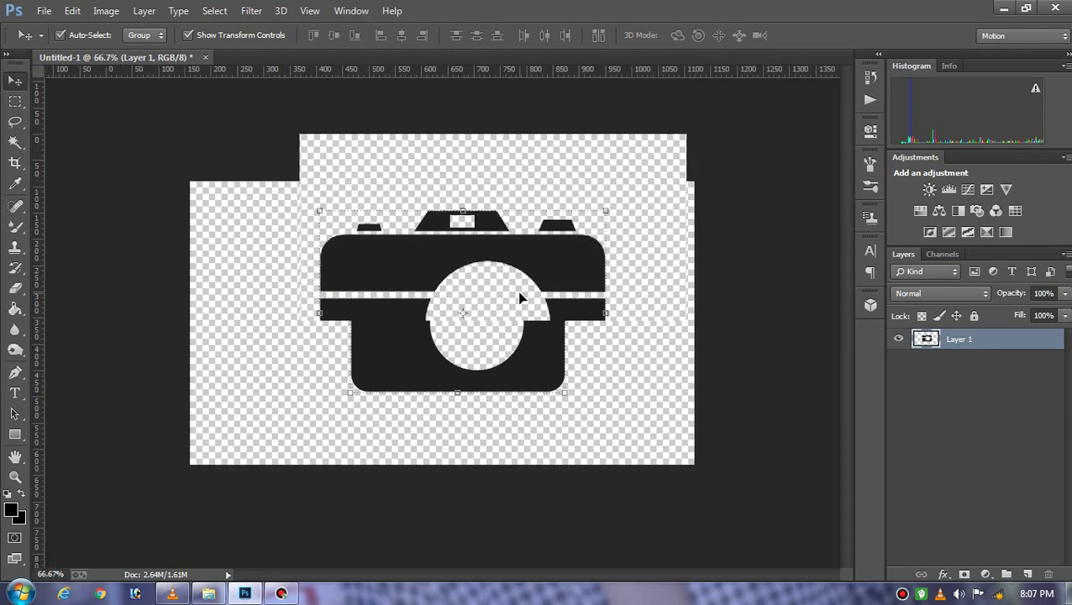
key("ctrl+plus")
key("ctrl+minus")
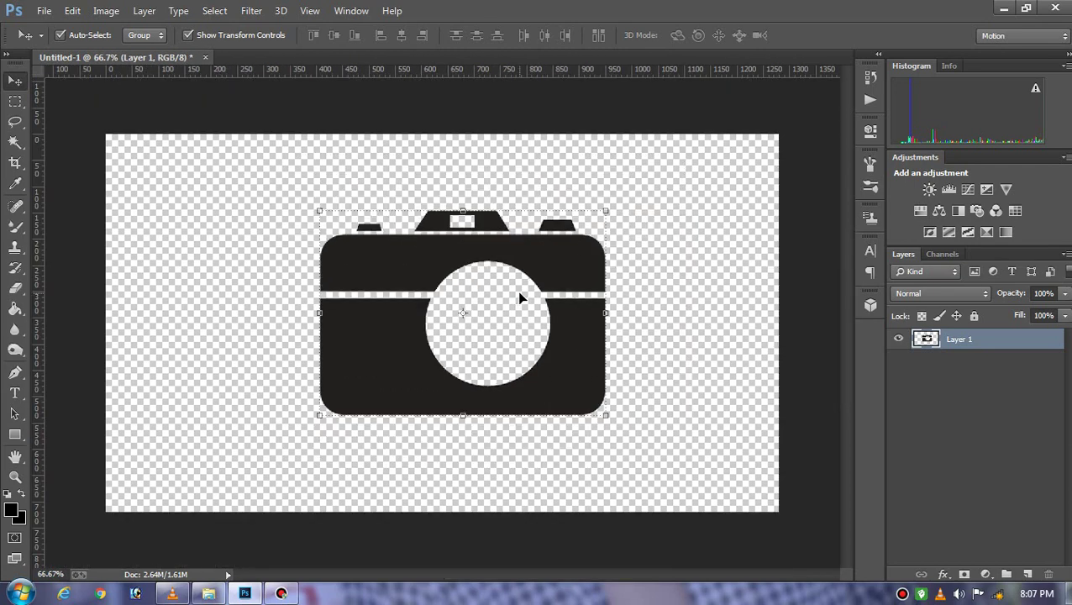
key("ctrl+minus")
key("ctrl+plus")
left_click(16, 102)
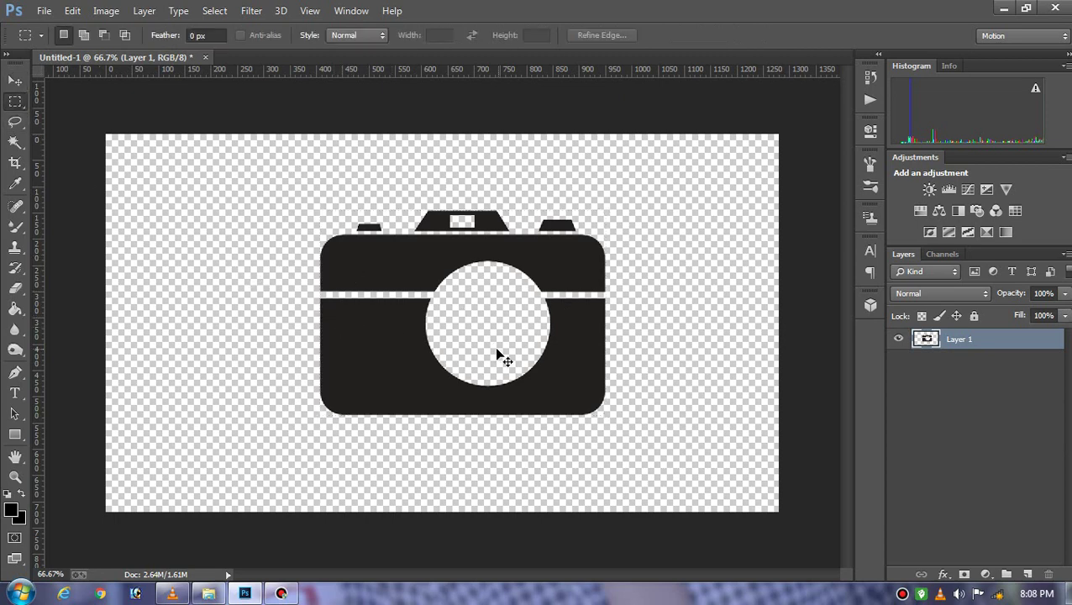
- Delete a horizontal band across the camera's middle, splitting it into upper and lower parts
key("ctrl+plus")
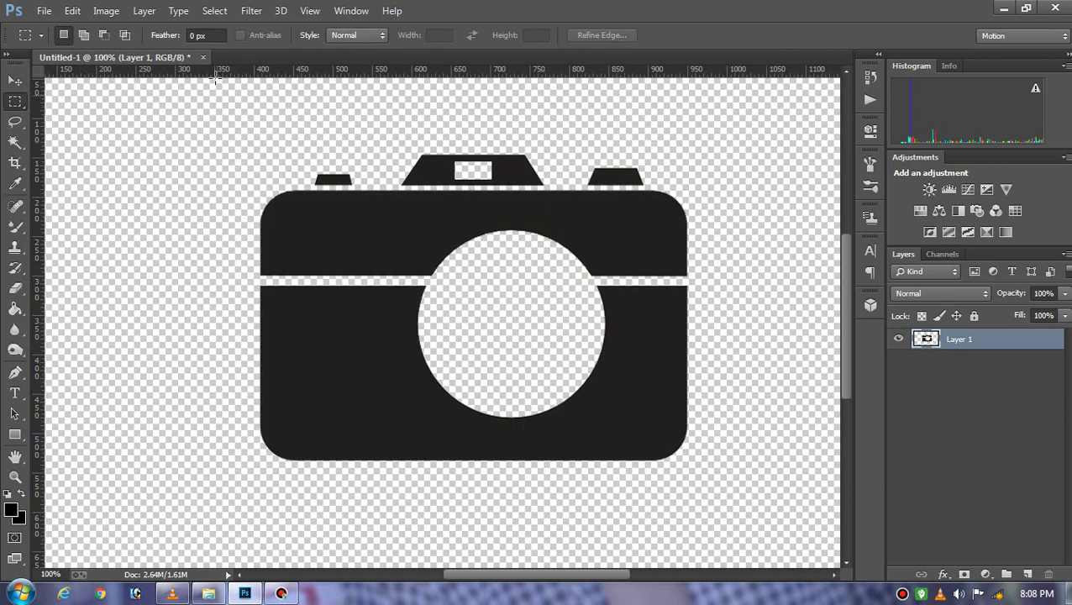
left_click_drag(250, 278, 757, 383)
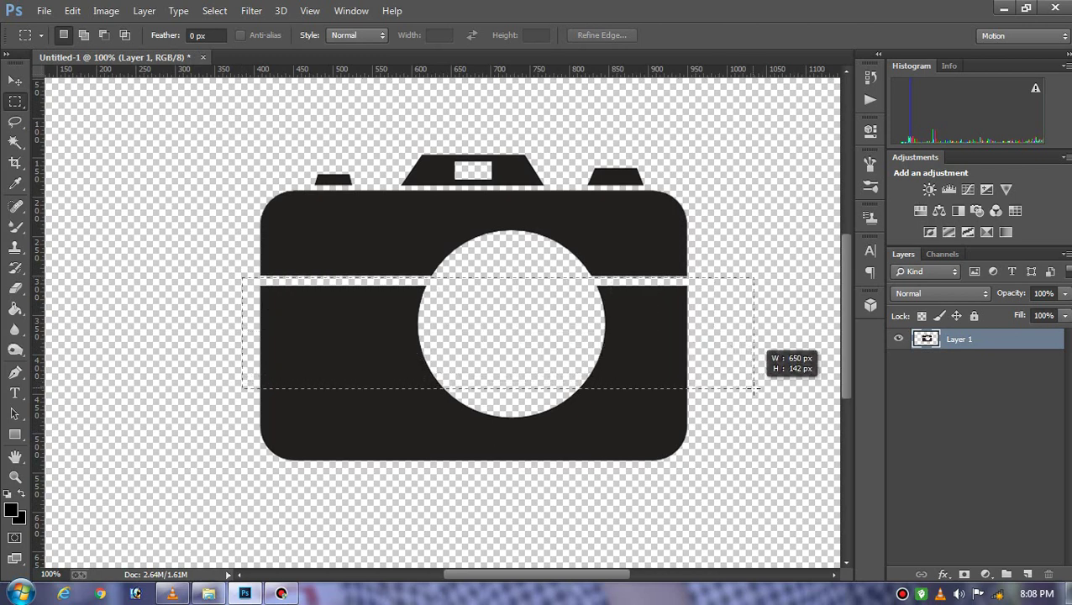
left_click_drag(756, 383, 756, 384)
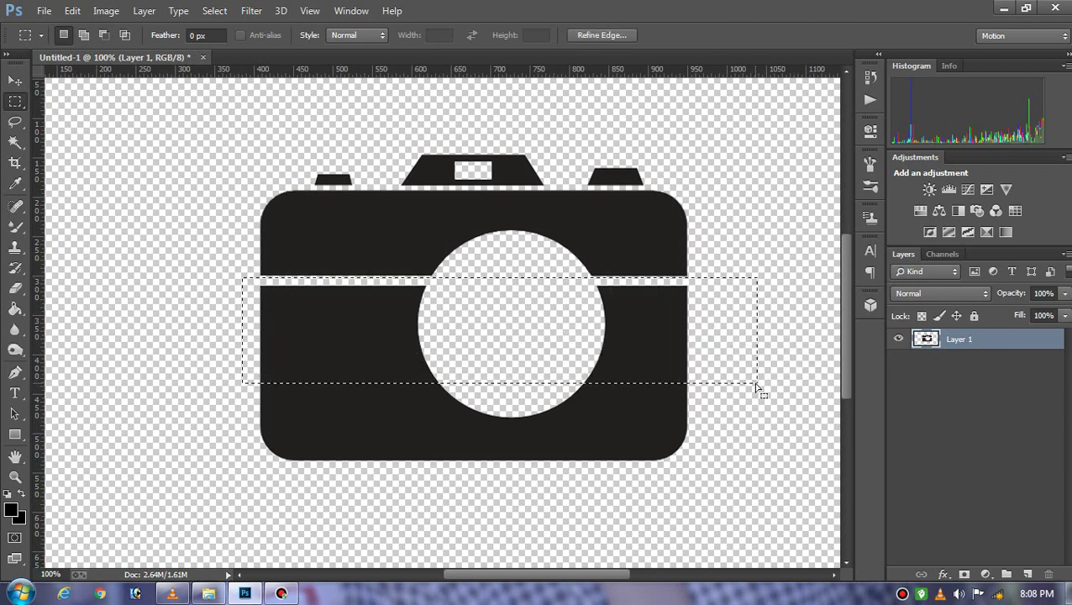
key("Delete")
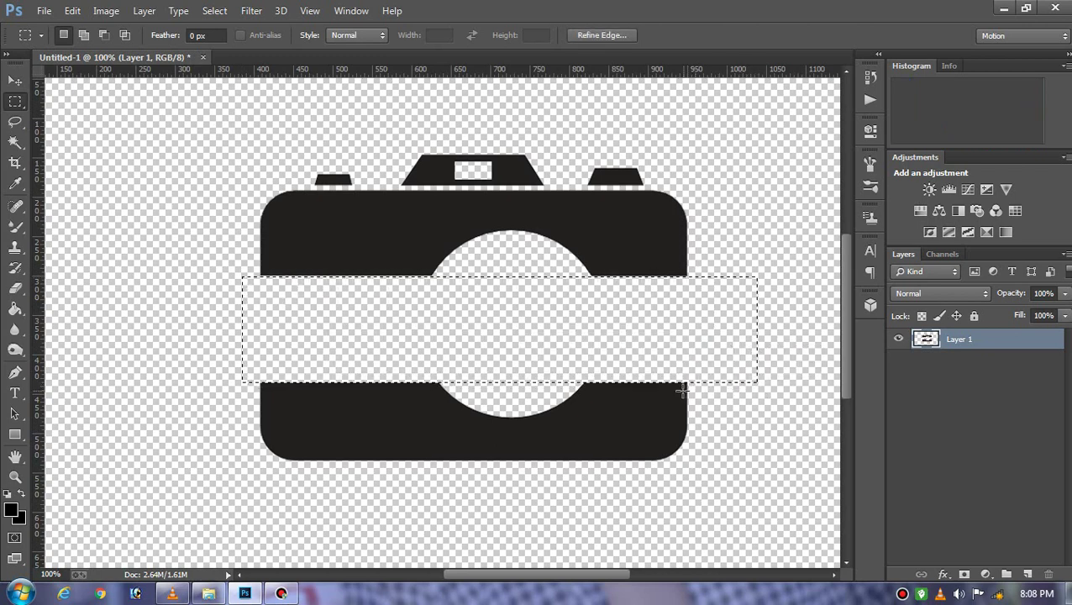
key("ctrl+d")
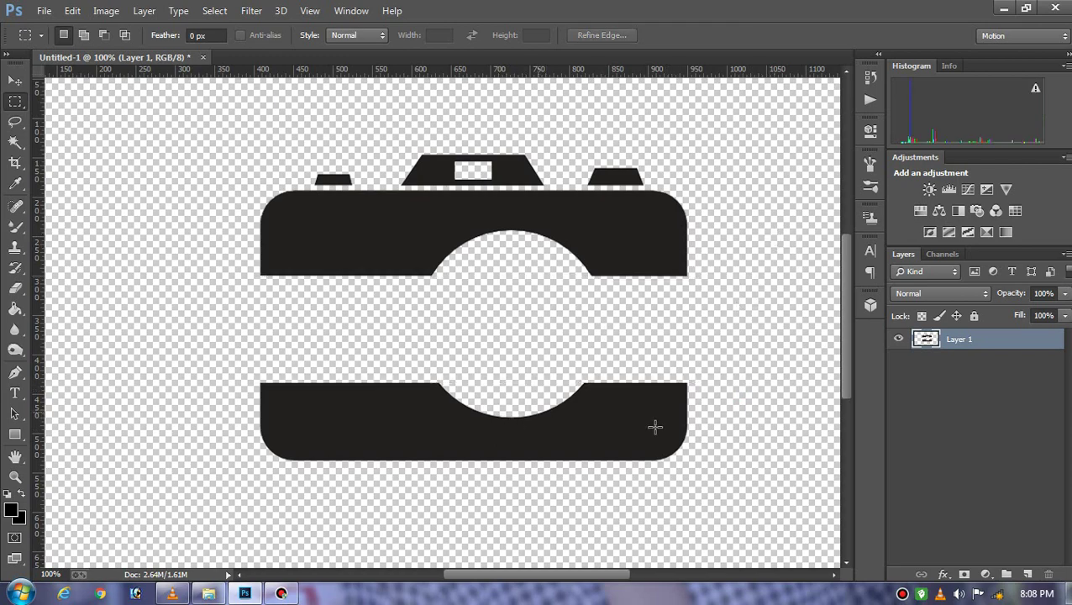
- Select a rectangular strip at the lower body's top-left and nudge it into place
scroll(609, 395, "up", 3)
scroll(462, 328, "down", 2)
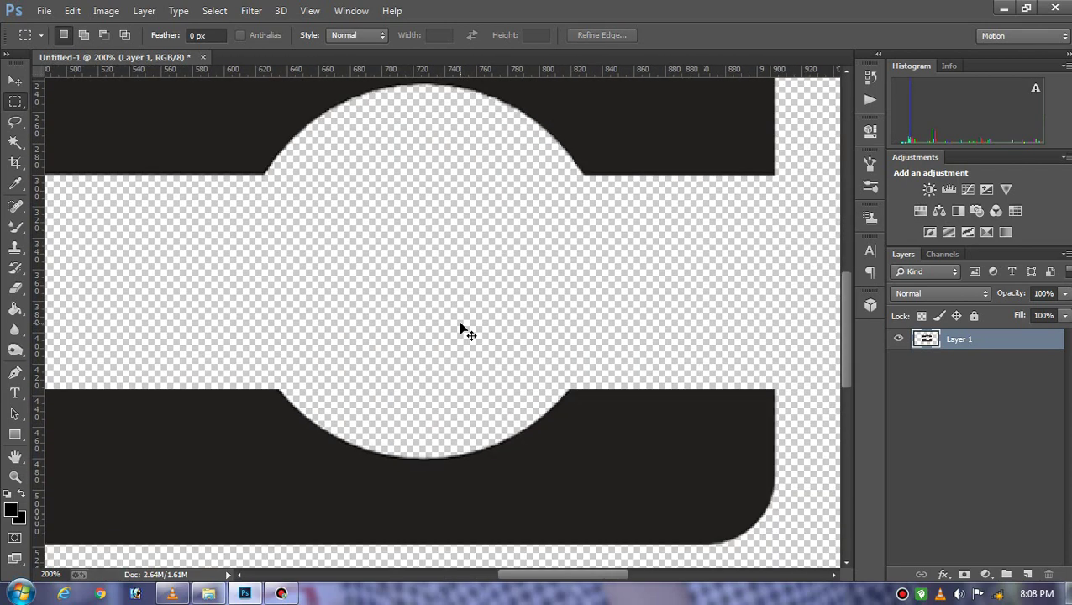
scroll(672, 336, "down", 2)
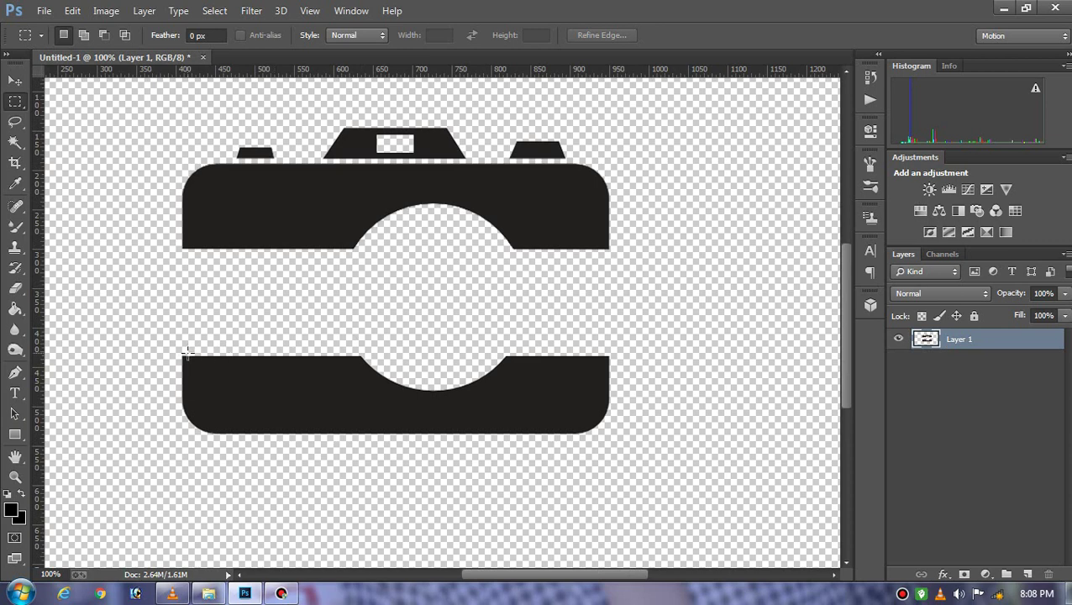
left_click_drag(183, 356, 351, 404)
scroll(346, 400, "up", 2)
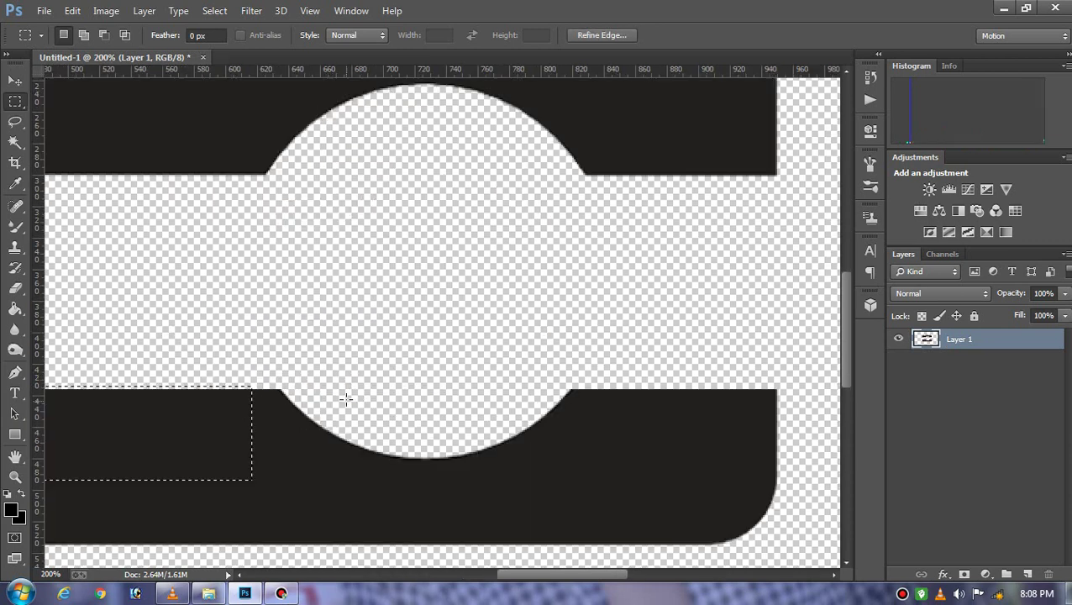
scroll(603, 299, "up", 1)
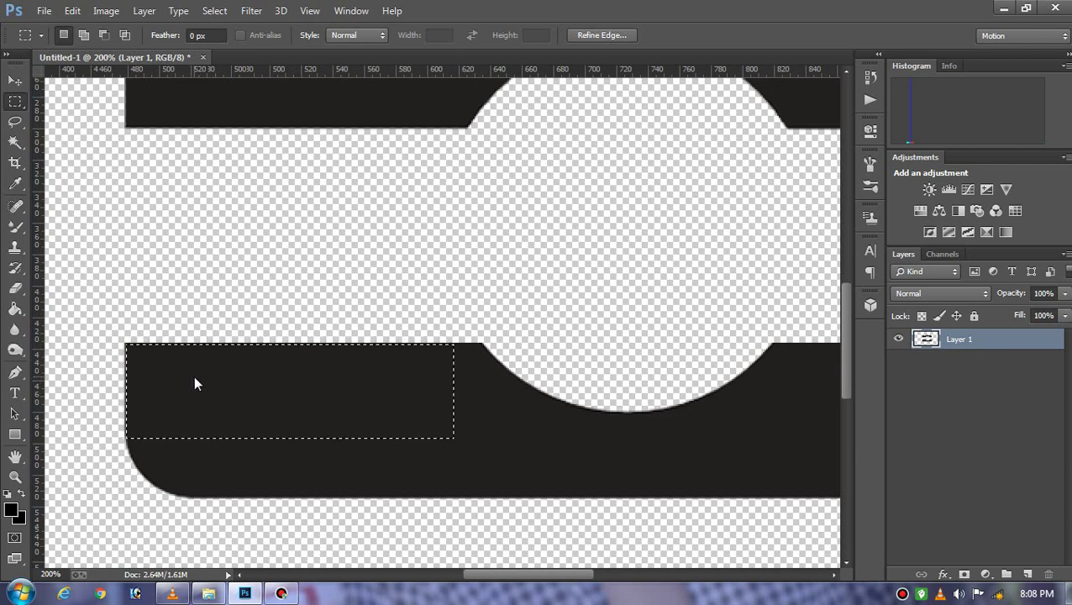
key("Right")
key("Right")
key("Down")
key("Down")
key("Down")
key("Up")
key("Up")
key("Up")
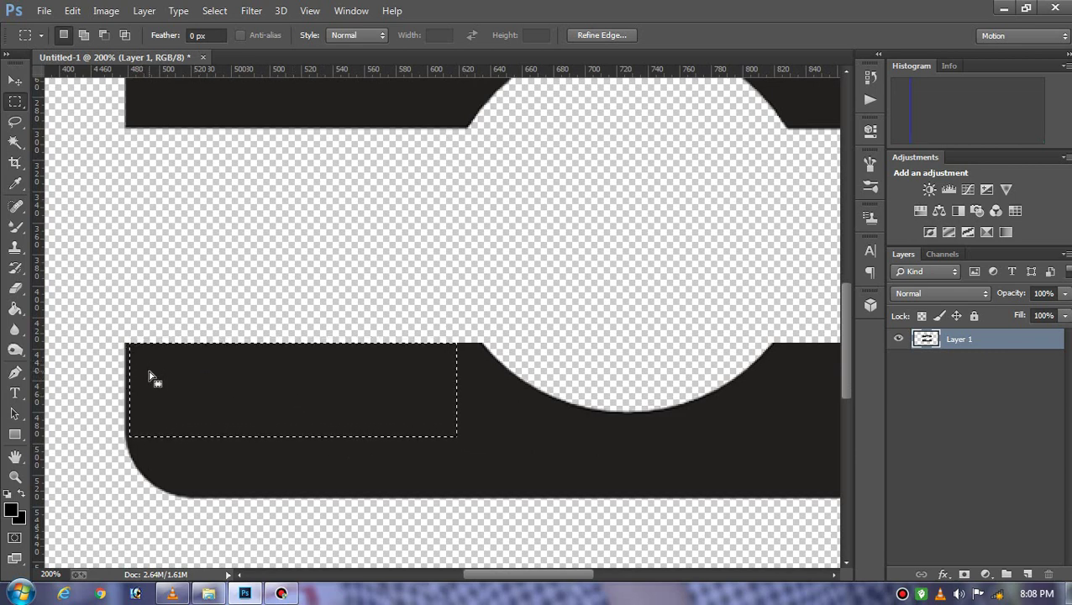
- Copy the selected dark strip rightward over the lens notch in the lower band
left_click(16, 80)
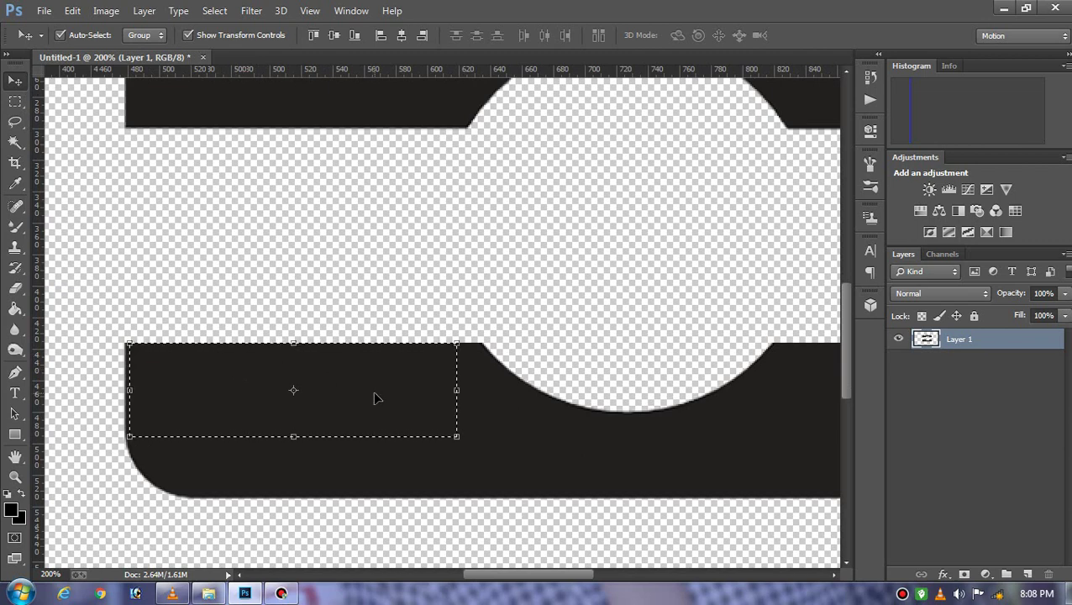
left_click_drag(376, 396, 476, 390)
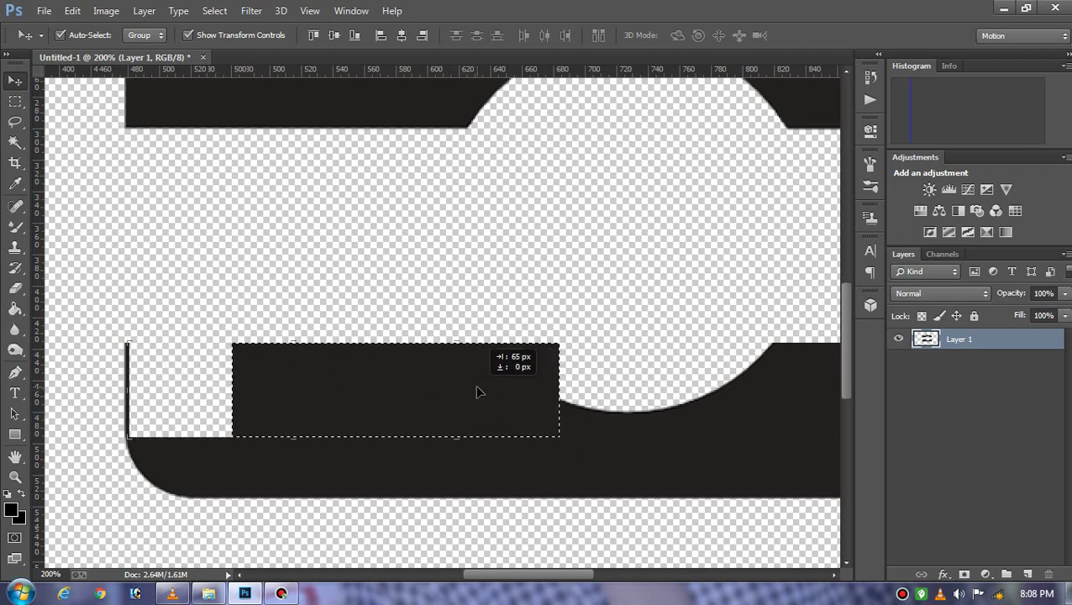
key("ctrl+z")
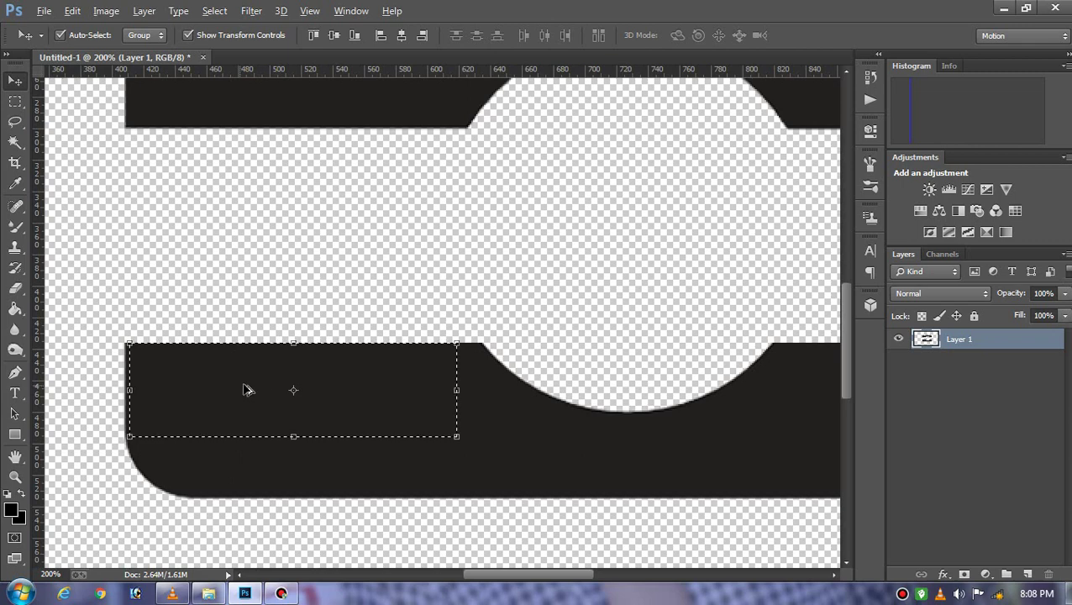
left_click_drag(252, 389, 638, 389)
- Select the dark strip on the lower band's right and nudge it left
left_click(15, 100)
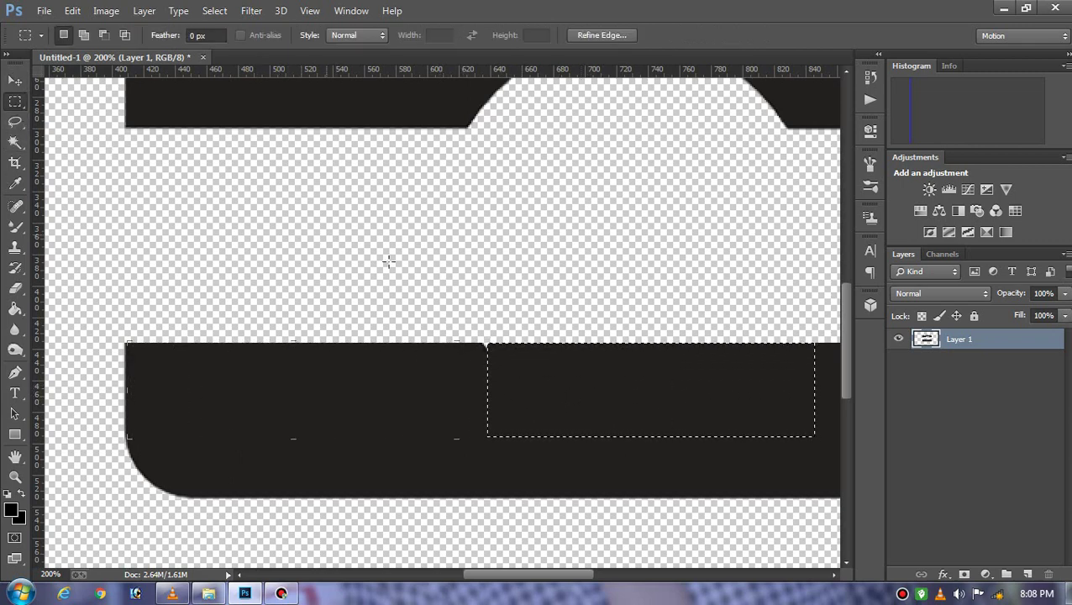
left_click(486, 343)
key("ctrl+minus")
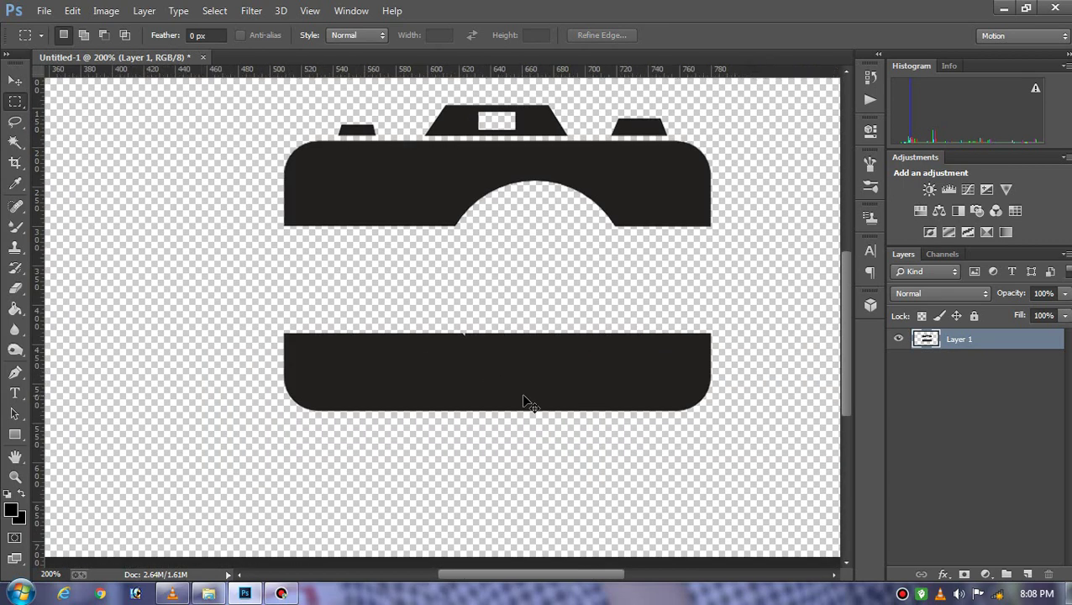
key("ctrl+plus")
left_click_drag(487, 344, 813, 437)
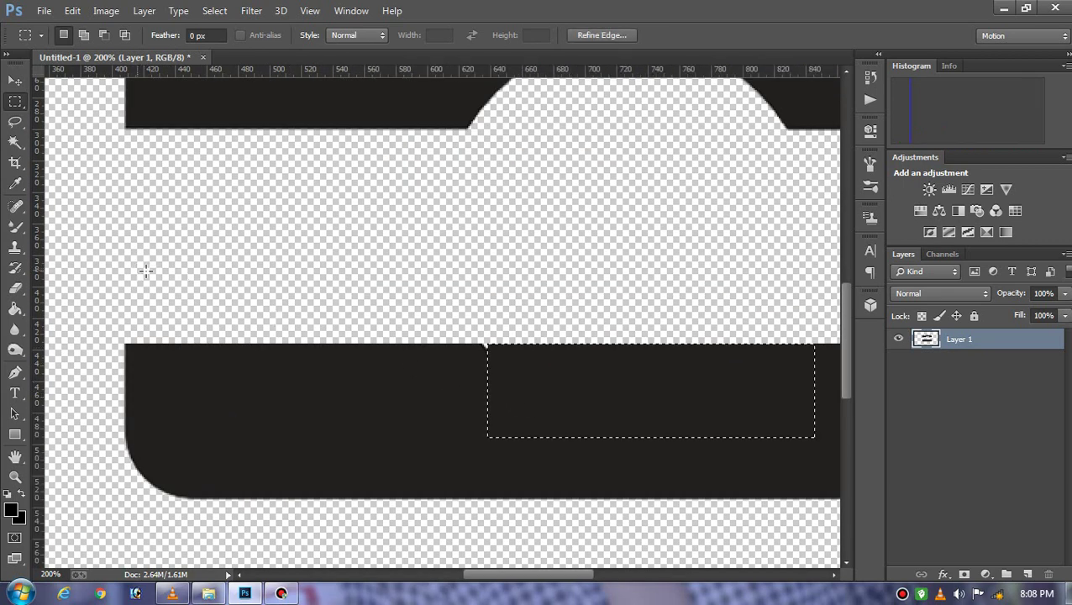
left_click(13, 82)
key("Left")
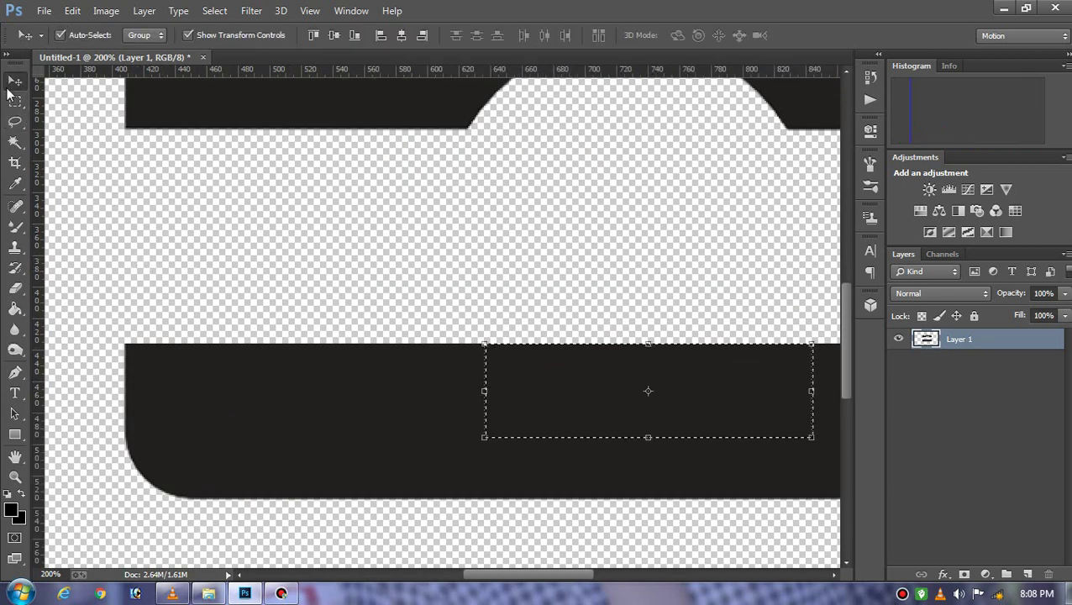
key("Left")
key("Left")
key("Left")
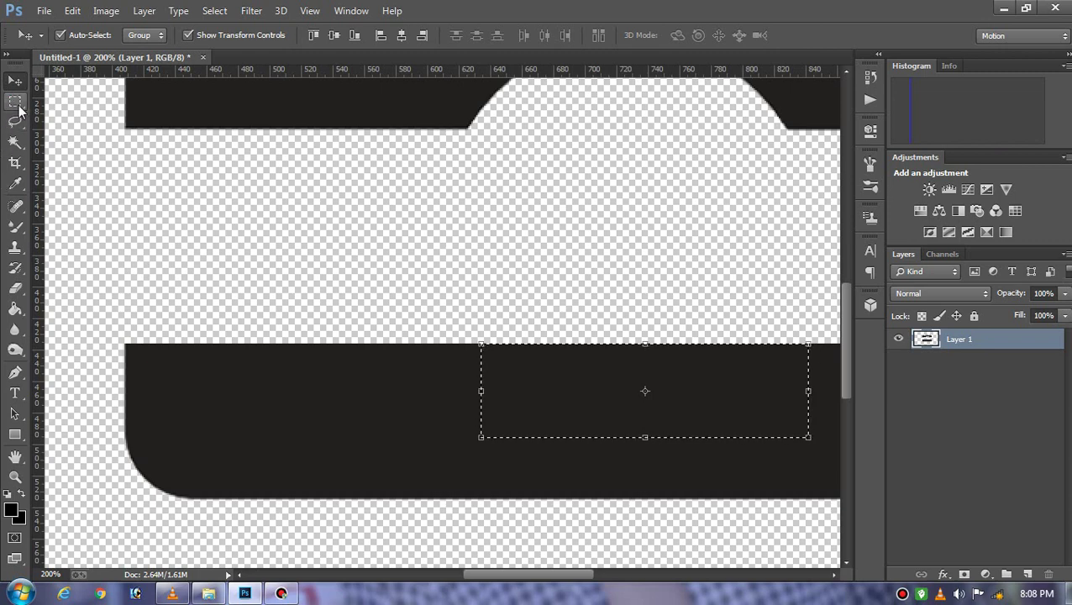
- Deselect, zoom out to the full canvas, and shift the camera slightly right and up
left_click(15, 100)
left_click_drag(511, 222, 44, 104)
key("ctrl+minus")
key("ctrl+d")
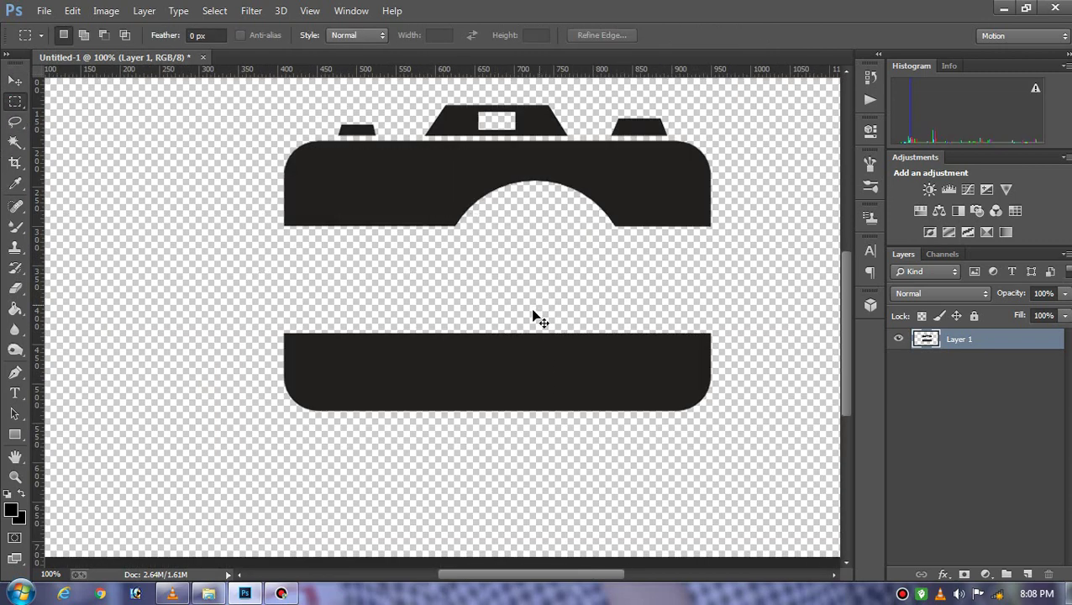
key("ctrl+minus")
key("ctrl+minus")
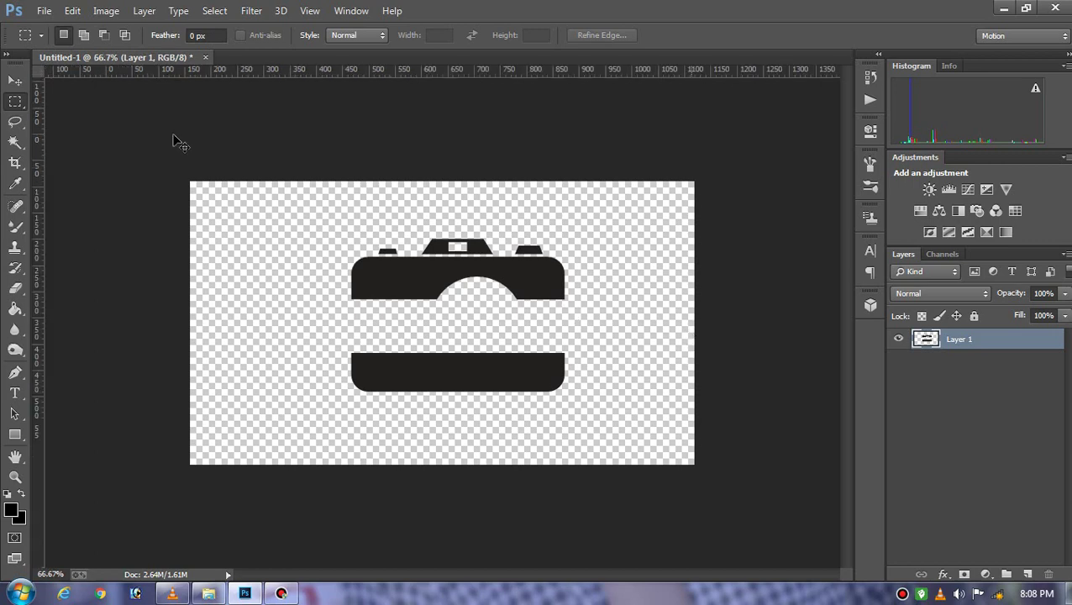
key("ctrl+plus")
left_click(14, 80)
left_click_drag(536, 257, 553, 256)
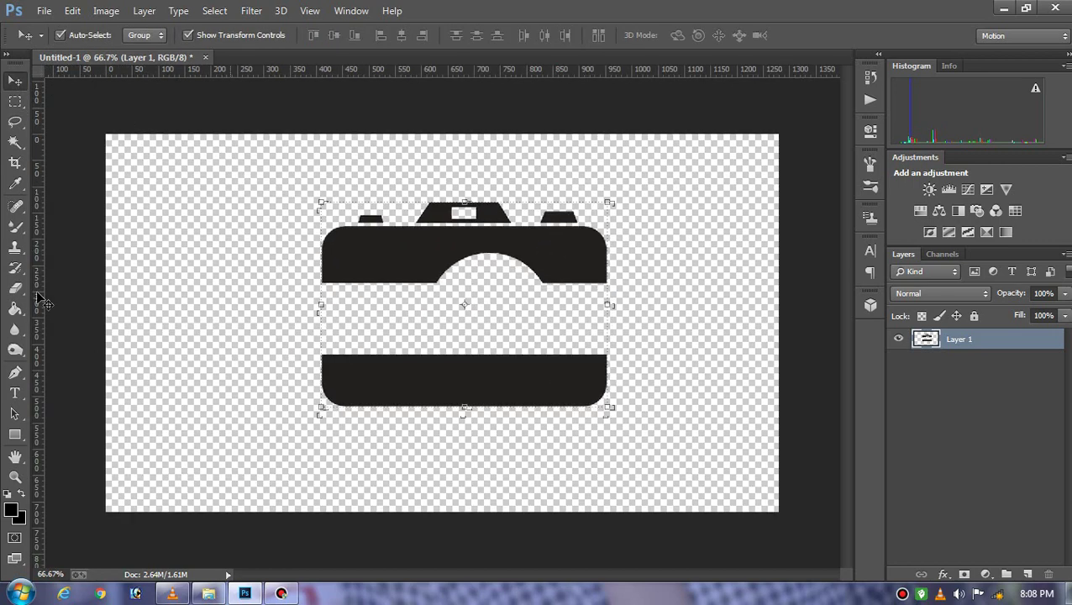
- Set the Type tool's font to Aero and its size to 100 pt
left_click(26, 398)
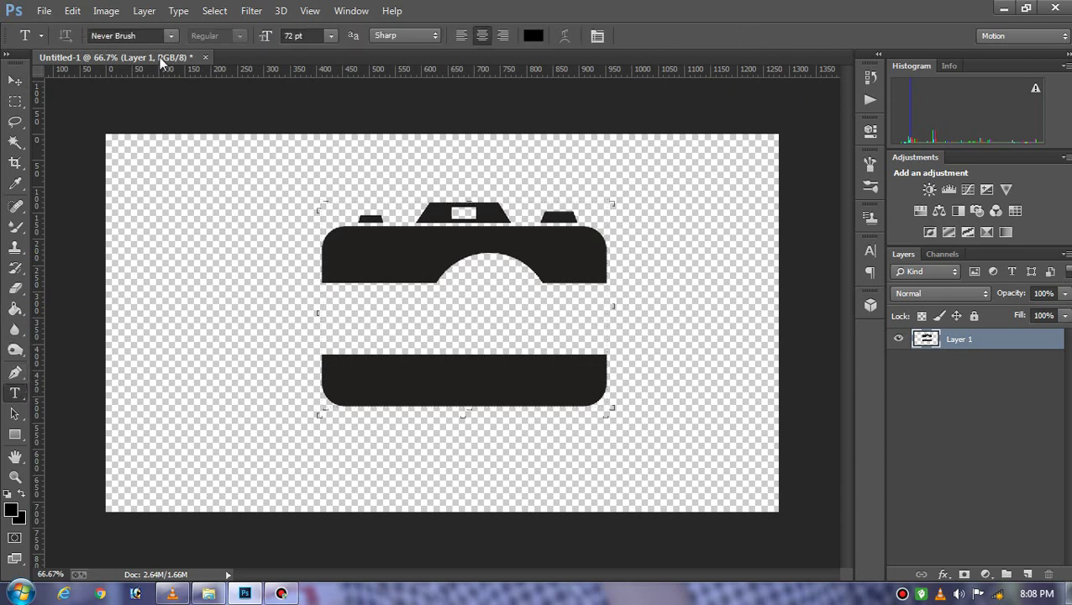
left_click(171, 36)
left_click(145, 36)
type("A")
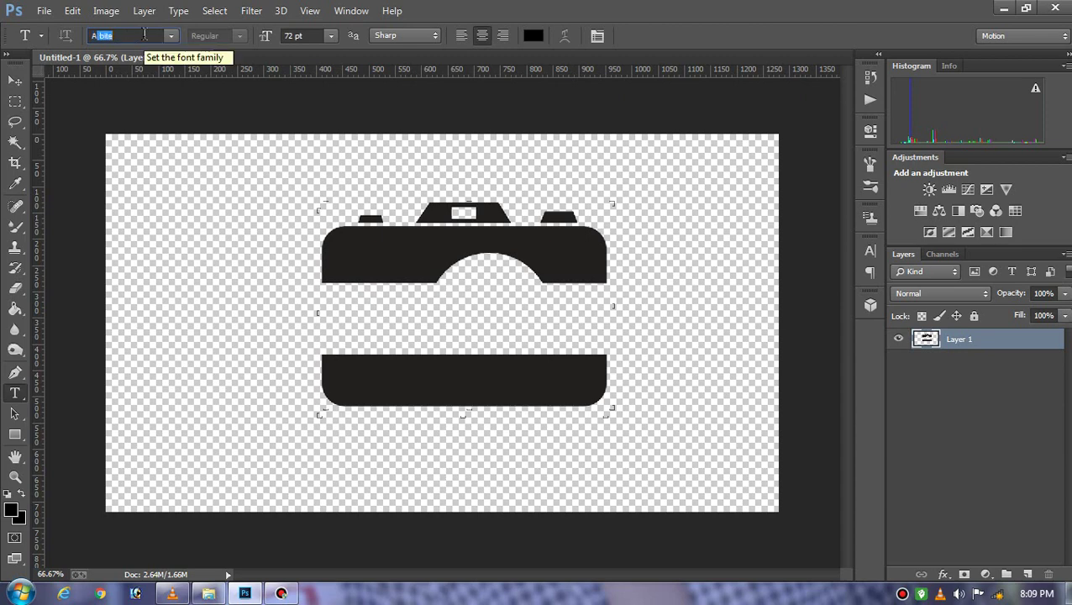
type("ero")
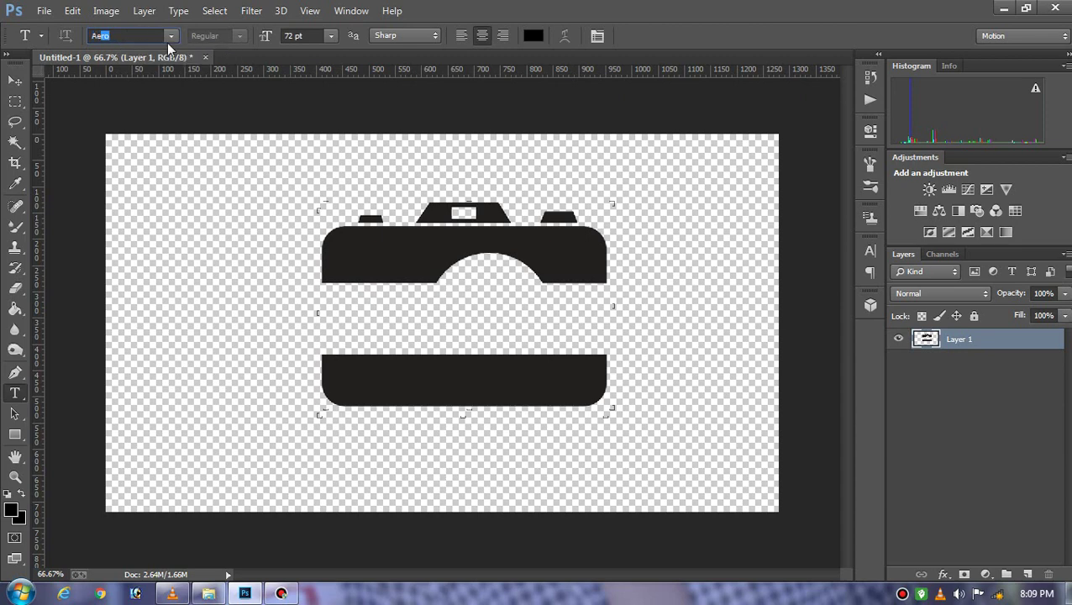
left_click(331, 36)
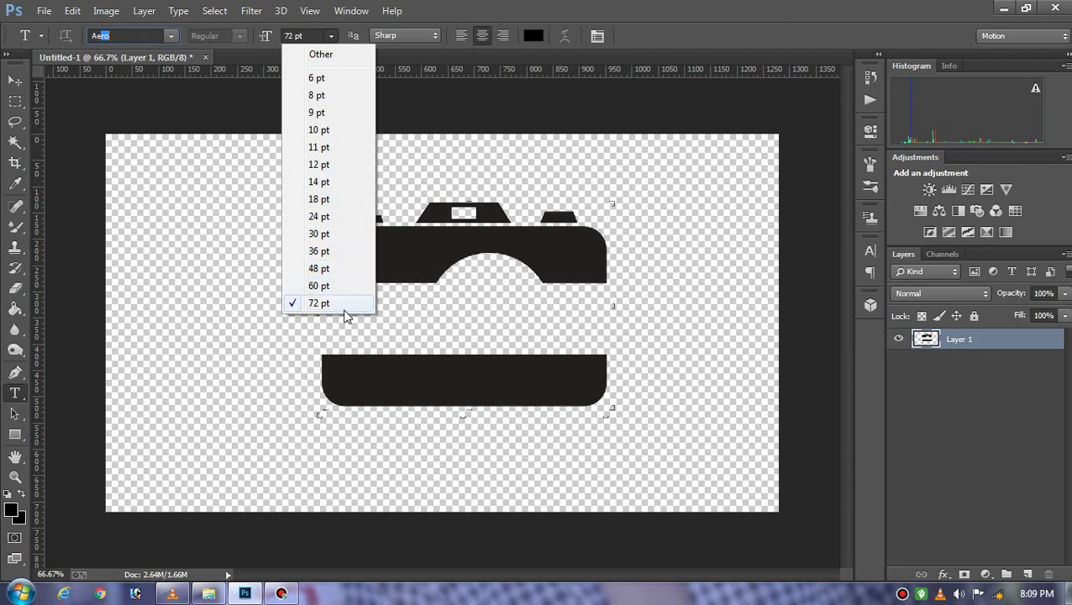
left_click(343, 309)
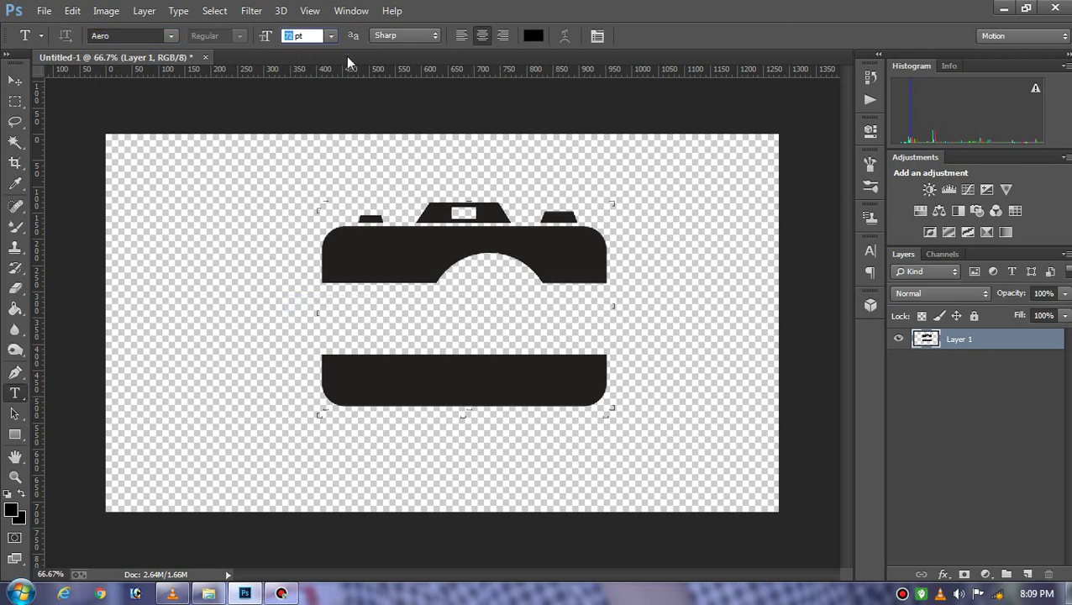
type("100")
key("Return")
- Type SK EDITING, move it into the camera's middle band and resize it to 150 pt
left_click(233, 322)
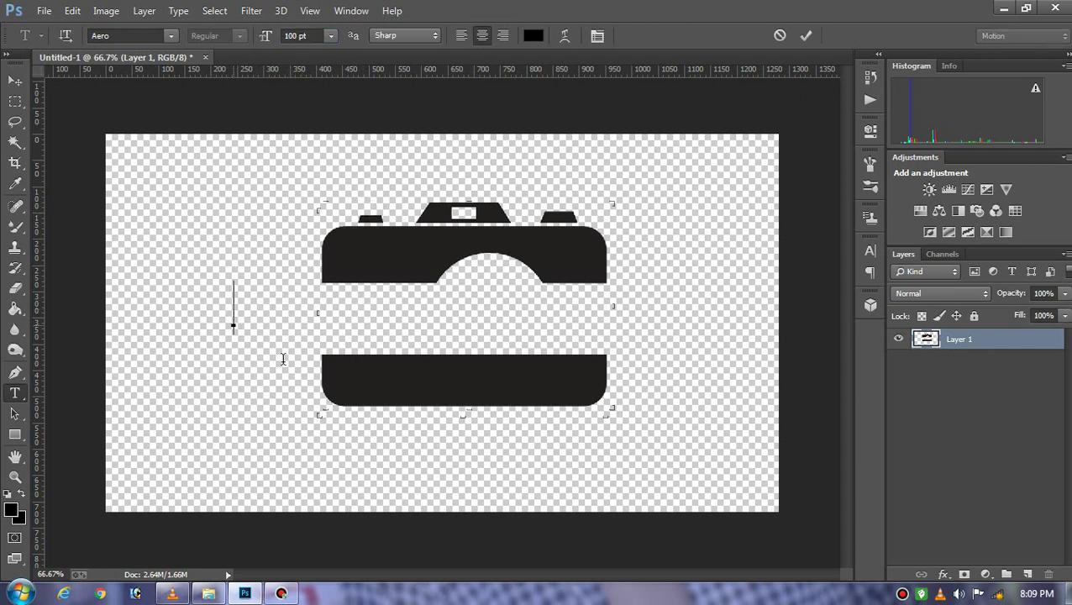
type("SK ")
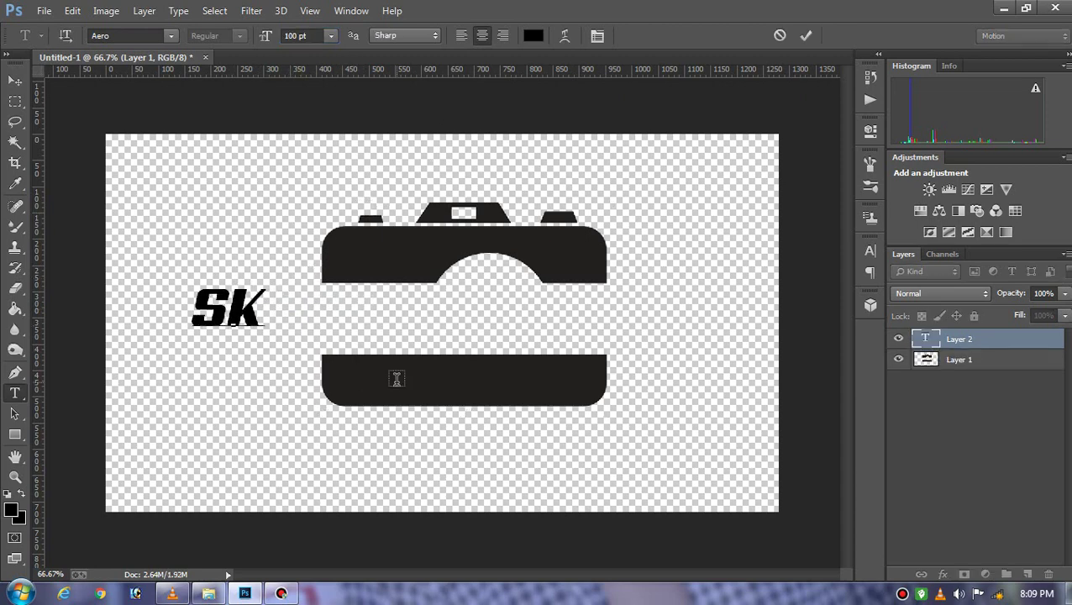
type("EDITI")
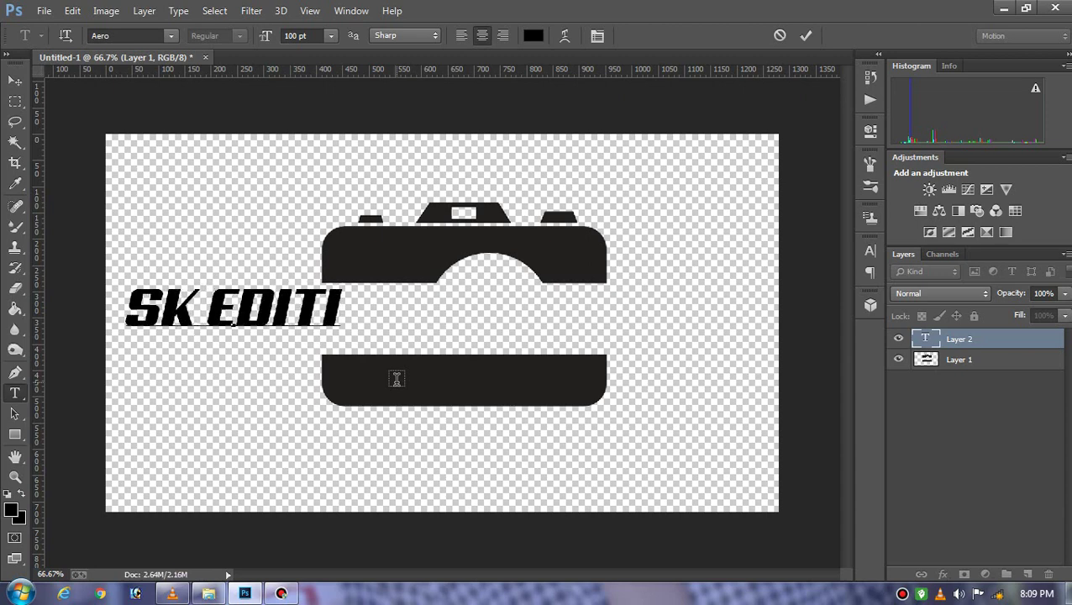
type("NG")
left_click_drag(515, 292, 724, 302)
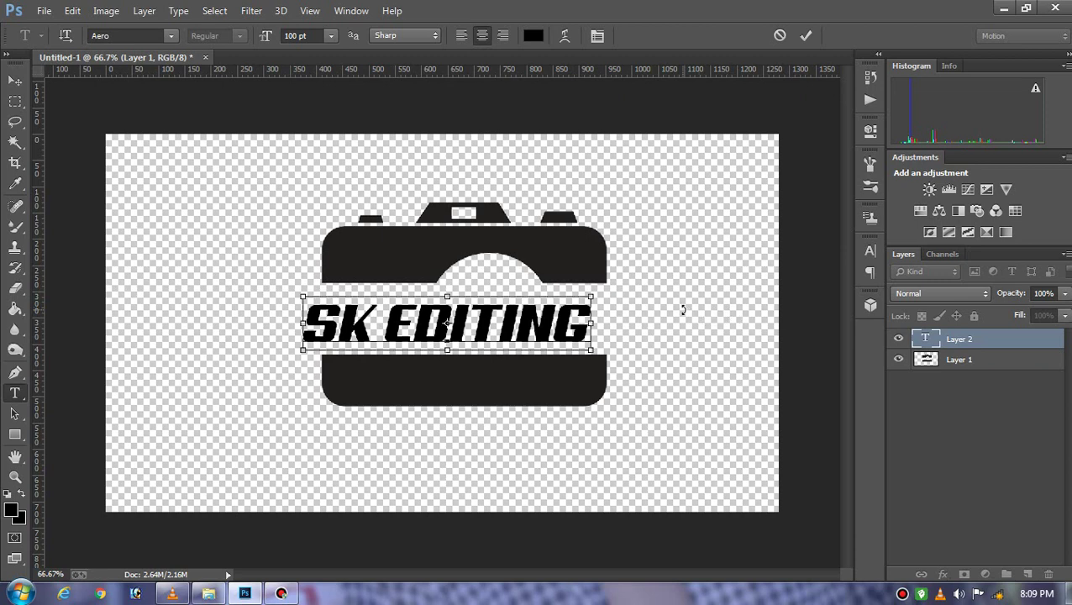
key("ctrl+a")
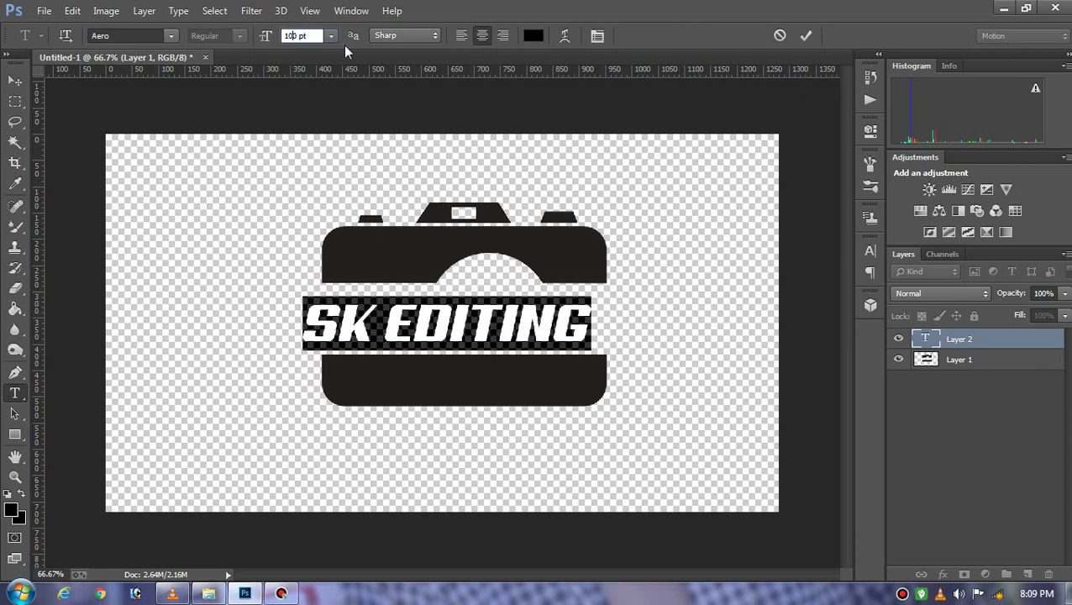
type("5")
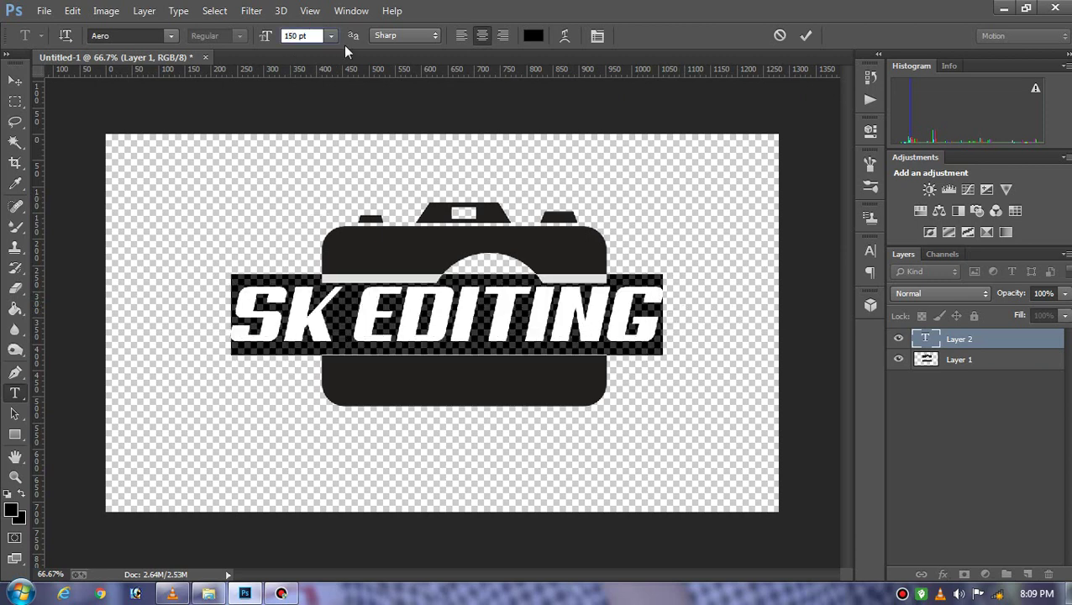
left_click_drag(561, 237, 566, 243)
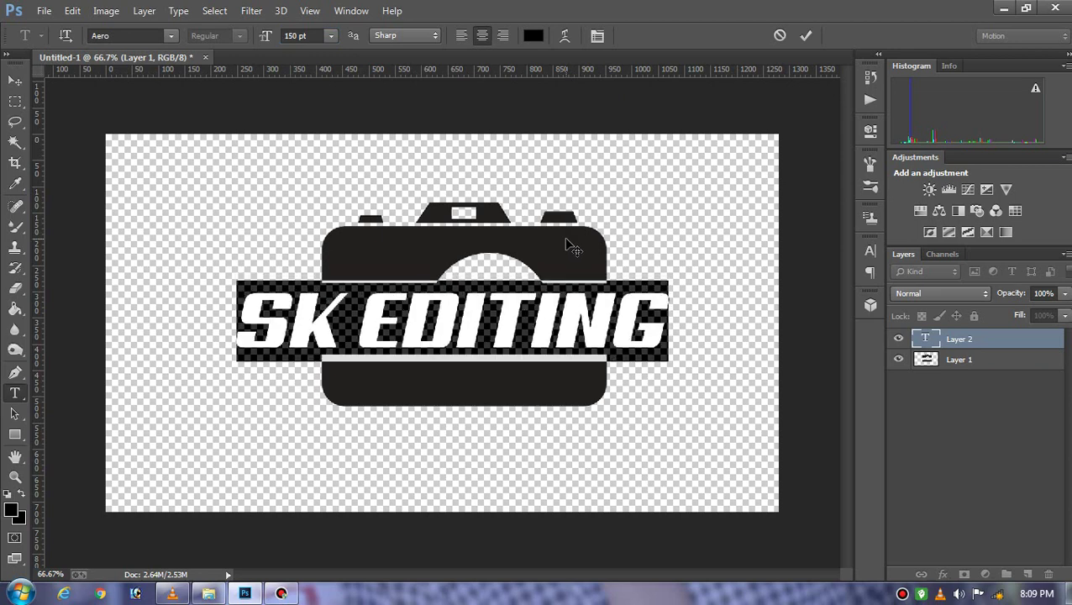
left_click(486, 312)
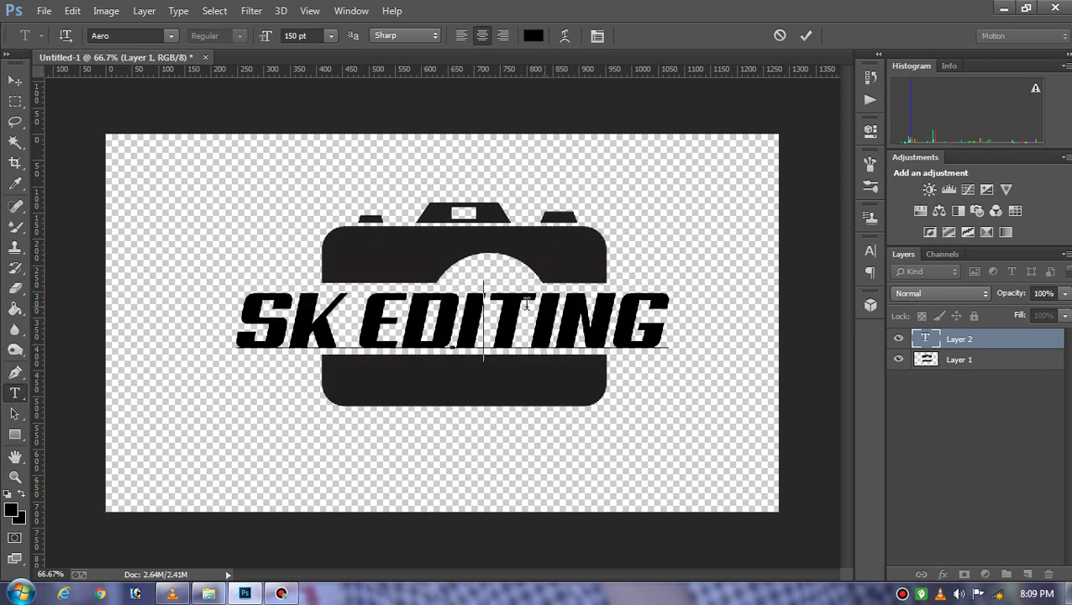
- Make the S and the T of EDITING 200 pt, then move SK EDITING slightly left
left_click_drag(279, 316, 248, 314)
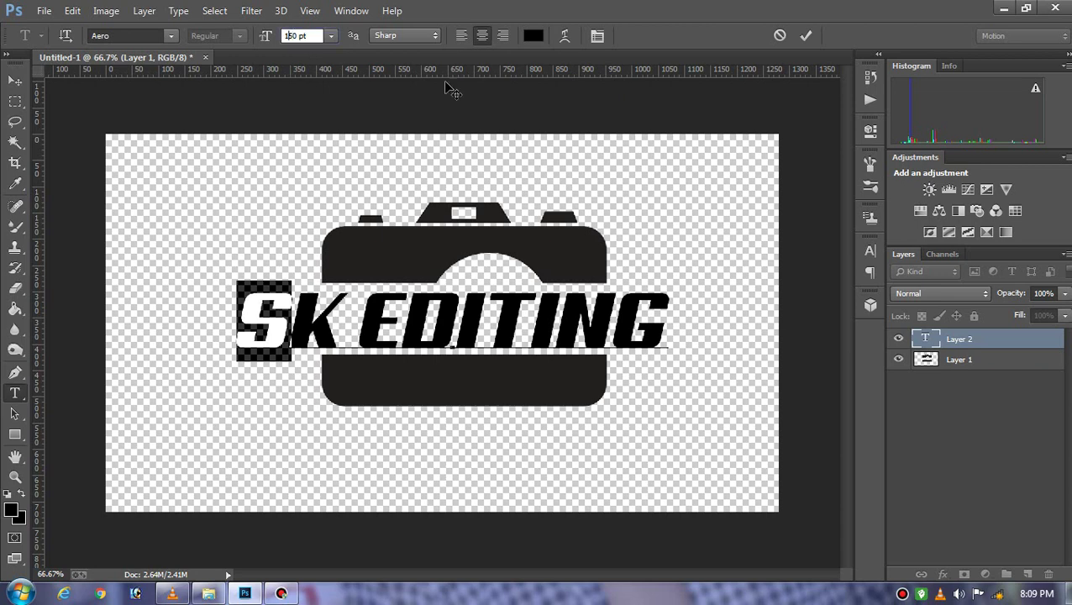
type("200")
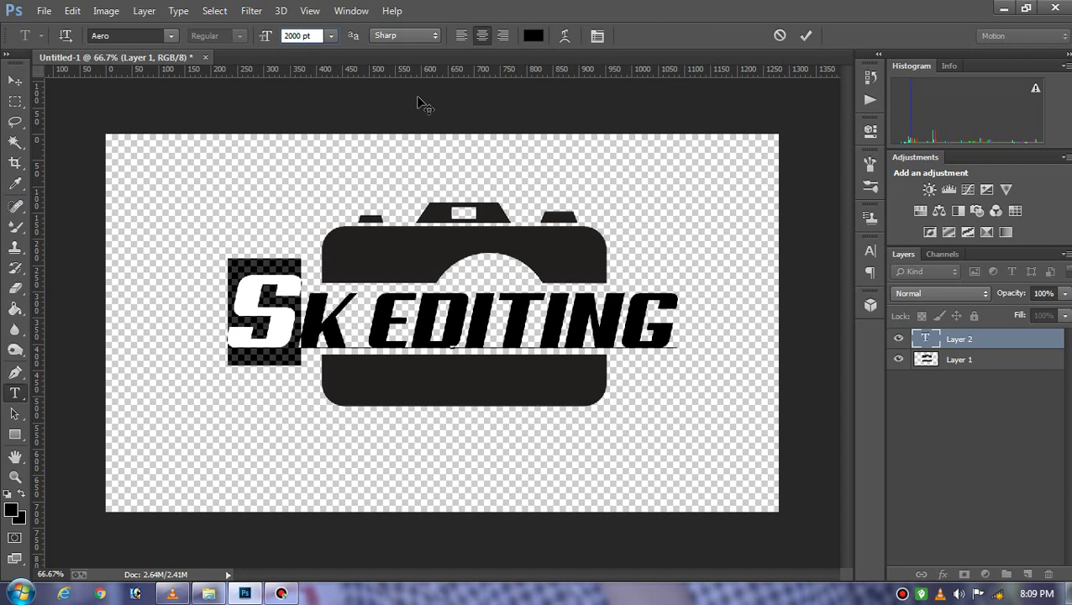
left_click(447, 299)
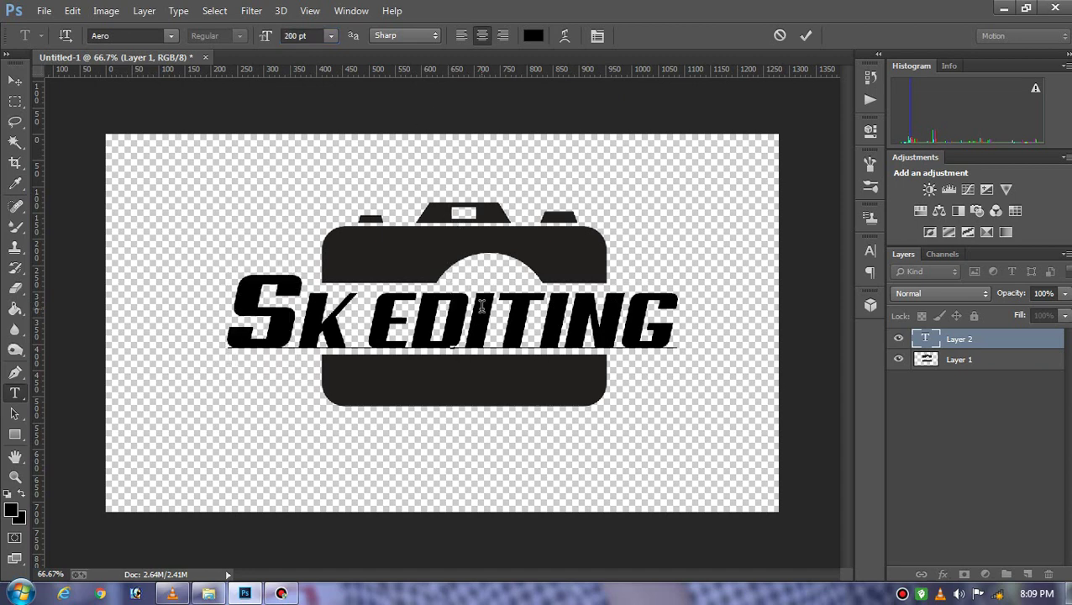
key("shift+Right")
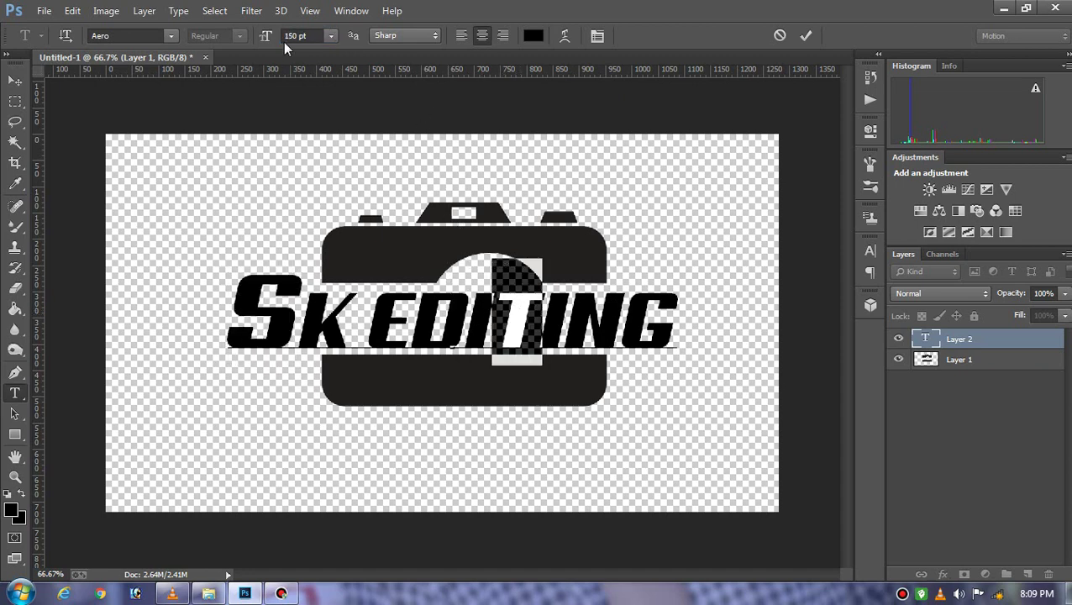
left_click(291, 35)
key("Return")
type("200")
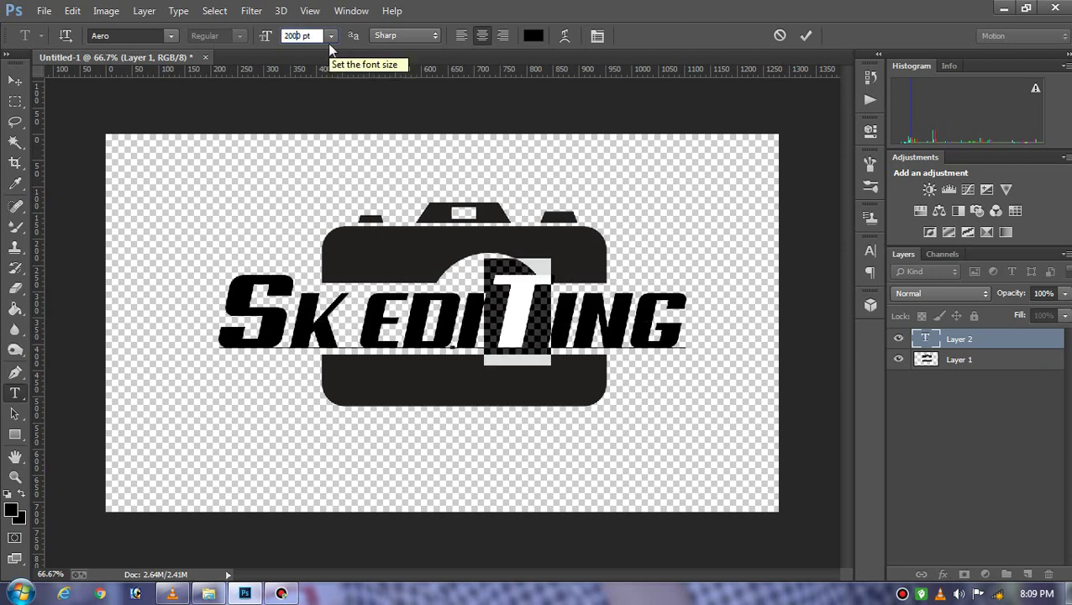
left_click(15, 79)
left_click_drag(515, 302, 476, 304)
left_click(704, 233)
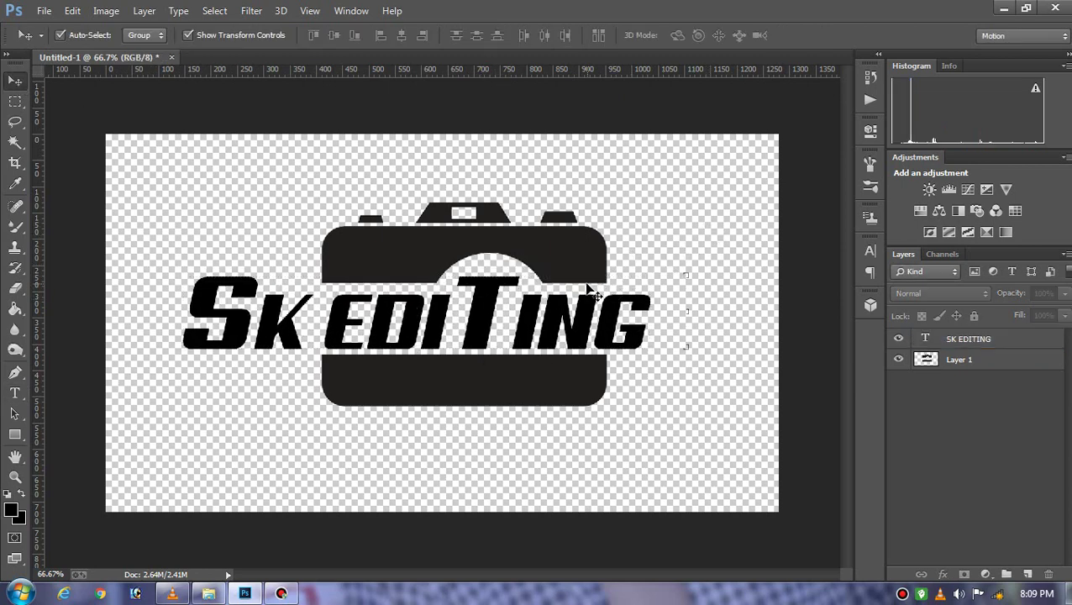
- Scale the SK EDITING layer to 104.75% and nudge it a few pixels up and left
key("ctrl+plus")
key("ctrl+minus")
left_click(491, 287)
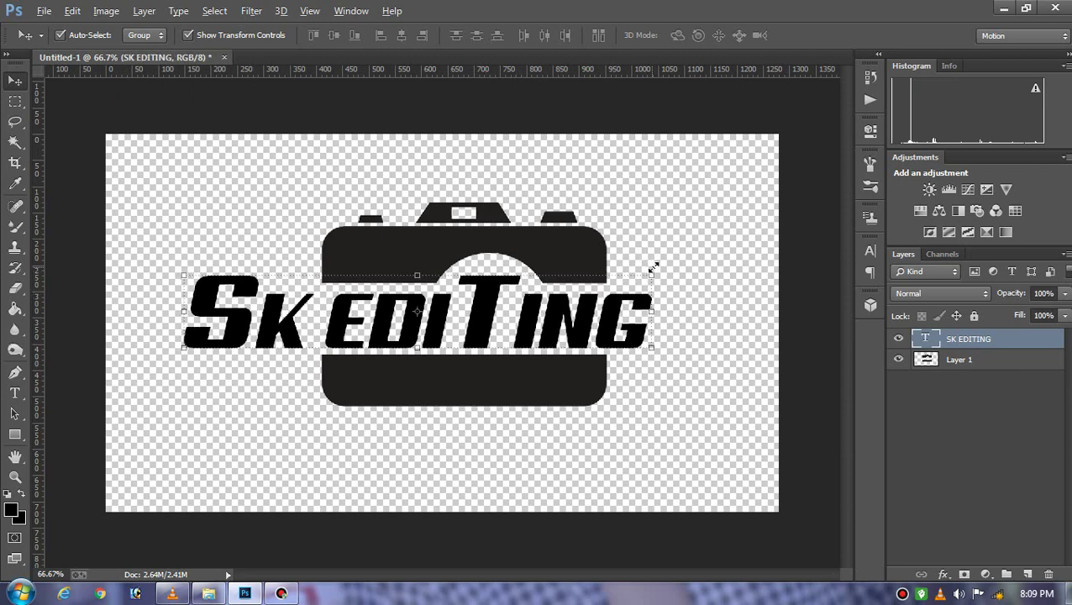
left_click_drag(653, 267, 664, 247)
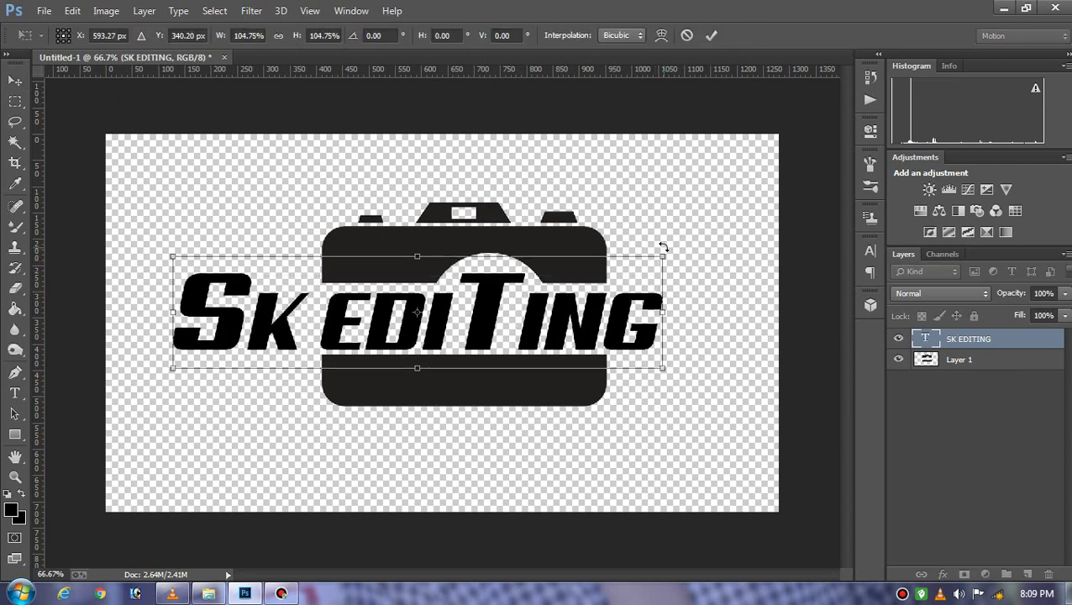
key("Left")
key("Left")
key("Left")
key("Up")
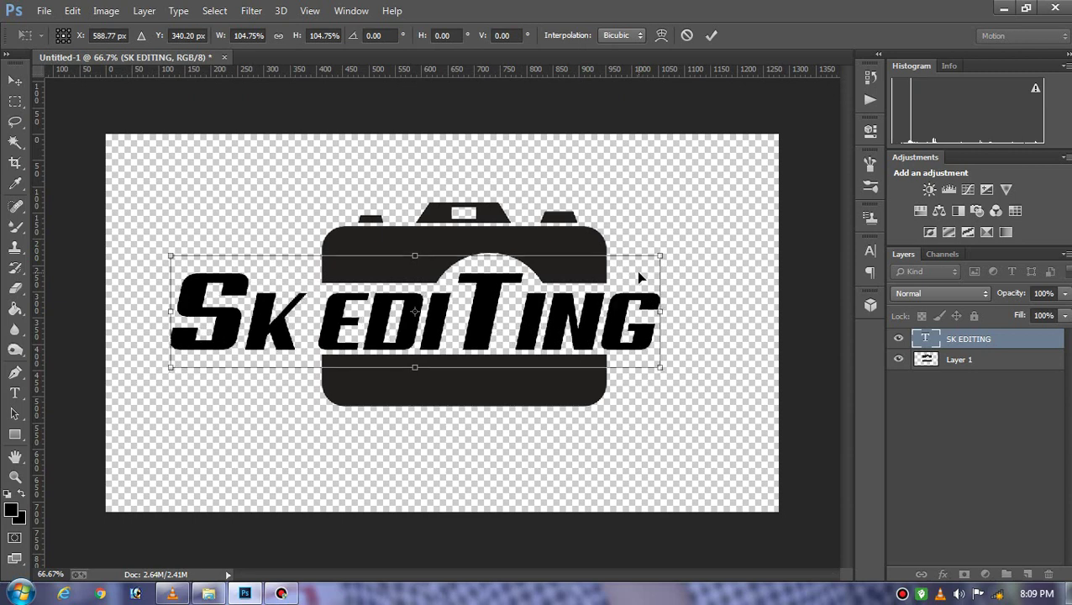
key("Up")
key("Left")
key("Up")
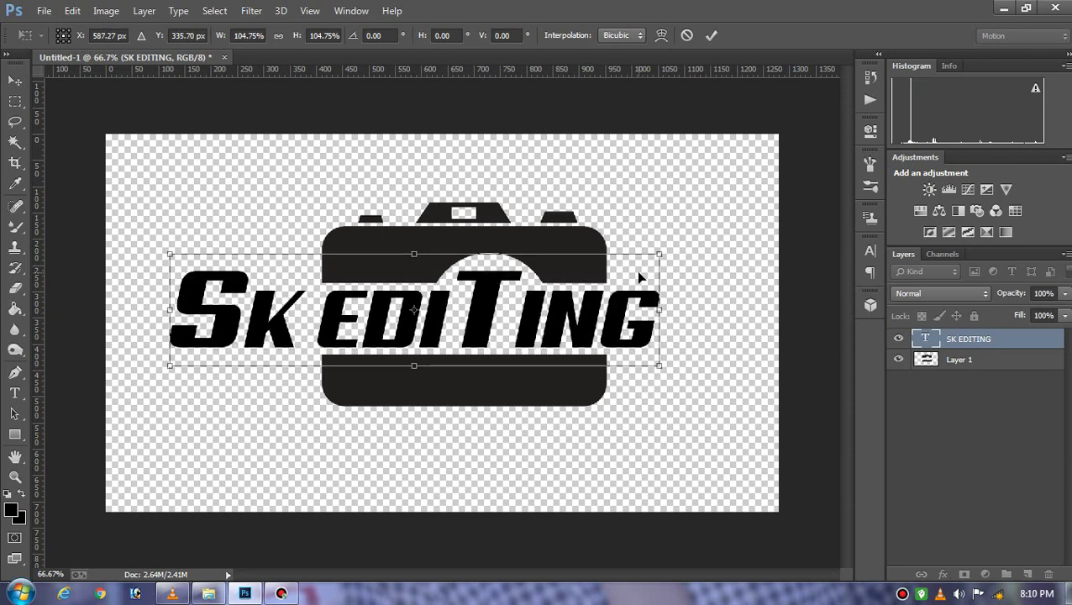
key("Return")
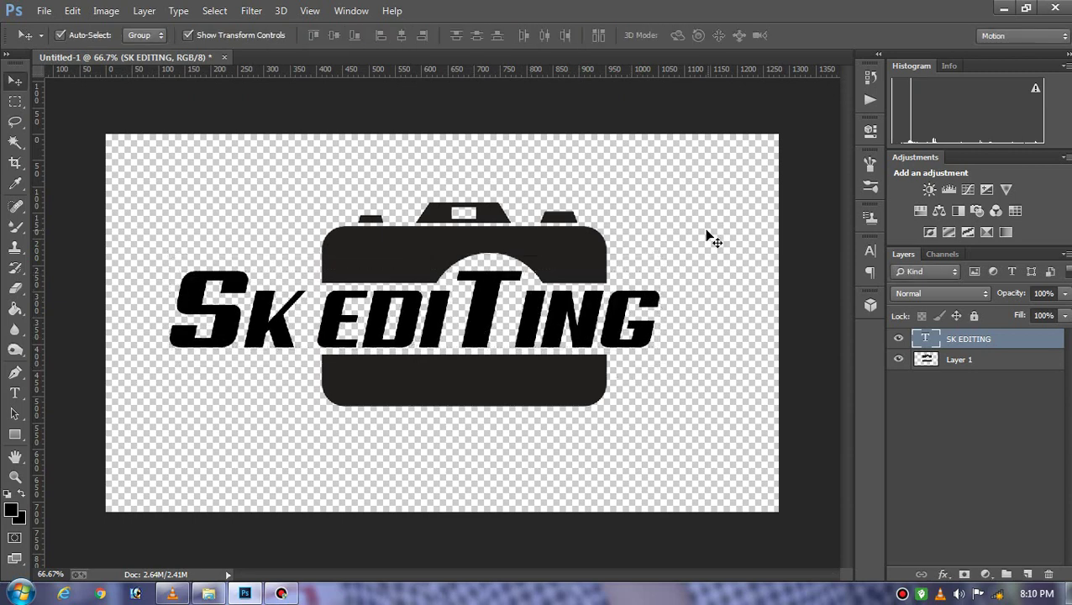
left_click(664, 294)
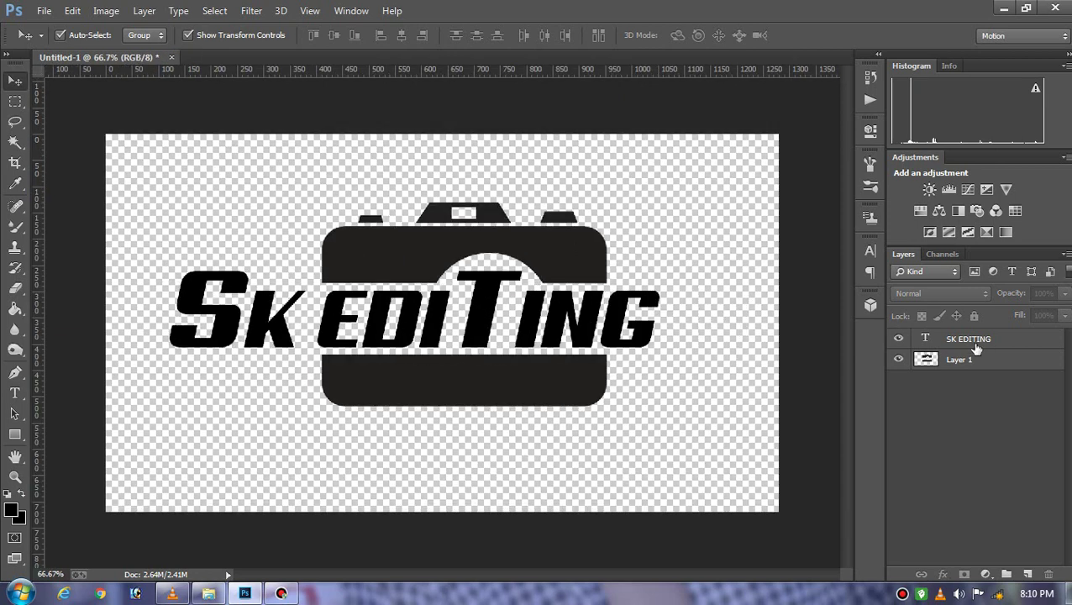
- Shift the camera shape on Layer 1 about 45 px to the right
left_click(976, 346)
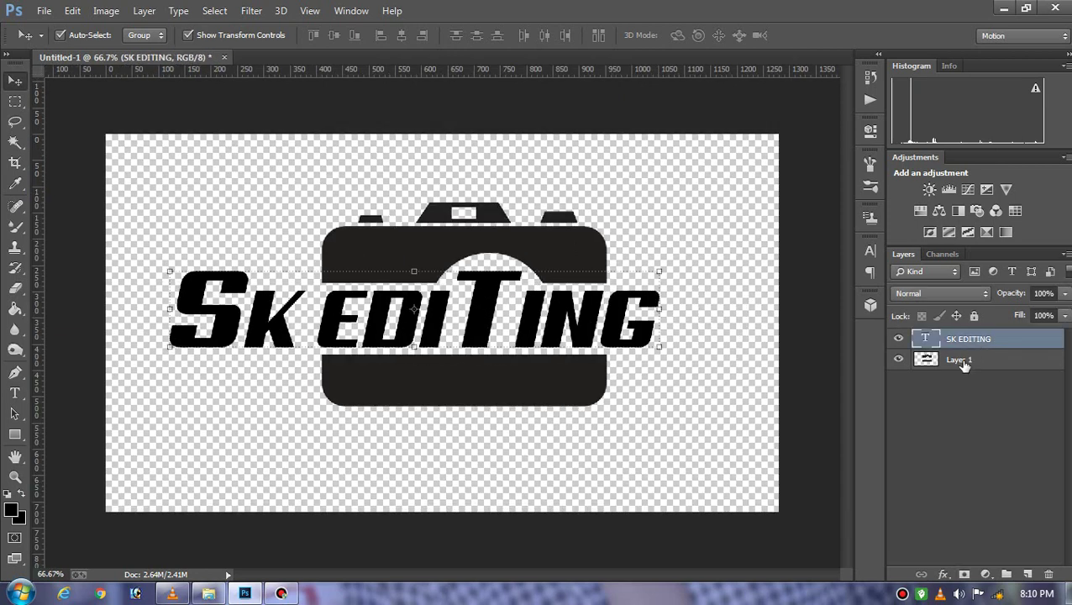
right_click(967, 339)
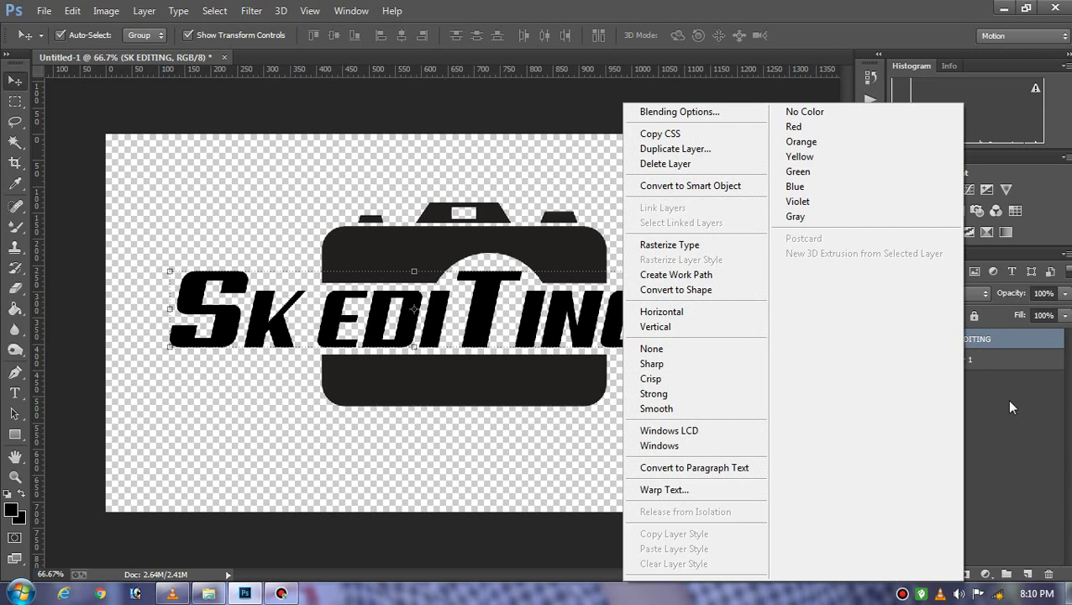
left_click(1006, 399)
left_click(546, 242)
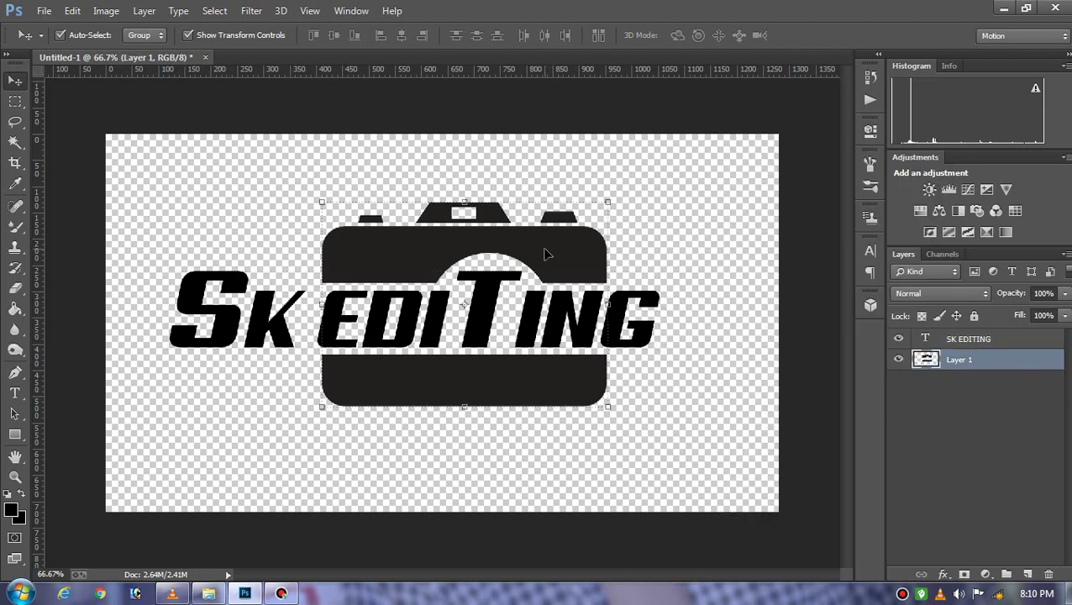
left_click_drag(546, 254, 585, 248)
key("ctrl+t")
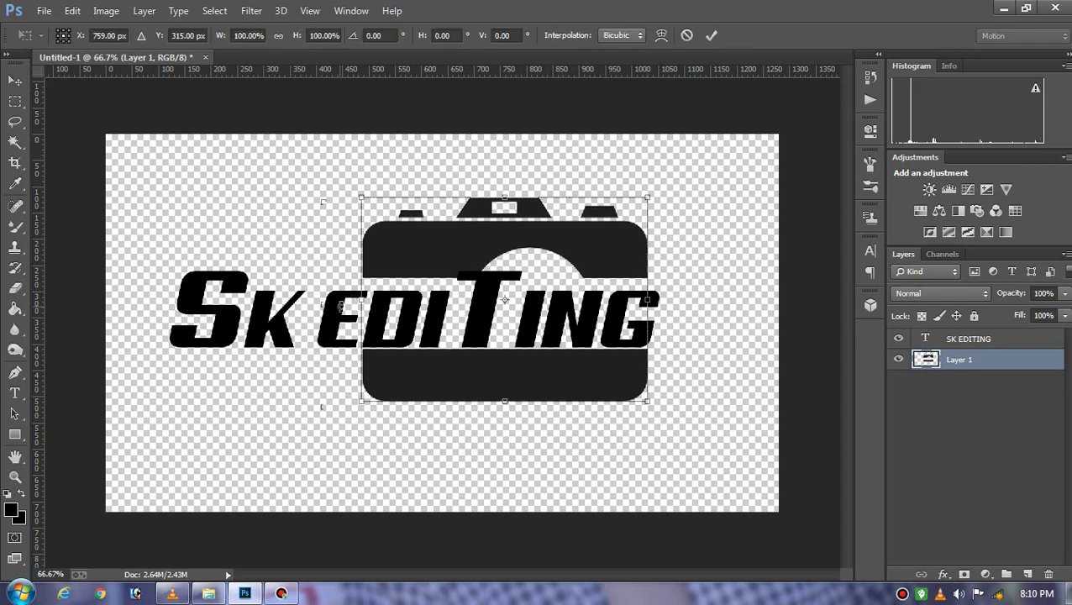
key("Return")
- Drag the SK EDITING text right across the camera, then nudge it left slightly
left_click(212, 290)
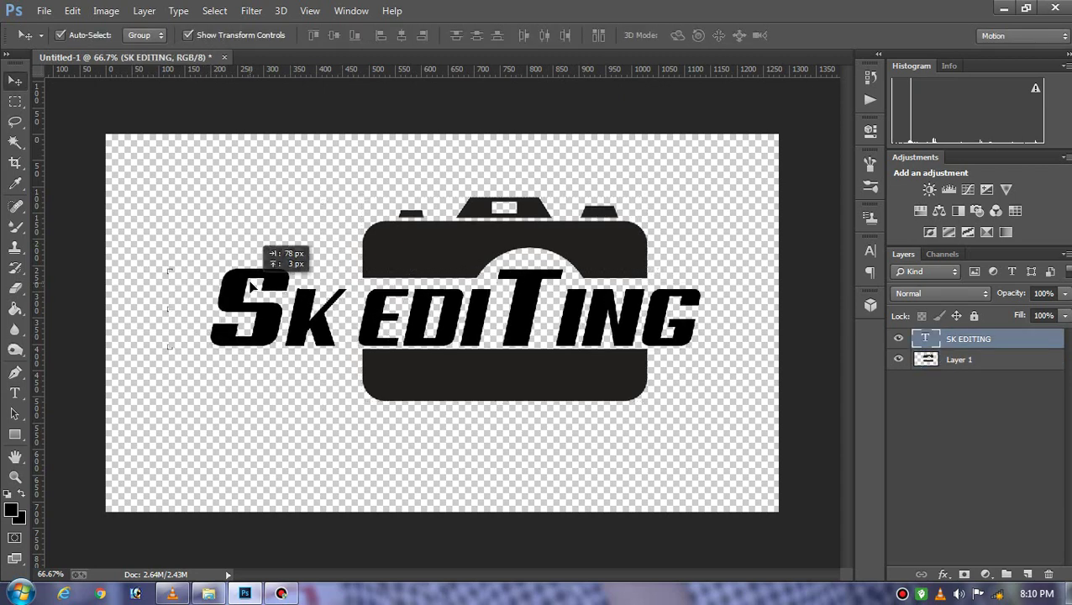
left_click_drag(249, 291, 252, 292)
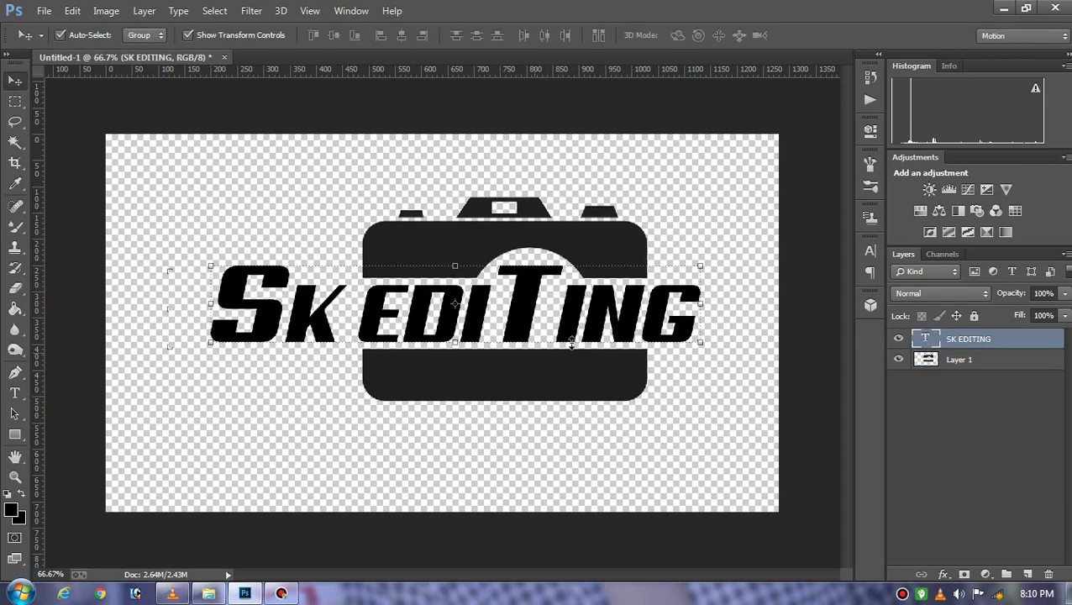
left_click(728, 229)
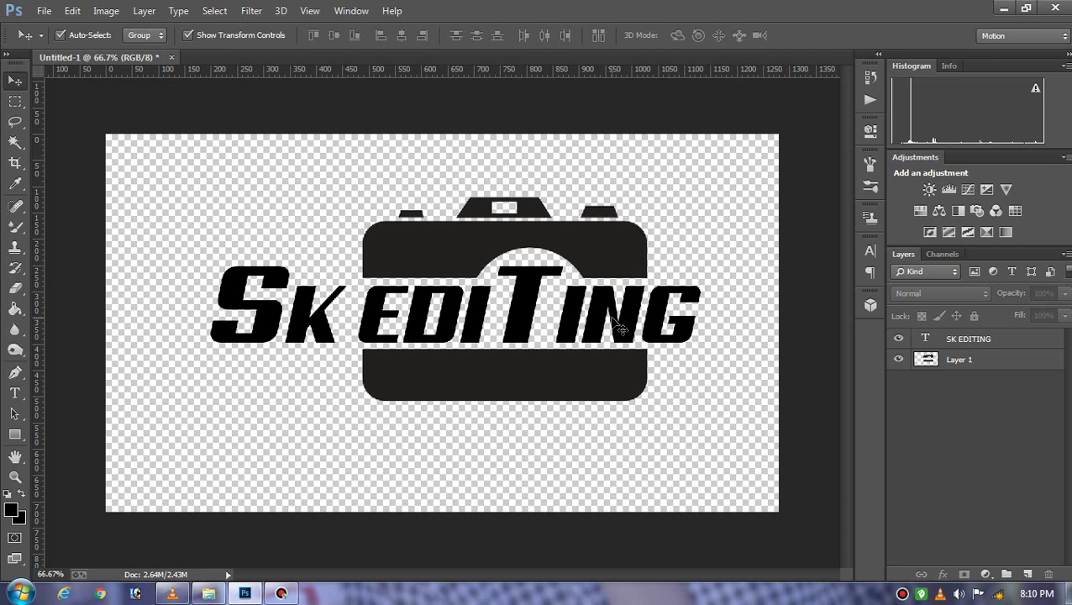
left_click(444, 313)
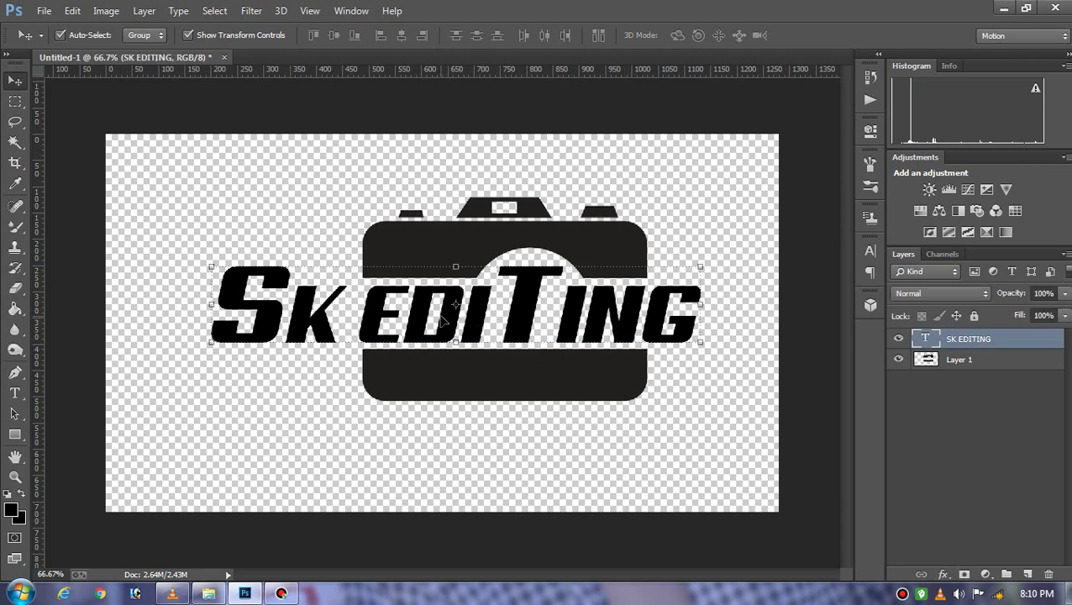
key("Left")
key("Left")
key("Left")
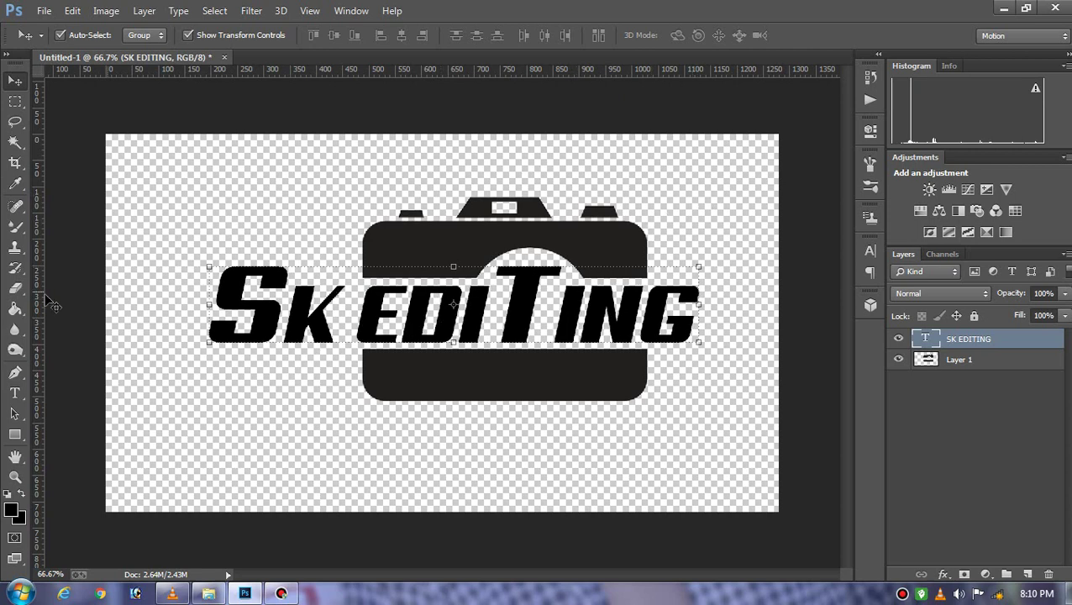
- Try the Quantum font on SK EDITING, then revert it to Aero
left_click(14, 392)
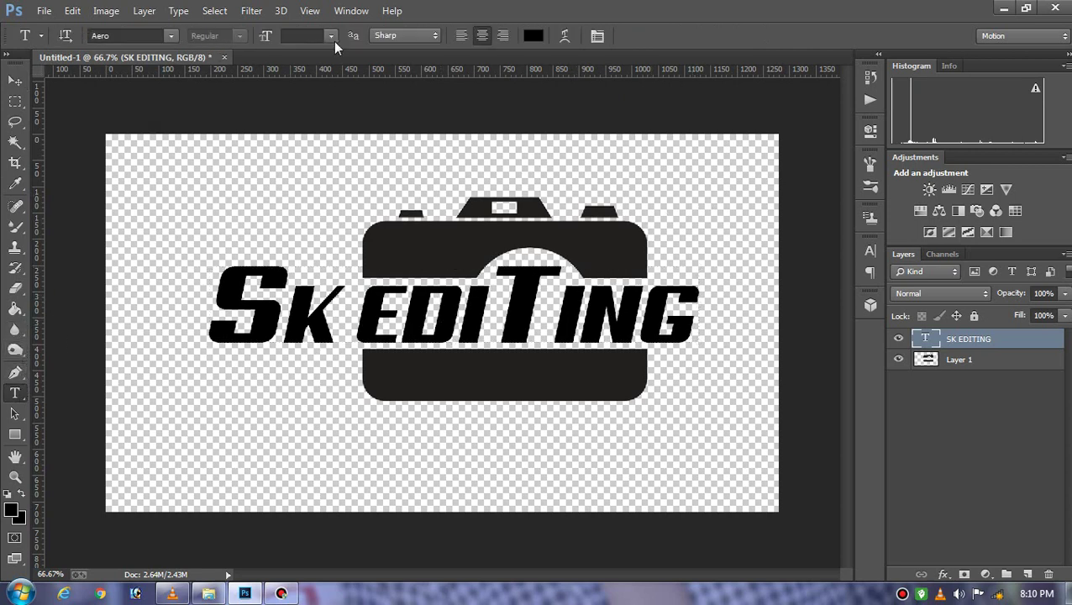
left_click(118, 37)
type("Quantum")
key("Return")
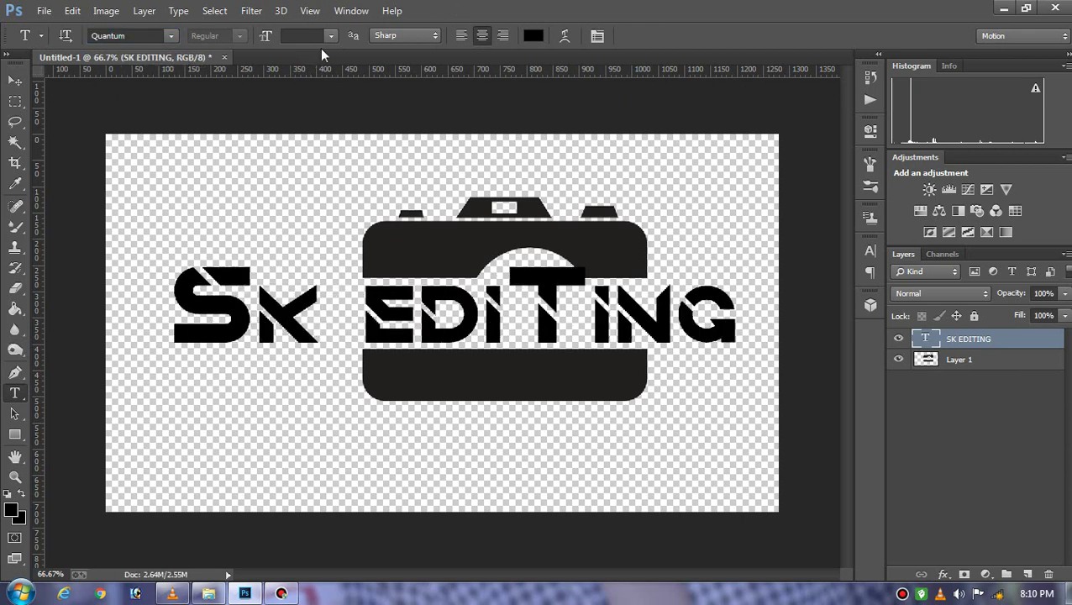
key("Down")
left_click(15, 80)
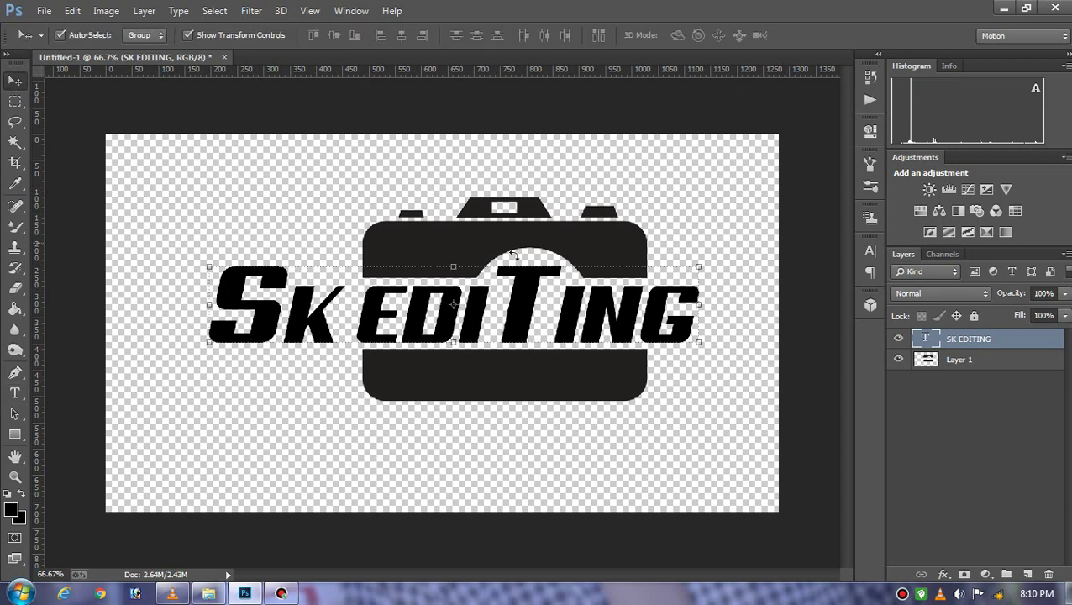
left_click(529, 308)
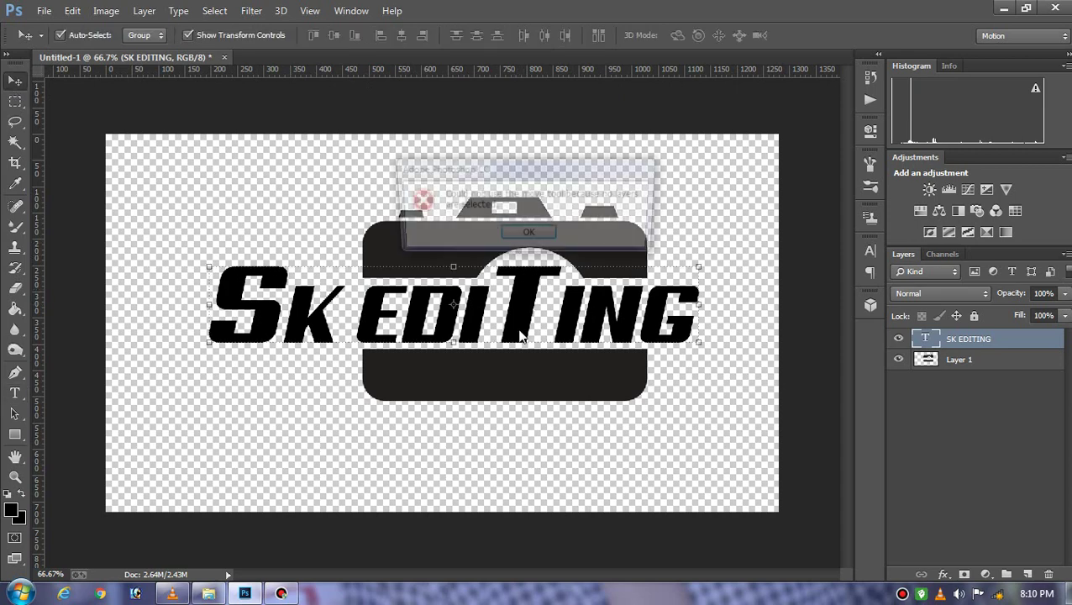
left_click(529, 237)
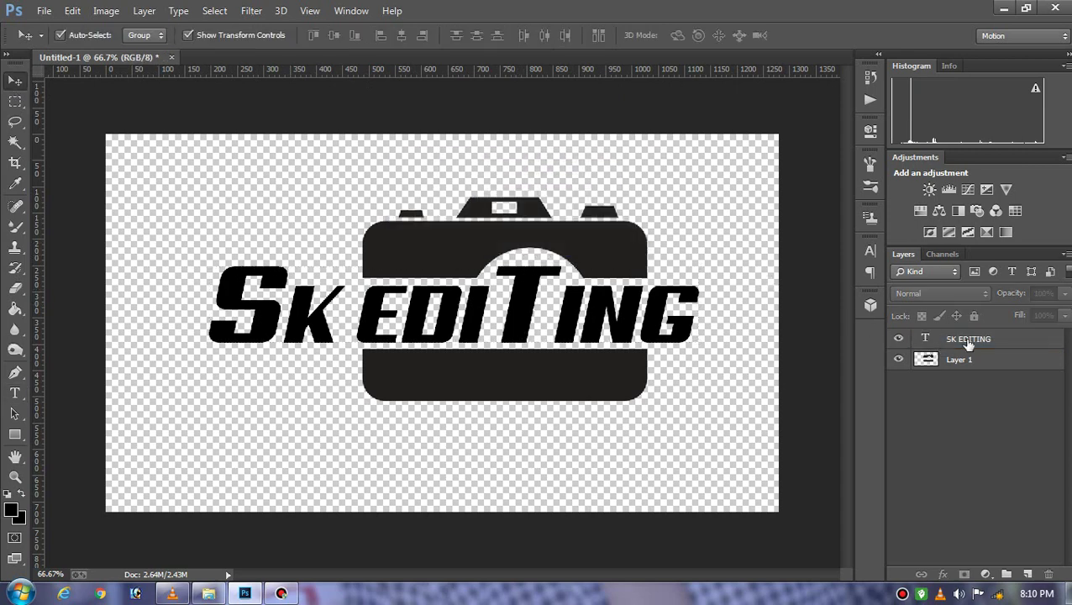
- Duplicate the SK EDITING layer and move the copy about 113 px down
right_click(966, 339)
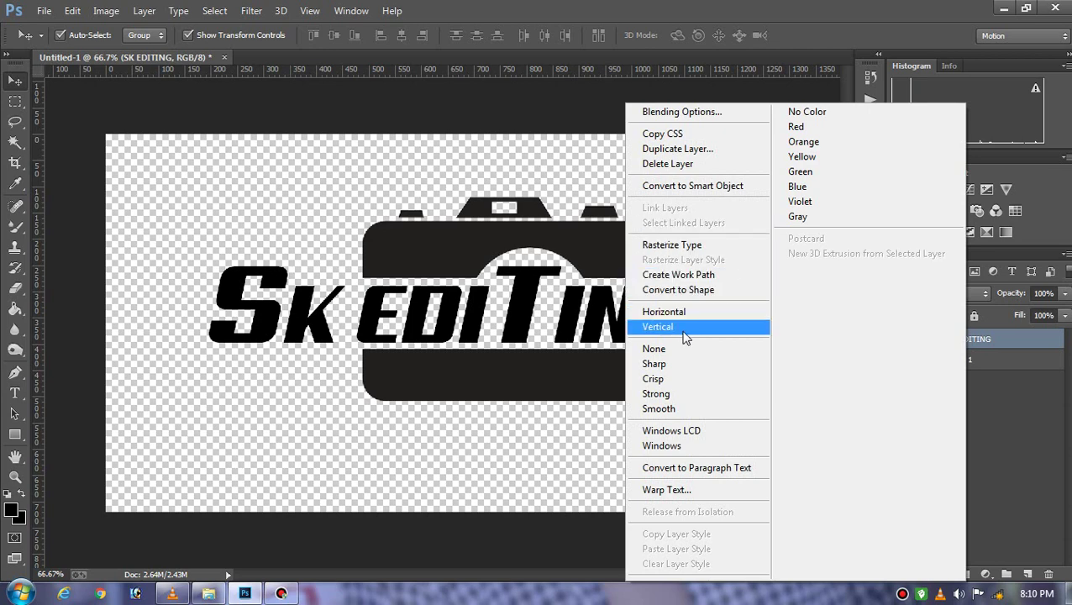
left_click(677, 148)
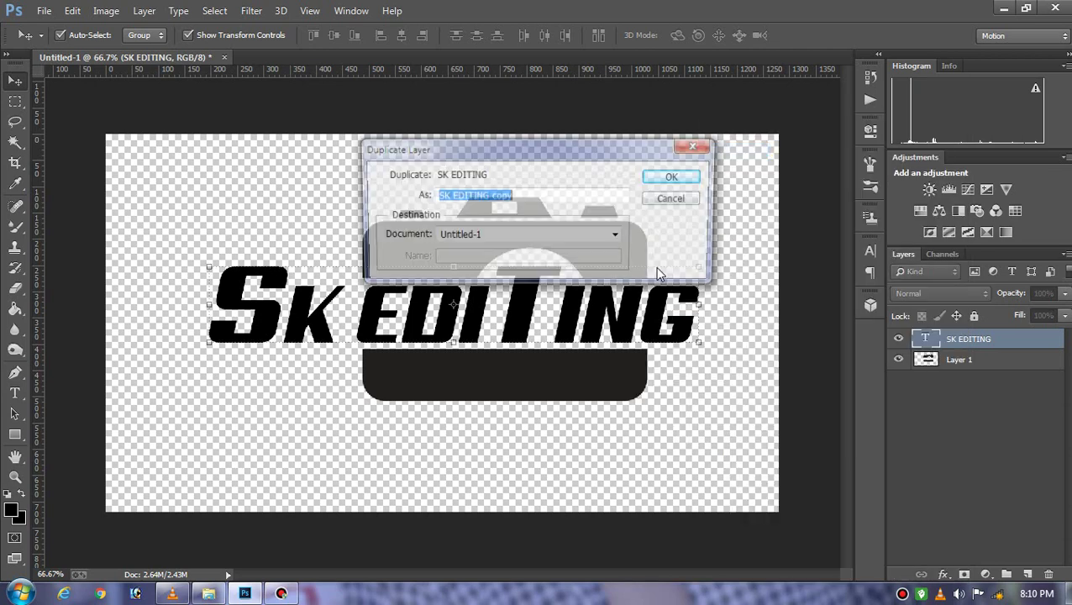
left_click(679, 198)
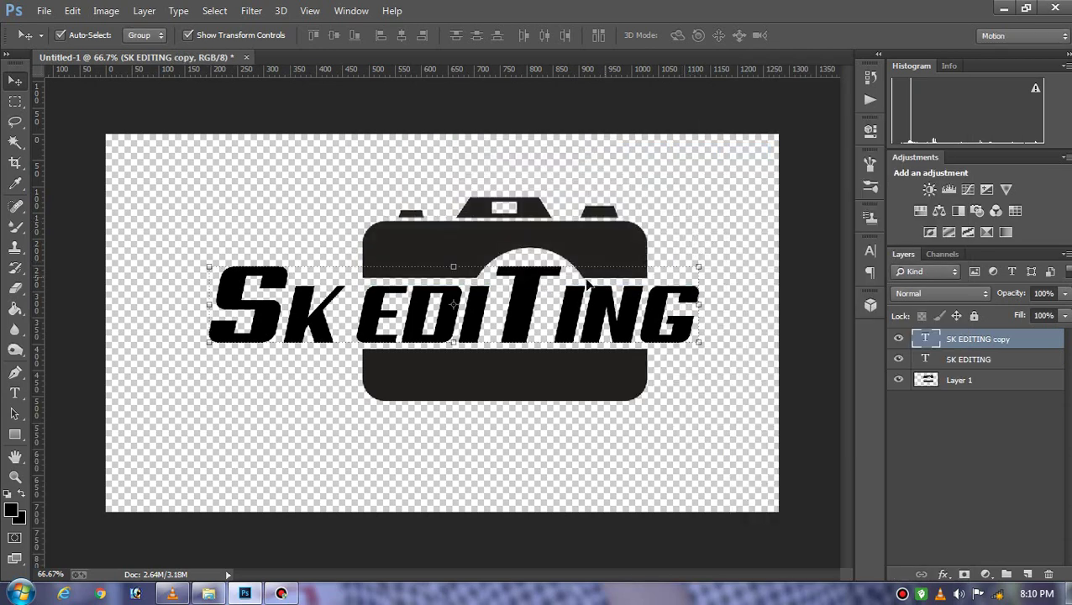
left_click_drag(529, 285, 521, 364)
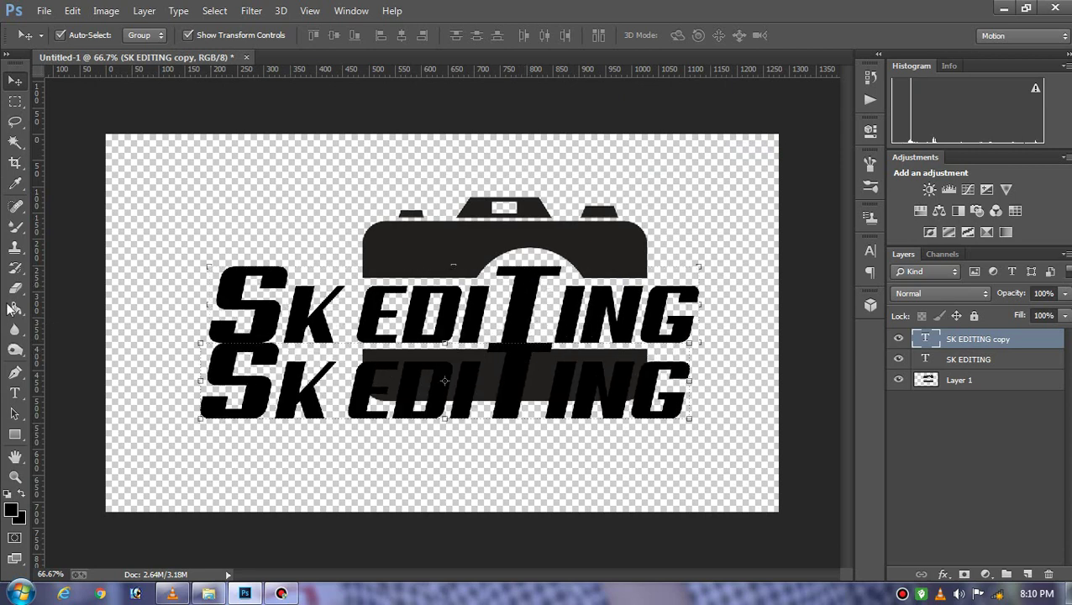
left_click(15, 392)
- Set the copied text to Quantum at 72 pt and move it up onto the camera body
left_click(210, 377)
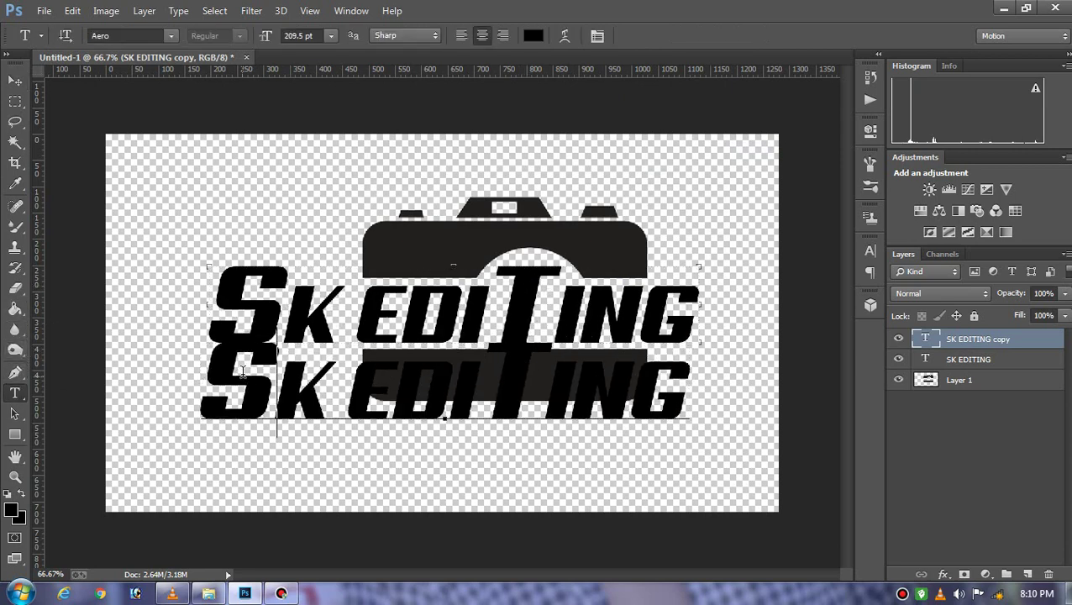
key("ctrl+a")
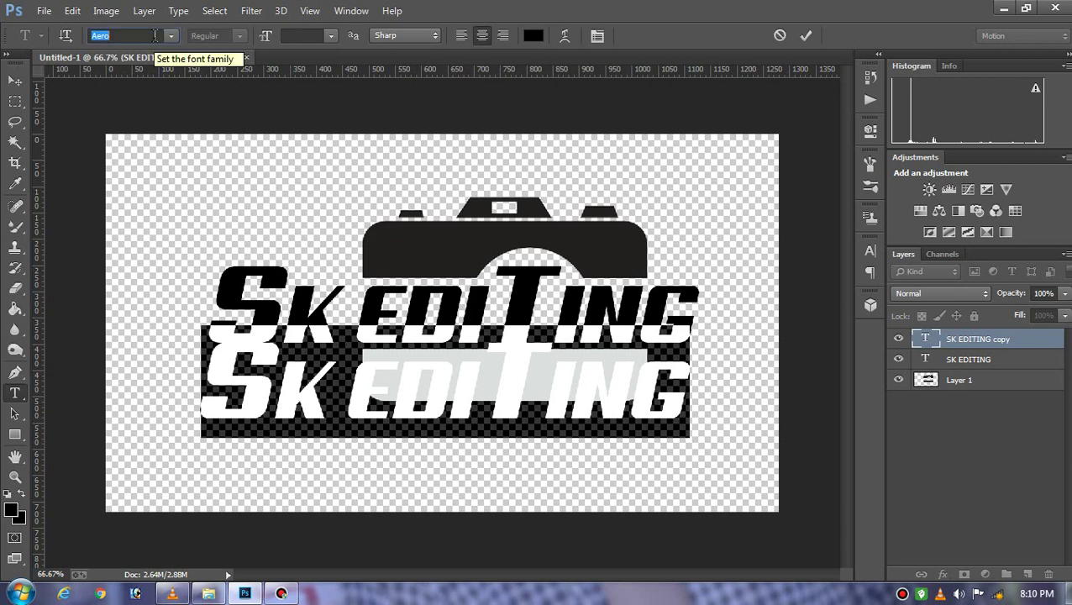
type("Quantum")
key("Return")
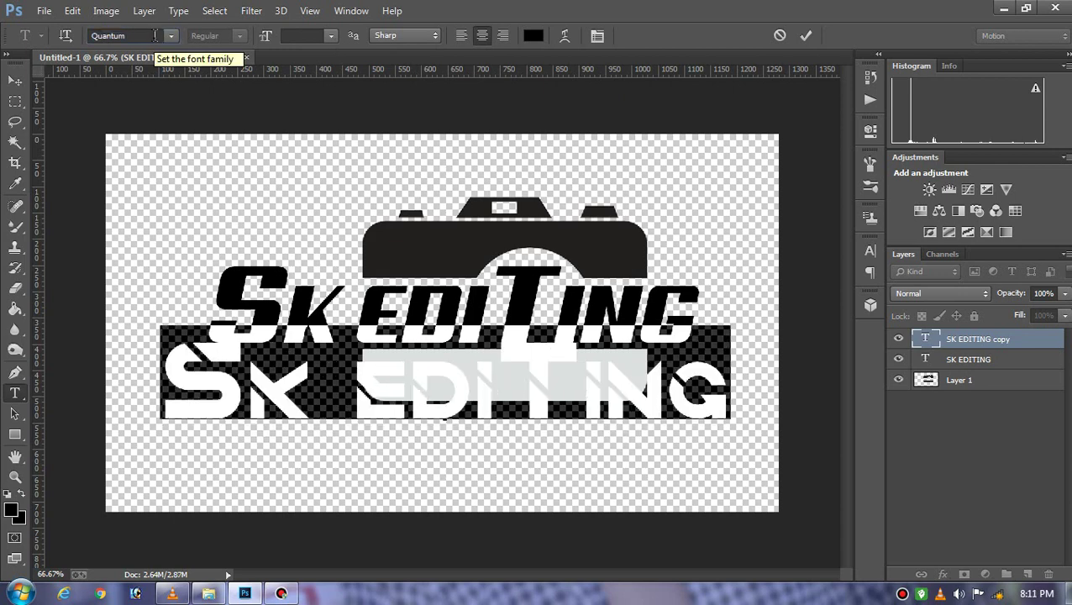
left_click(331, 39)
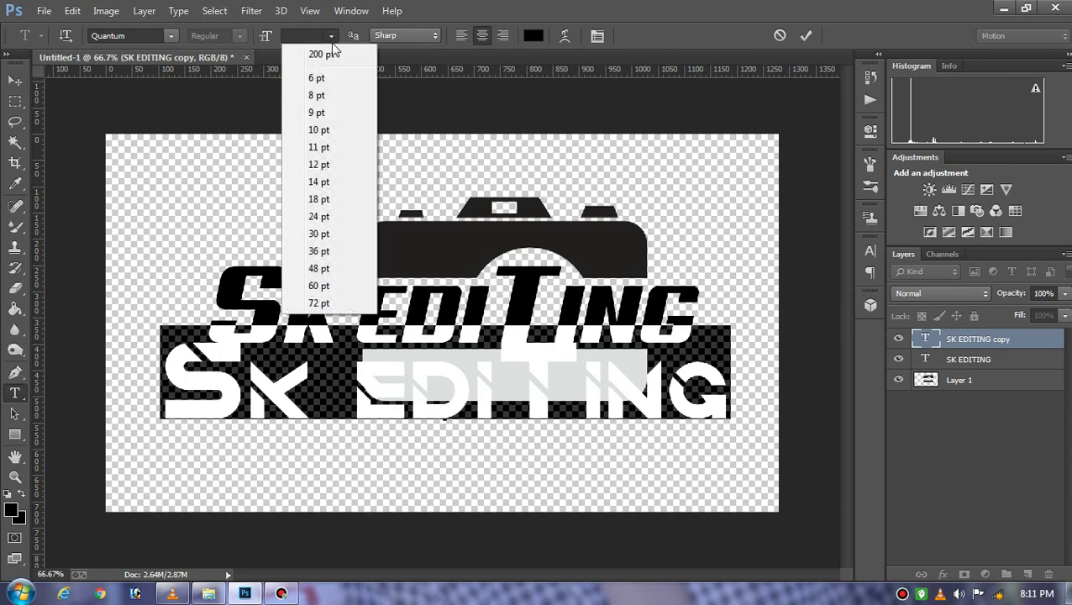
left_click(328, 308)
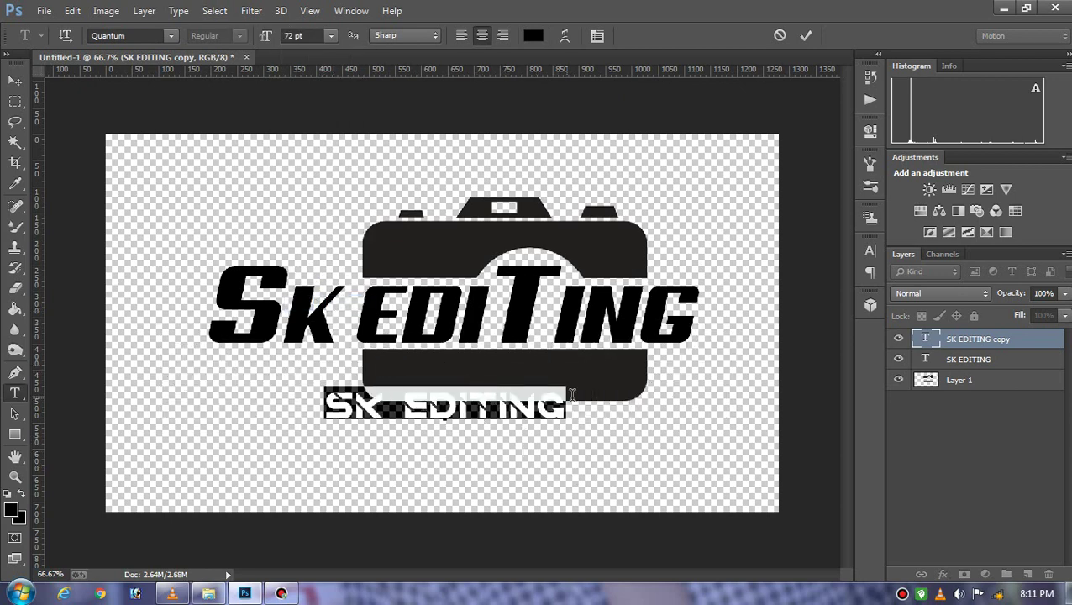
left_click_drag(598, 394, 605, 369)
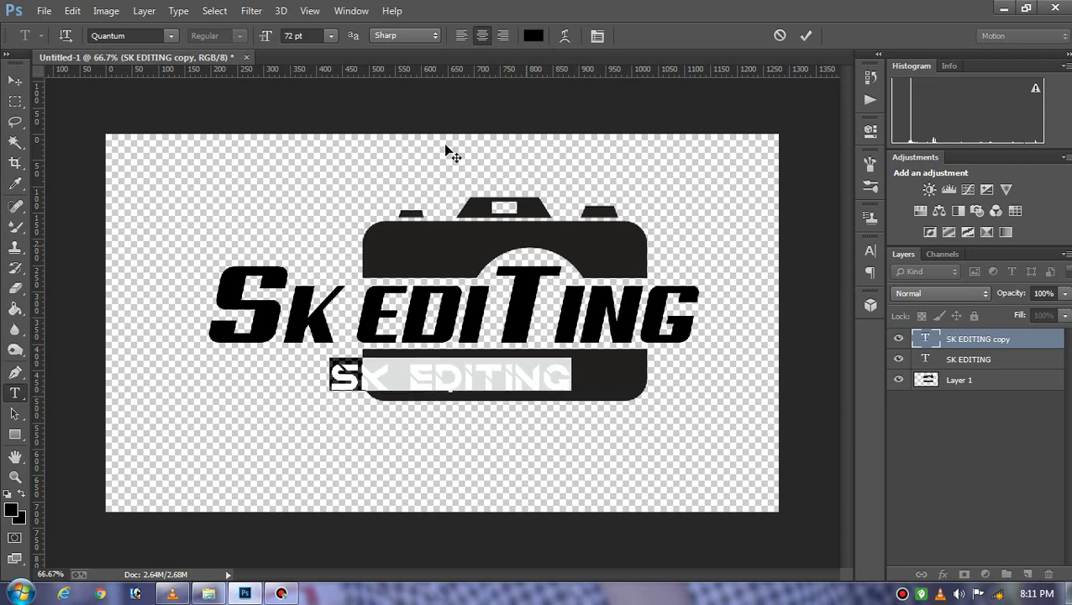
- Enlarge the copy to 90 pt and retype it as MATHURA
left_click(261, 39)
type("90")
left_click(597, 362)
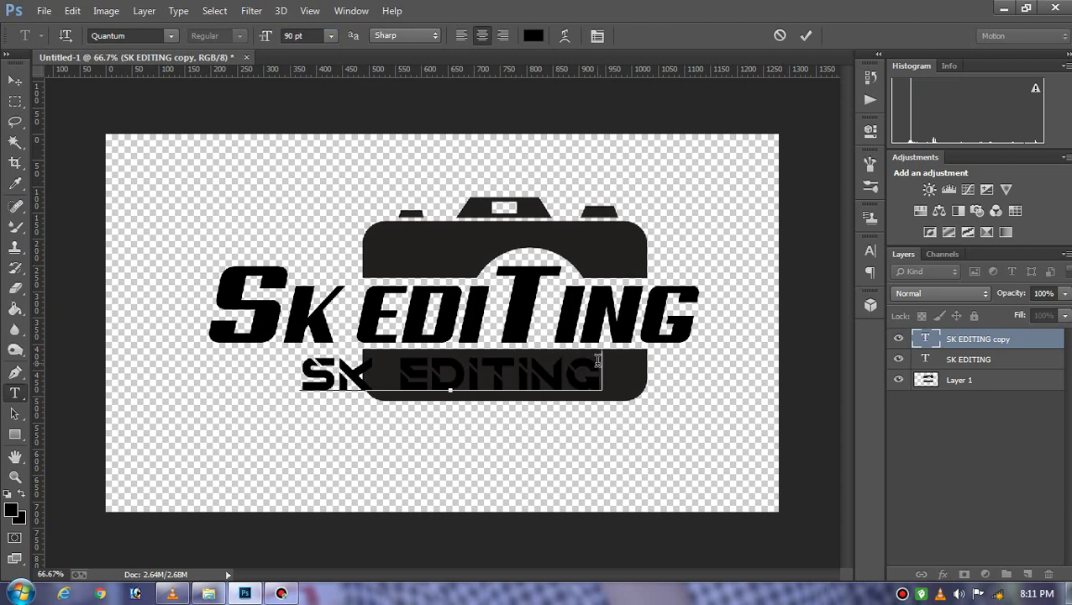
key("ctrl")
key("ctrl+a")
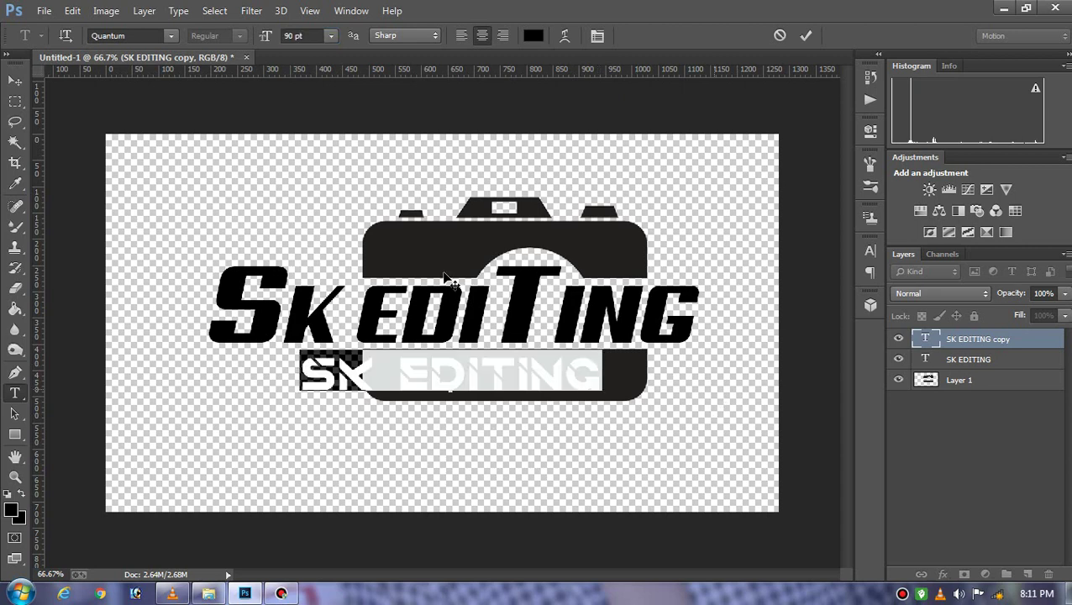
type("MA")
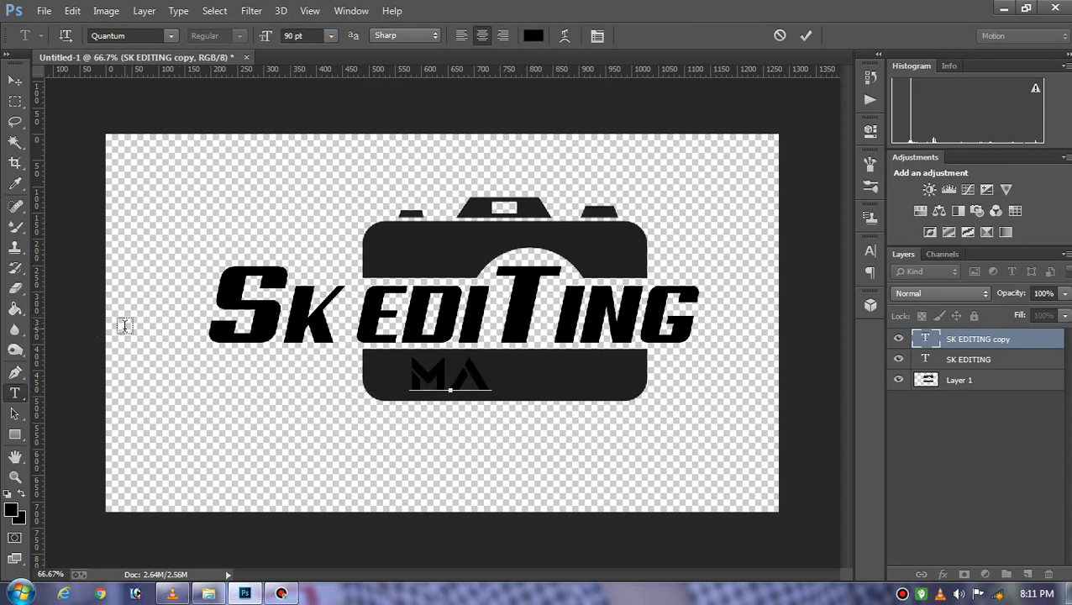
type("THURA")
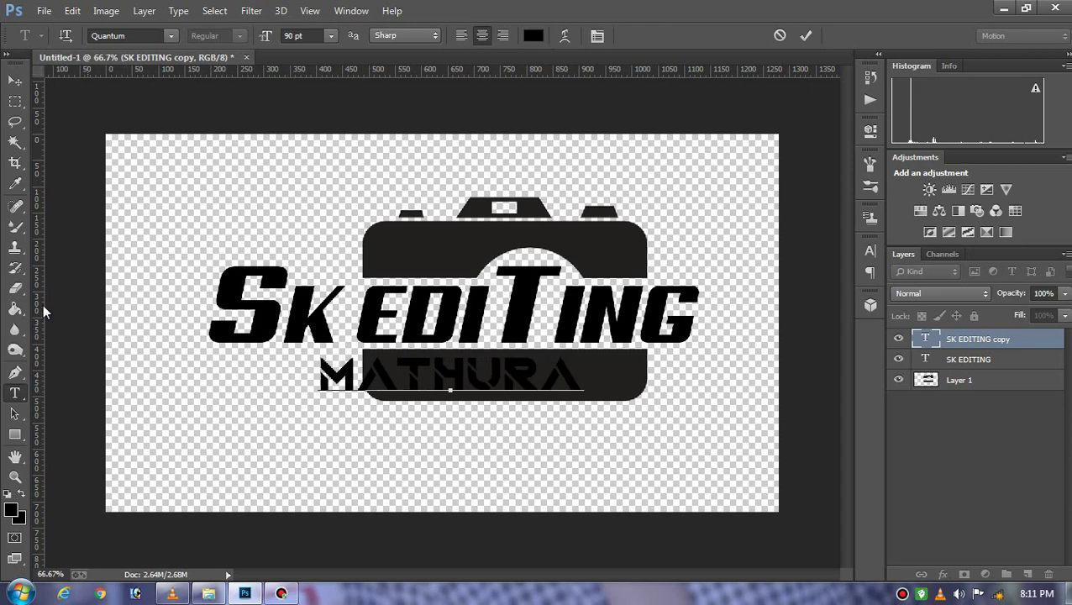
key("ctrl+a")
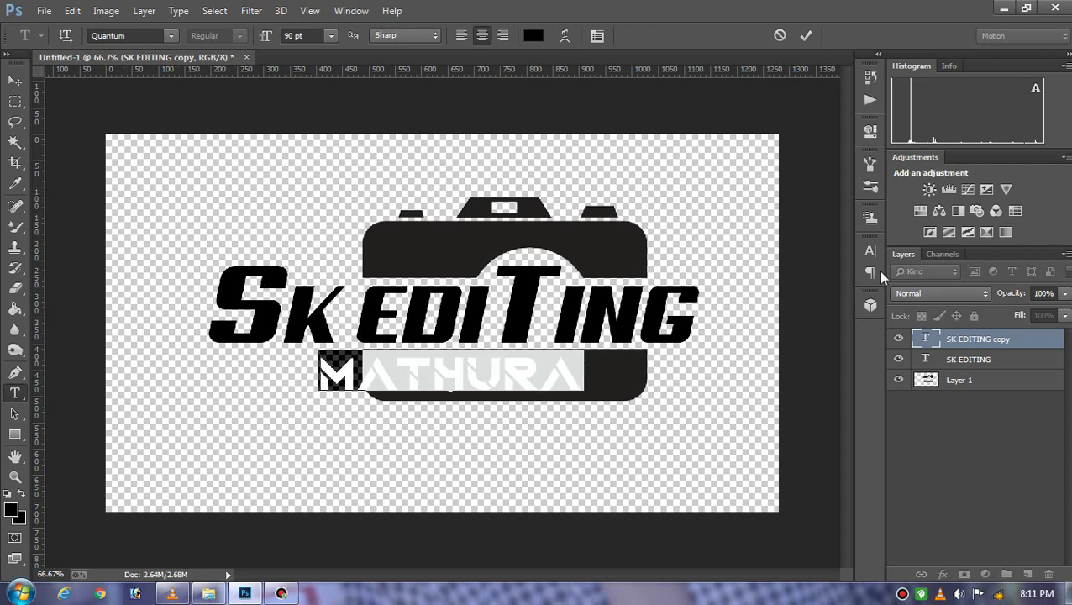
- Widen MATHURA's letter tracking from 200 up to a final 750
left_click(871, 251)
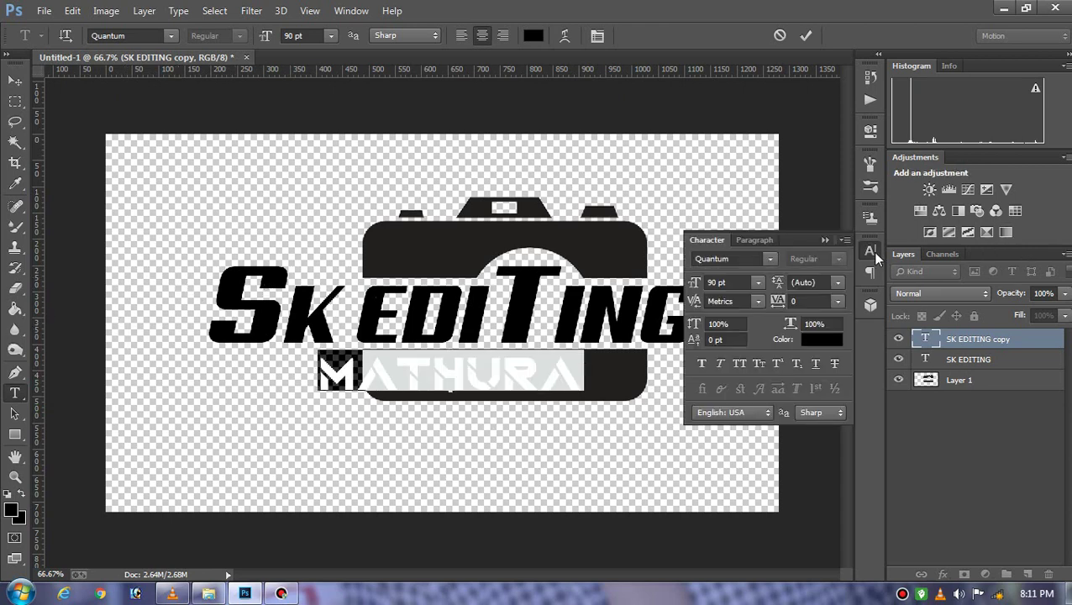
left_click(834, 302)
left_click(825, 557)
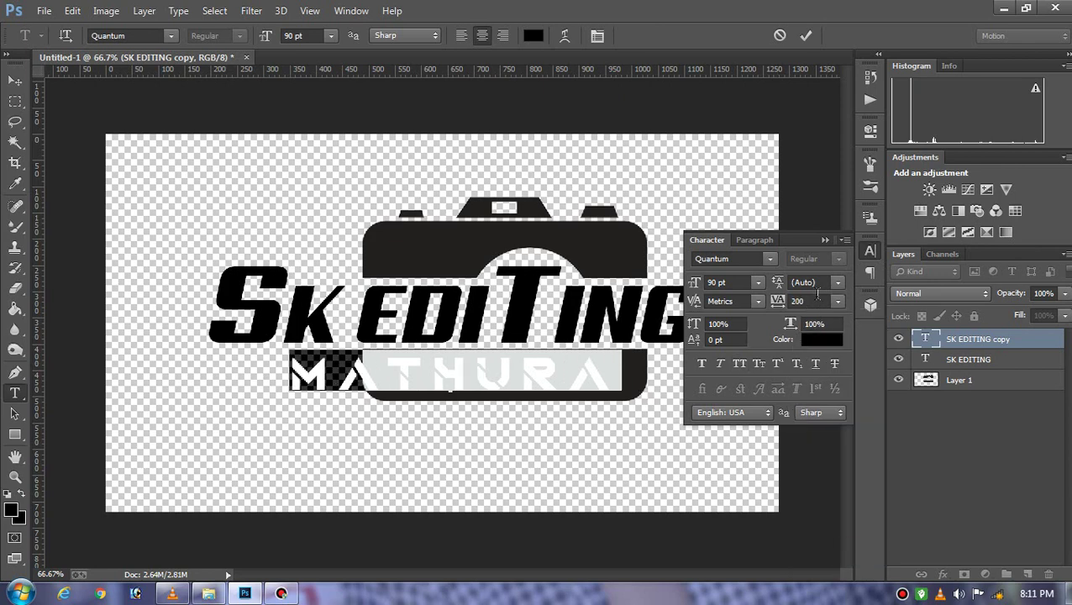
left_click(777, 302)
key("shift+Up")
type("50")
key("shift+Up")
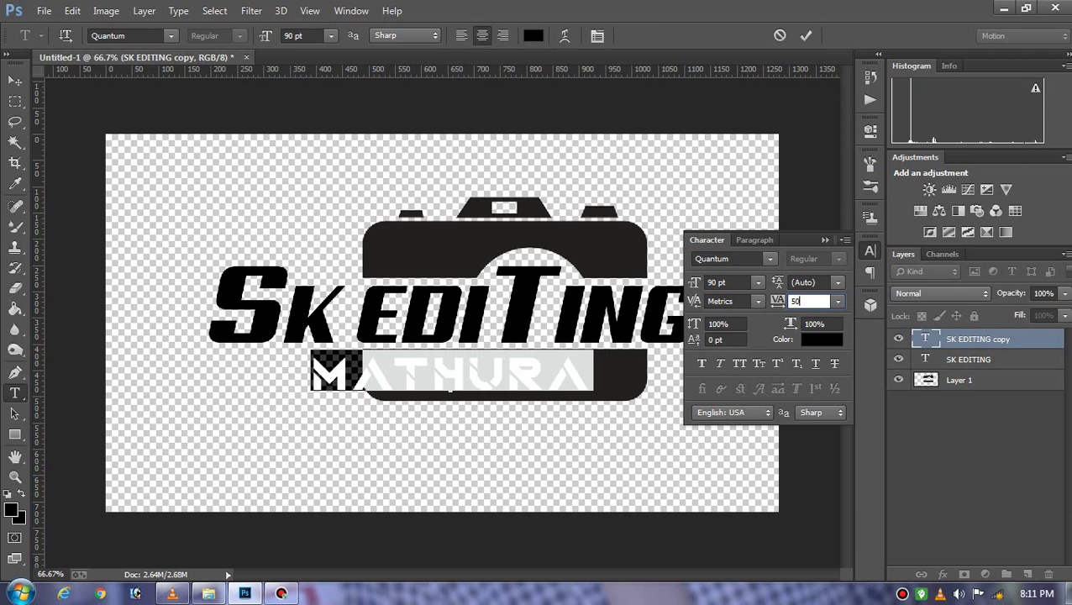
key("shift+Up")
type("0")
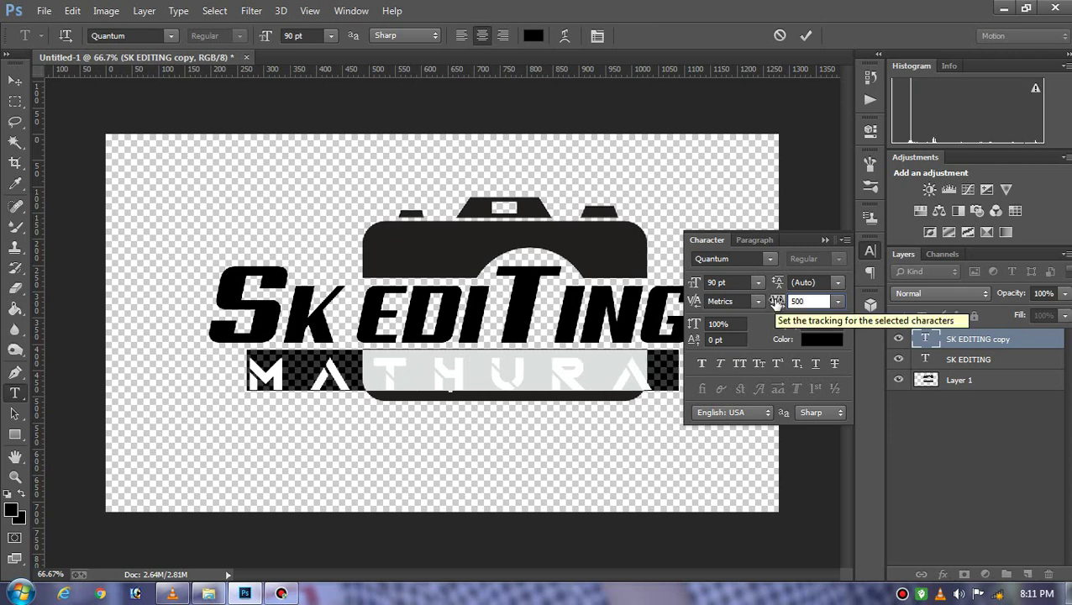
left_click(775, 300)
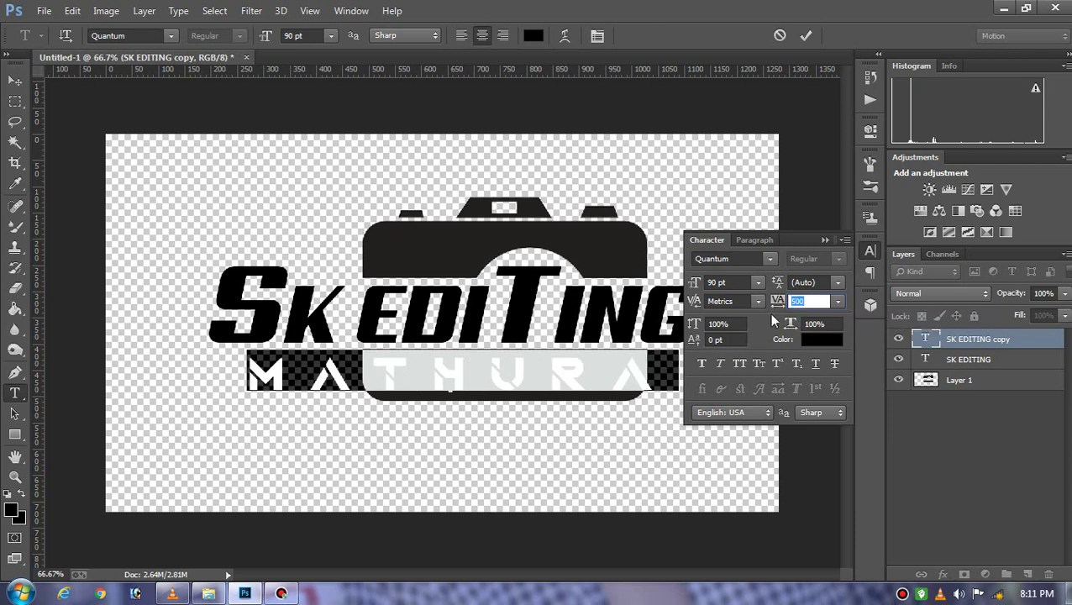
type("700")
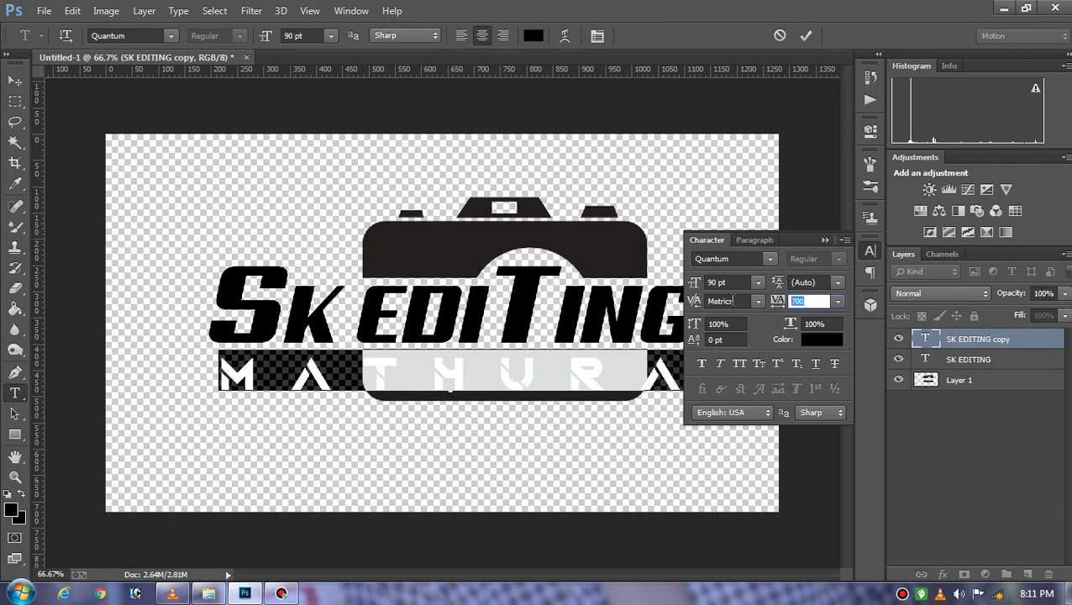
type("750")
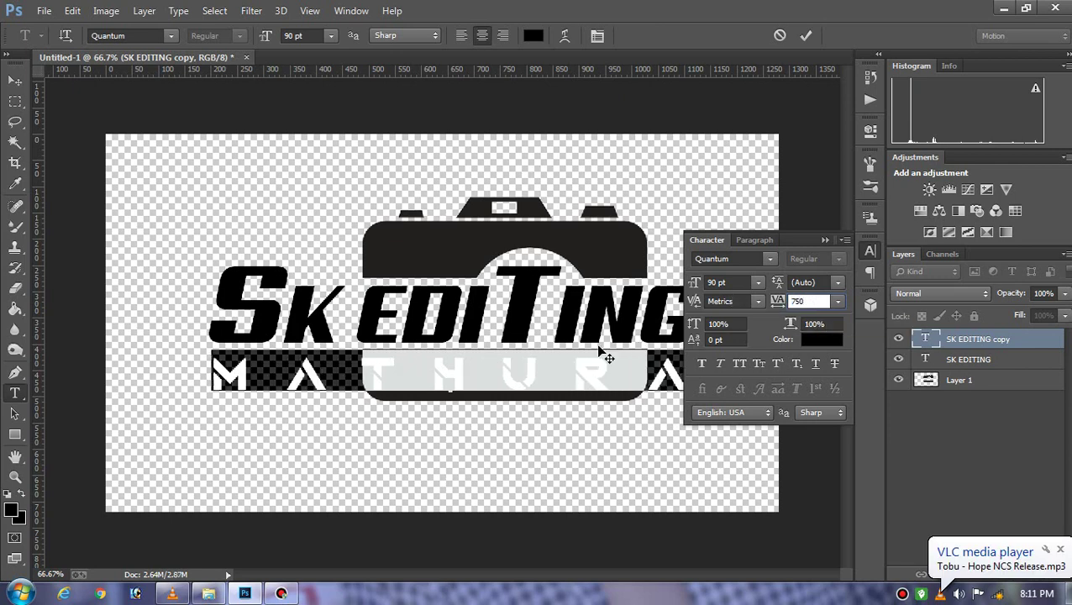
- Commit the text and nudge MATHURA a few pixels right
left_click(14, 80)
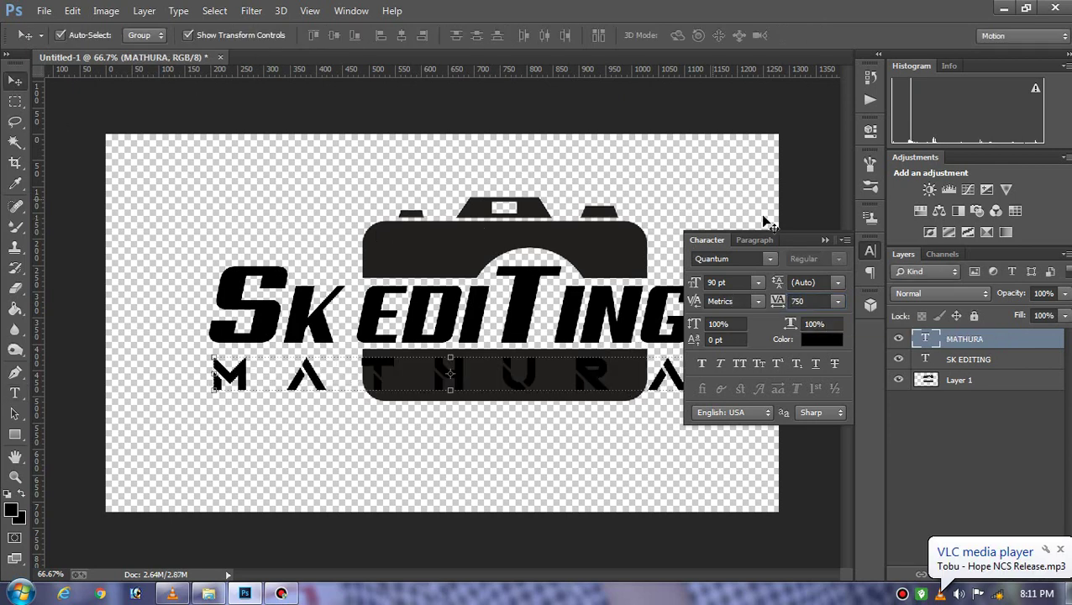
left_click(823, 241)
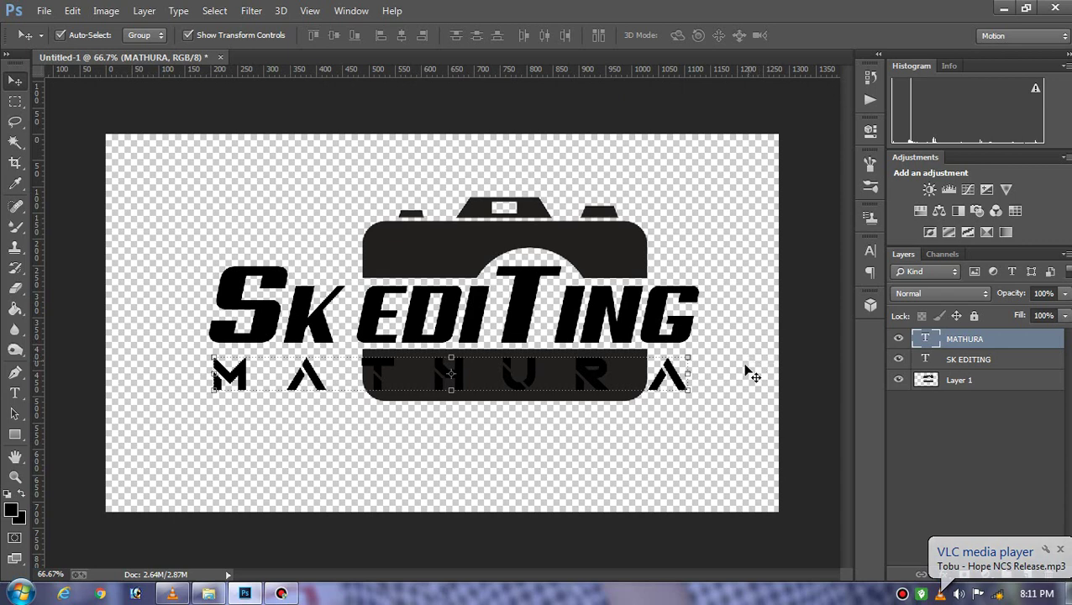
key("Right")
key("Right")
key("Right")
key("Right")
key("Right")
key("Right")
key("Right")
key("Right")
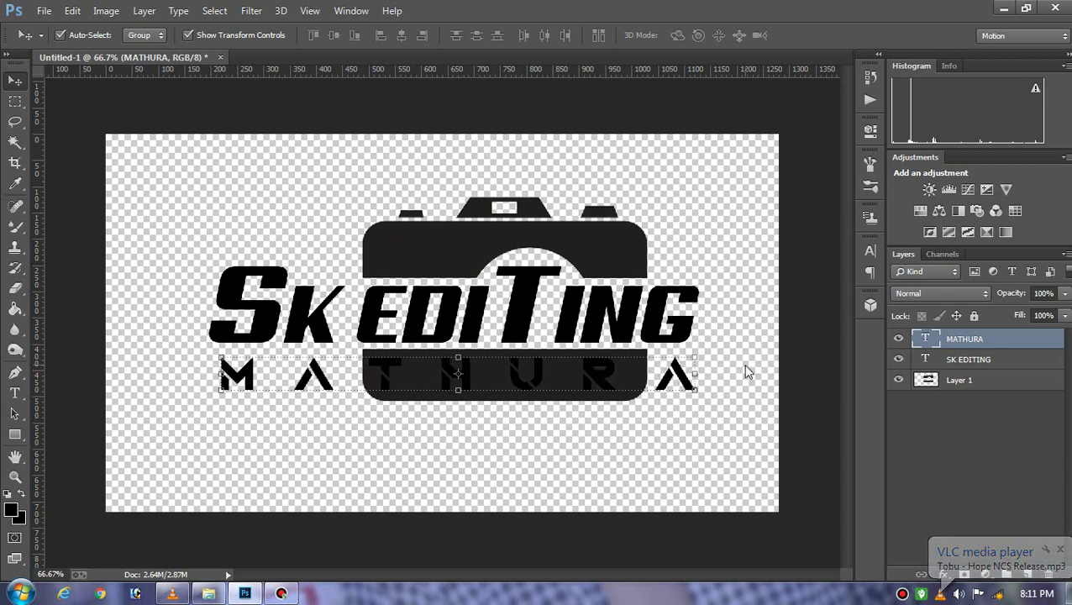
key("Right")
key("Right")
key("Right")
key("Right")
key("Right")
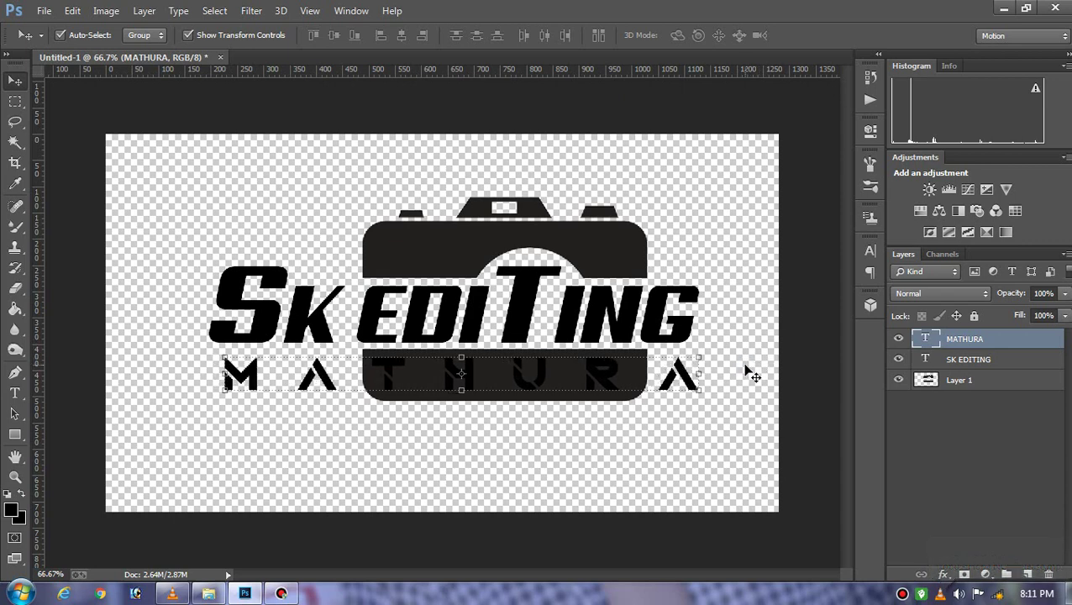
key("Right")
key("Right")
key("Right")
key("Right")
key("Right")
key("Right")
key("Right")
- Zoom in and out to inspect MATHURA's spacing under SK EDITING
left_click(760, 357)
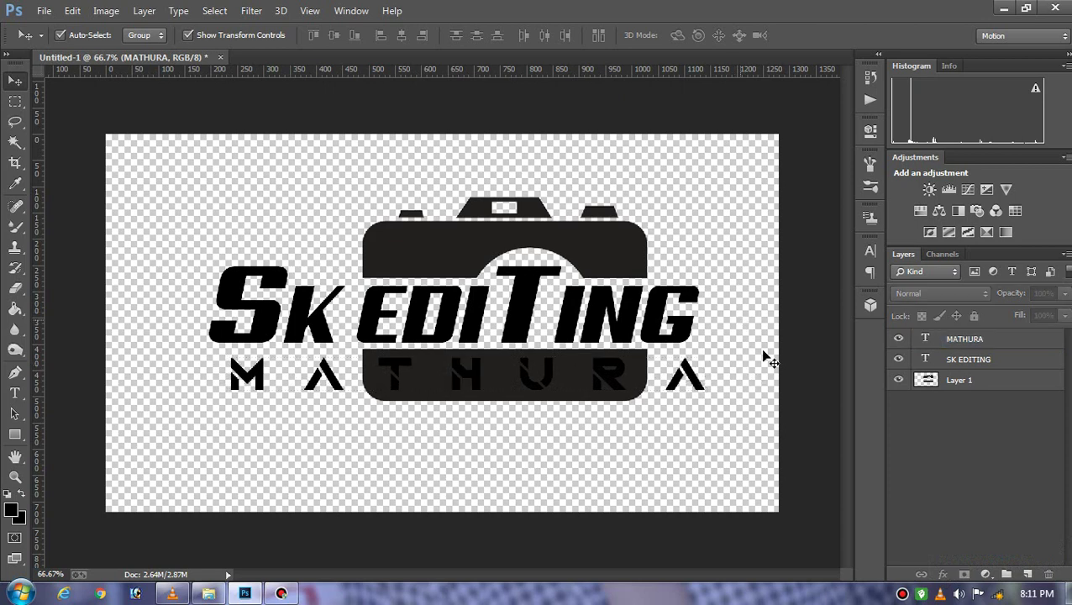
key("ctrl+plus")
left_click(491, 401)
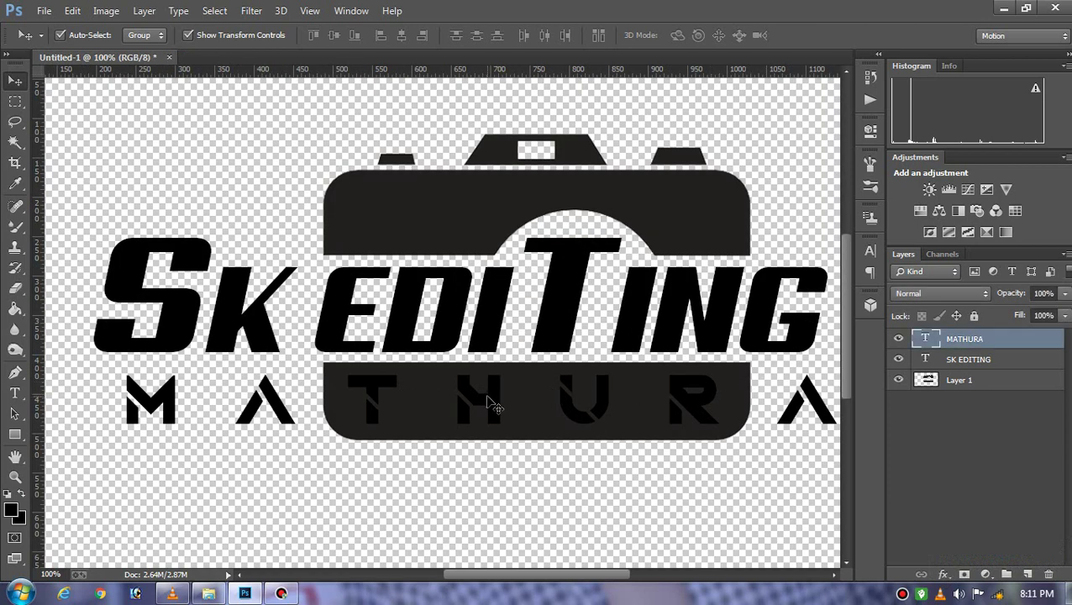
left_click(606, 483)
key("ctrl+minus")
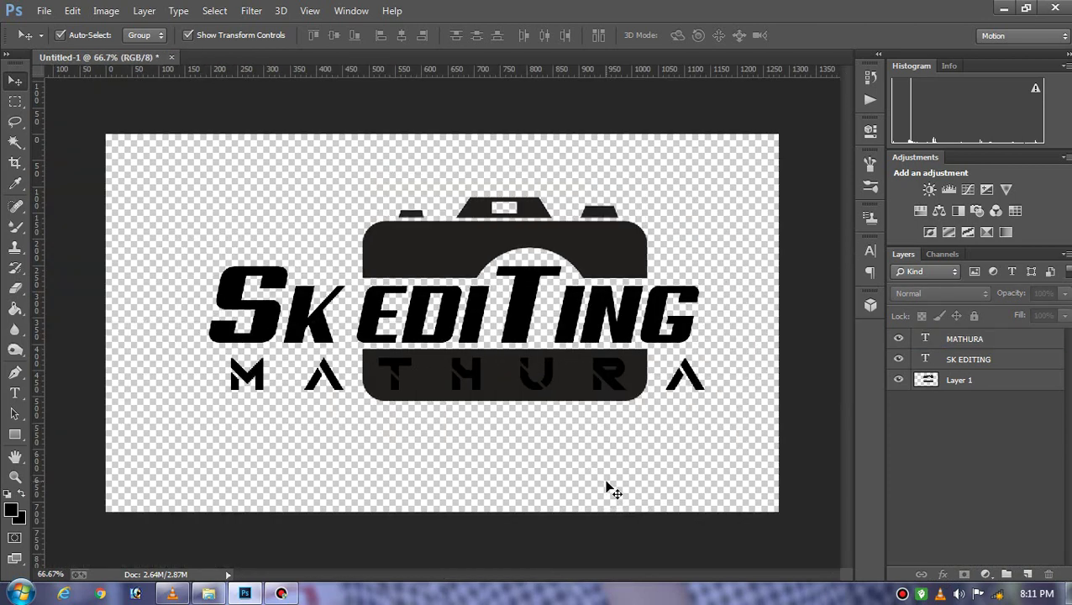
key("ctrl+minus")
key("ctrl+plus")
- Change MATHURA's tracking to 700 and commit the edit
left_click(15, 392)
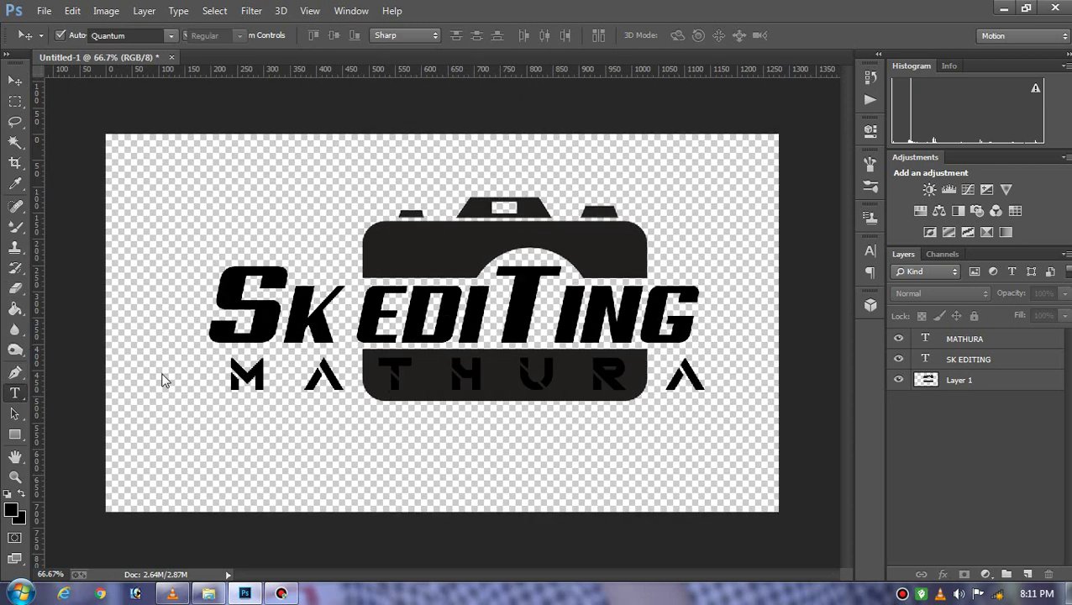
left_click(307, 370)
key("ctrl+a")
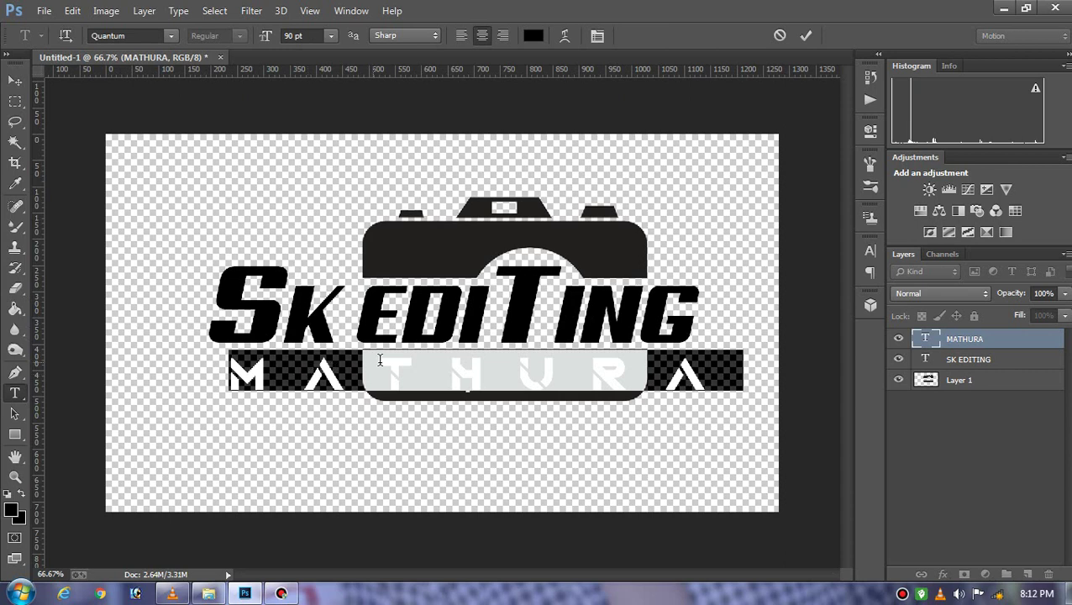
left_click(870, 251)
left_click(803, 300)
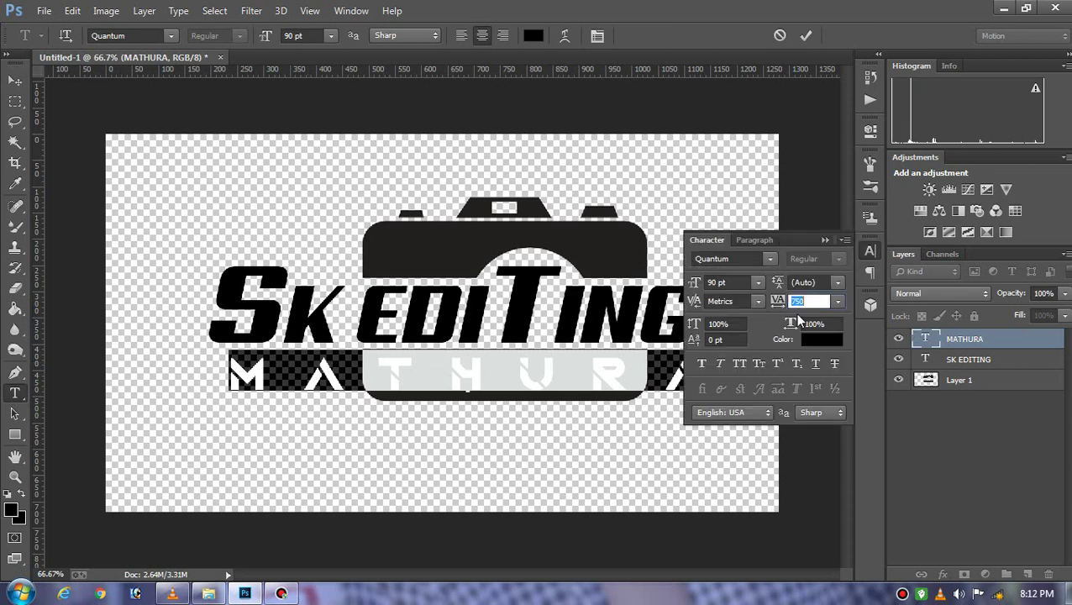
type("700")
key("Return")
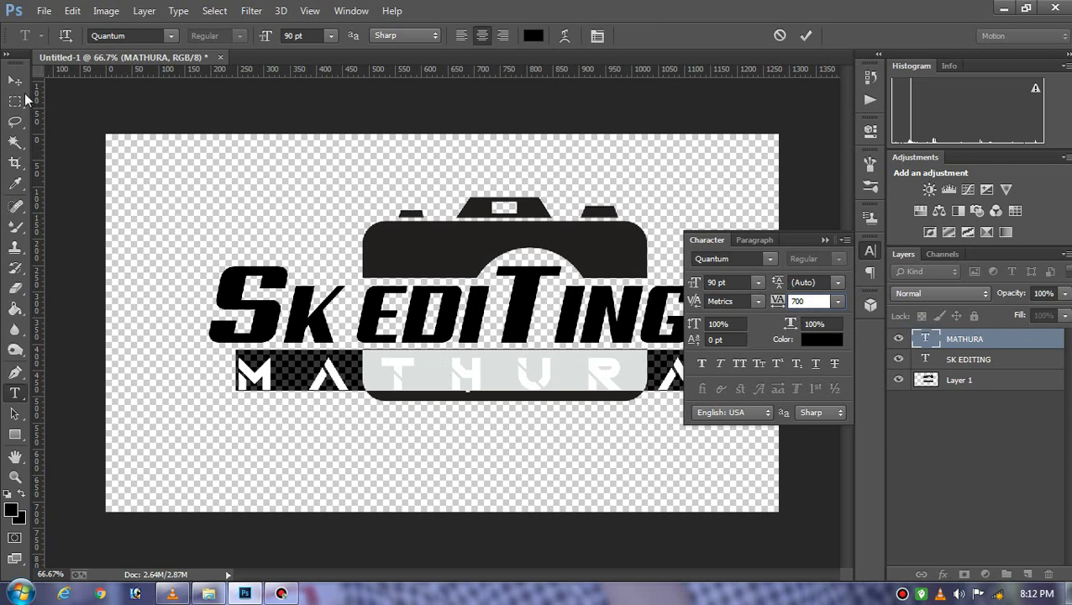
left_click(14, 81)
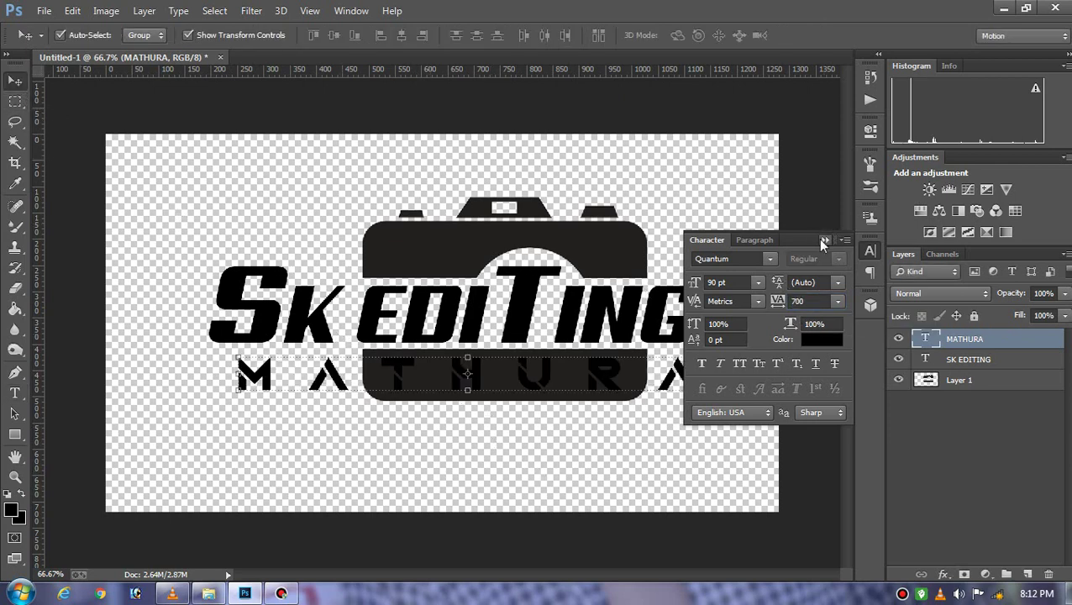
left_click(823, 242)
- Zoom in and out to check the tighter spacing, ending at 66.7%
left_click(753, 306)
key("ctrl+plus")
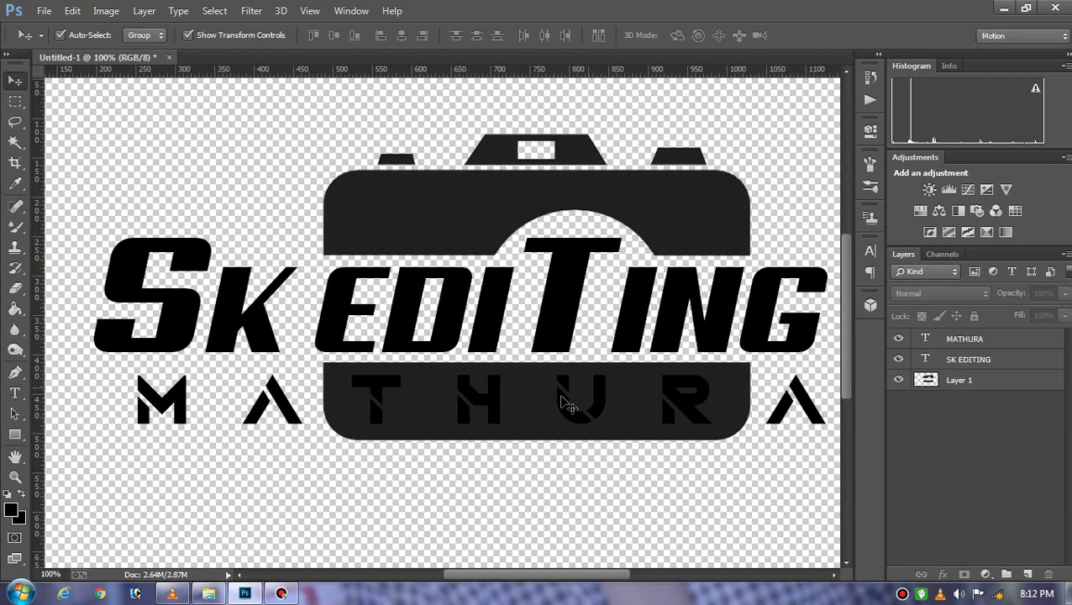
key("ctrl+minus")
left_click(458, 382)
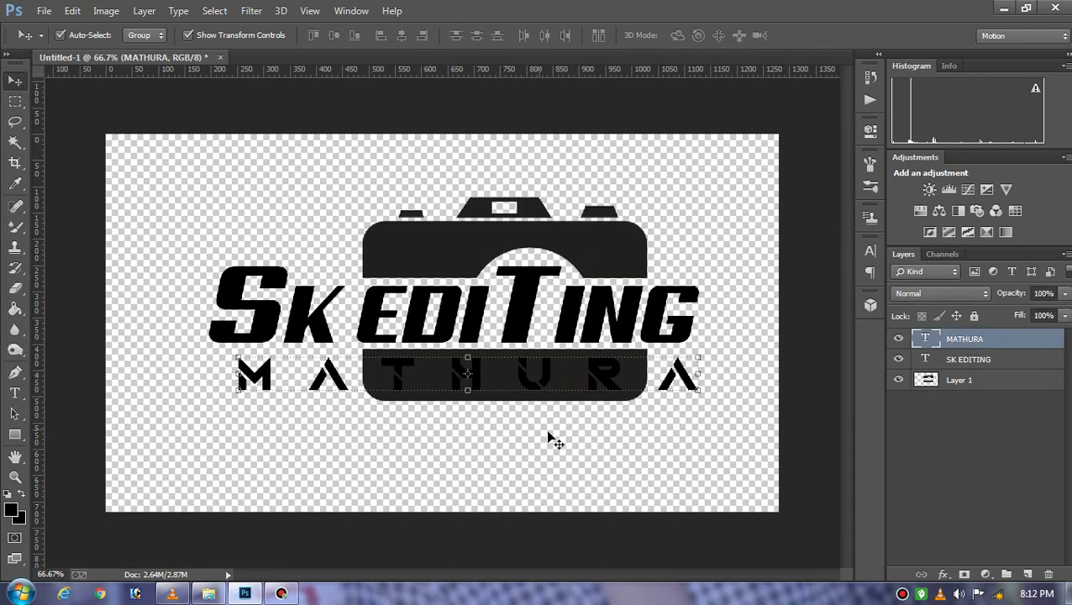
left_click(579, 445)
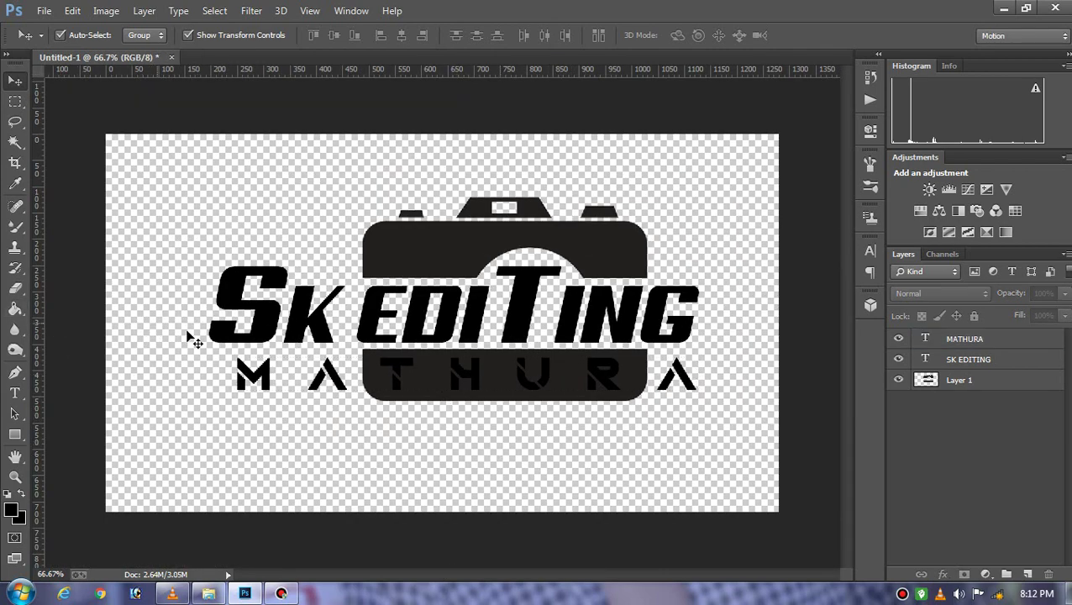
key("ctrl+plus")
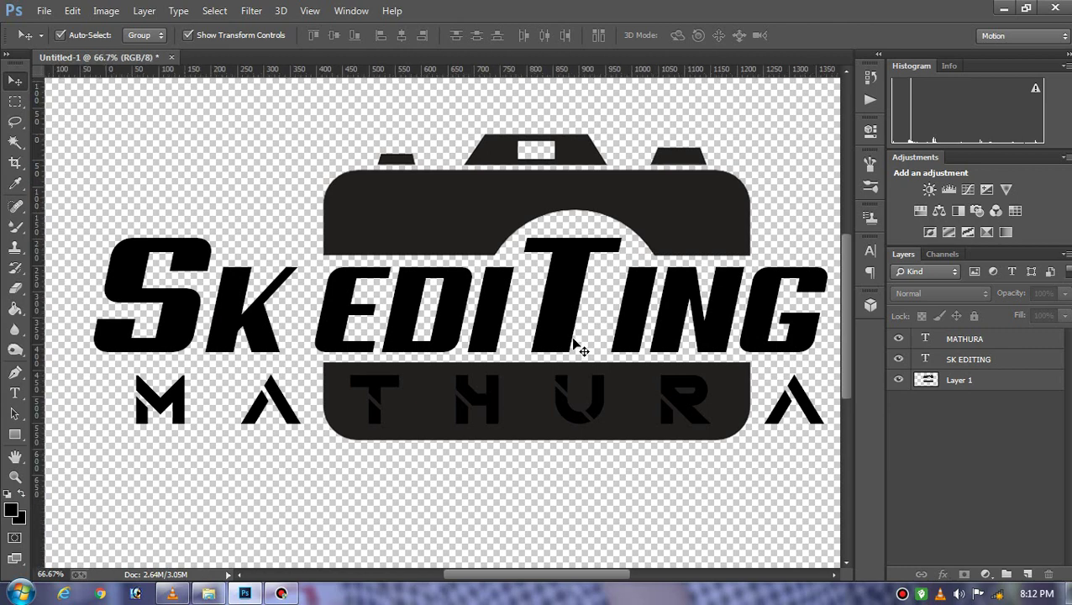
key("ctrl+minus")
key("ctrl+minus")
key("ctrl+plus")
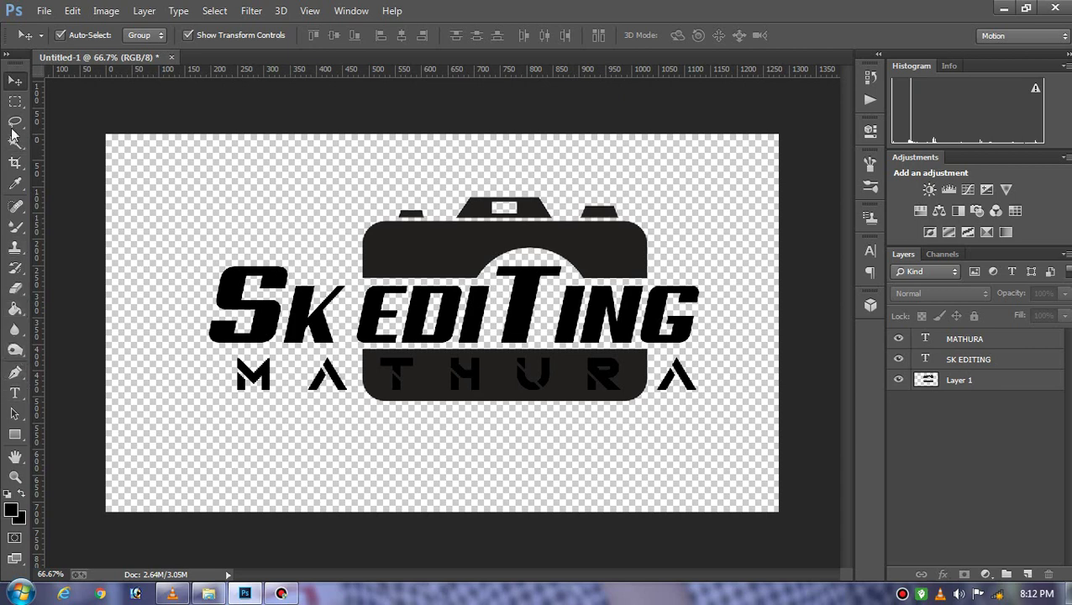
- Select all the SK EDITING text, try white (ffffff), then cancel the colour change
left_click(16, 392)
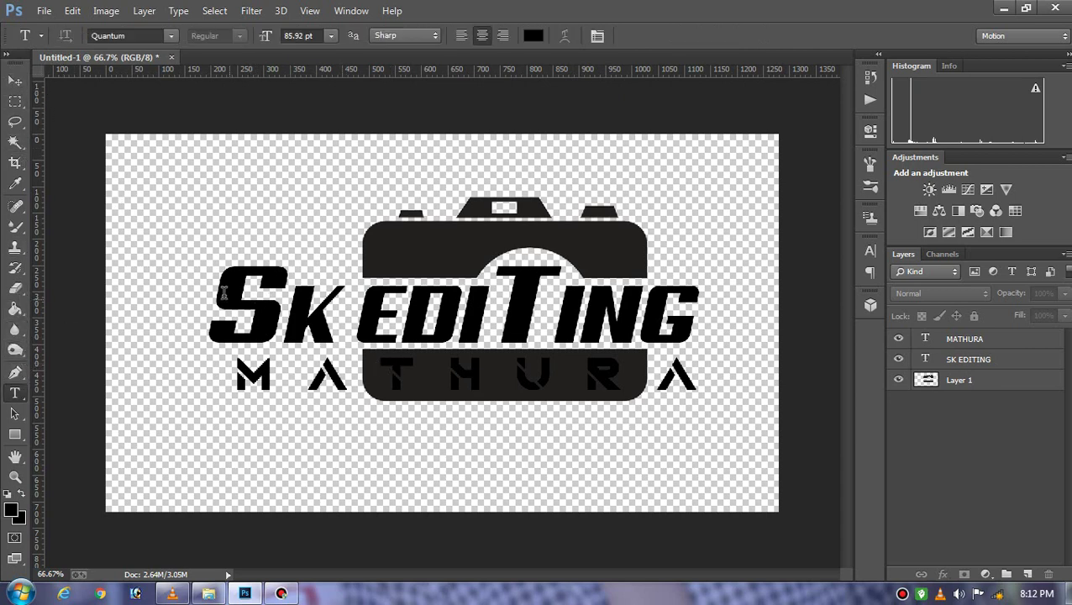
left_click_drag(224, 292, 698, 304)
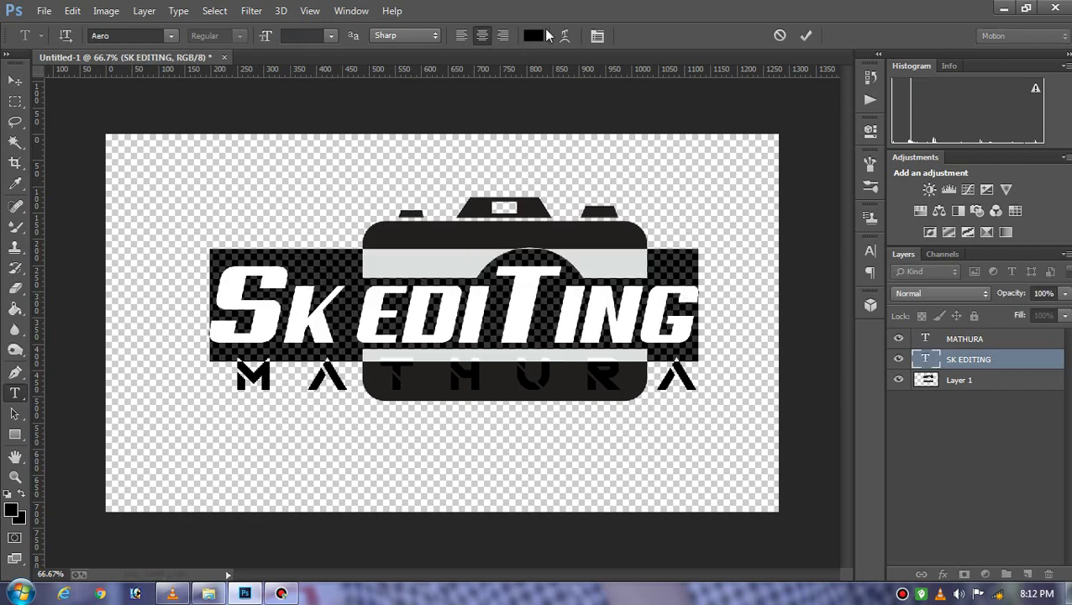
left_click(534, 35)
type("ffffff")
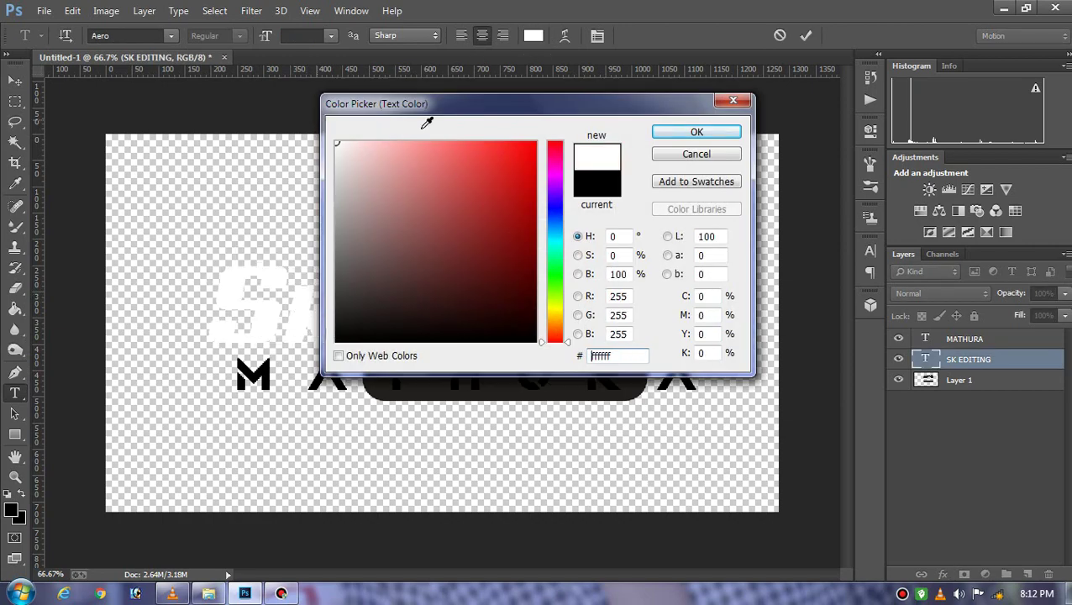
left_click(696, 153)
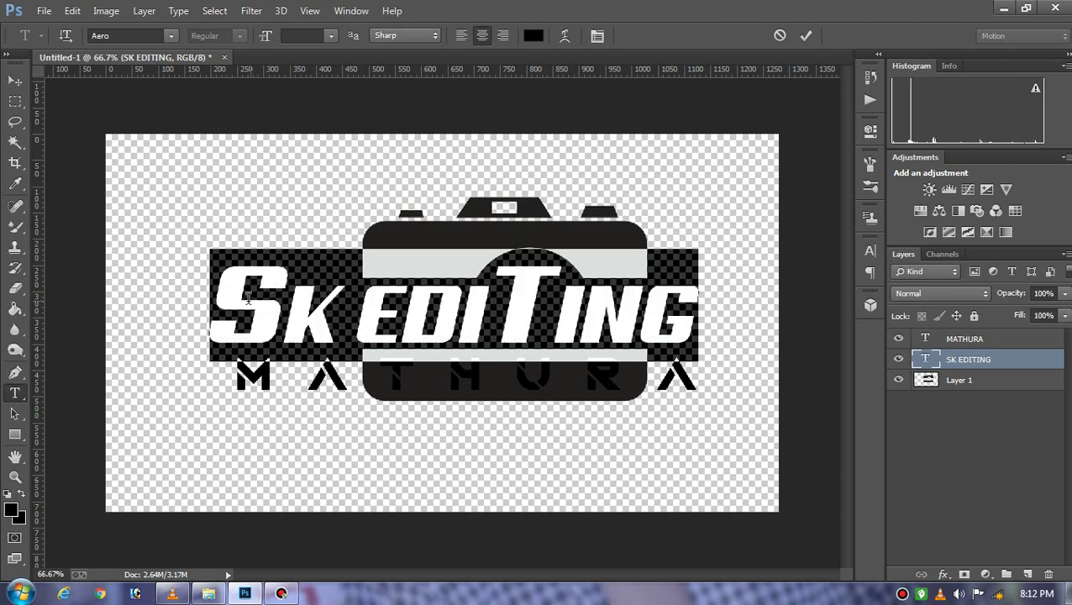
- Make the leading S of SK EDITING pure red (ff0000)
left_click(245, 294)
key("shift+Right")
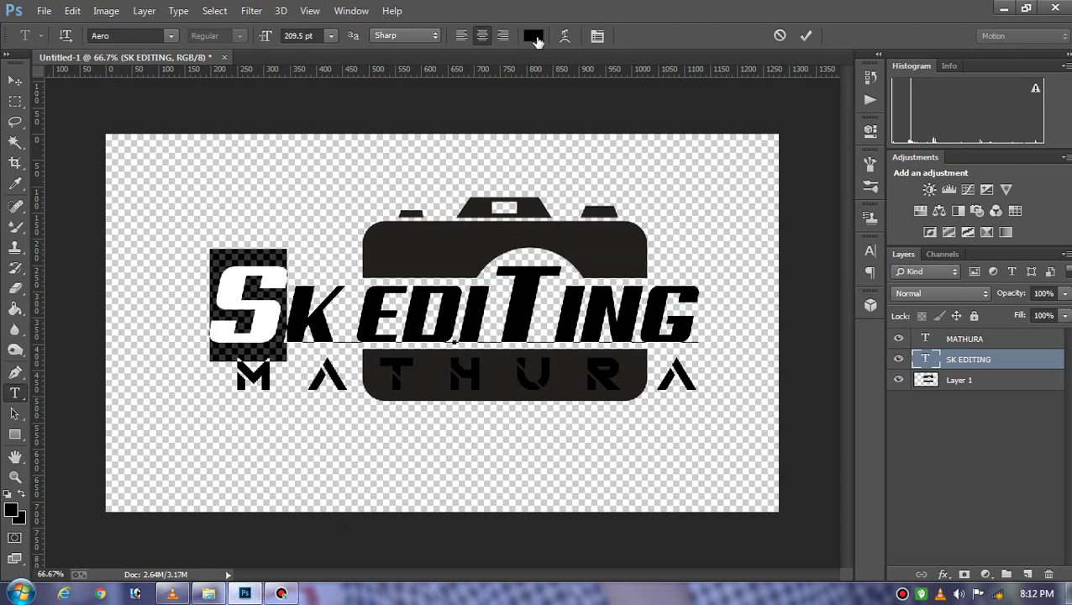
left_click(534, 35)
left_click_drag(522, 168, 553, 128)
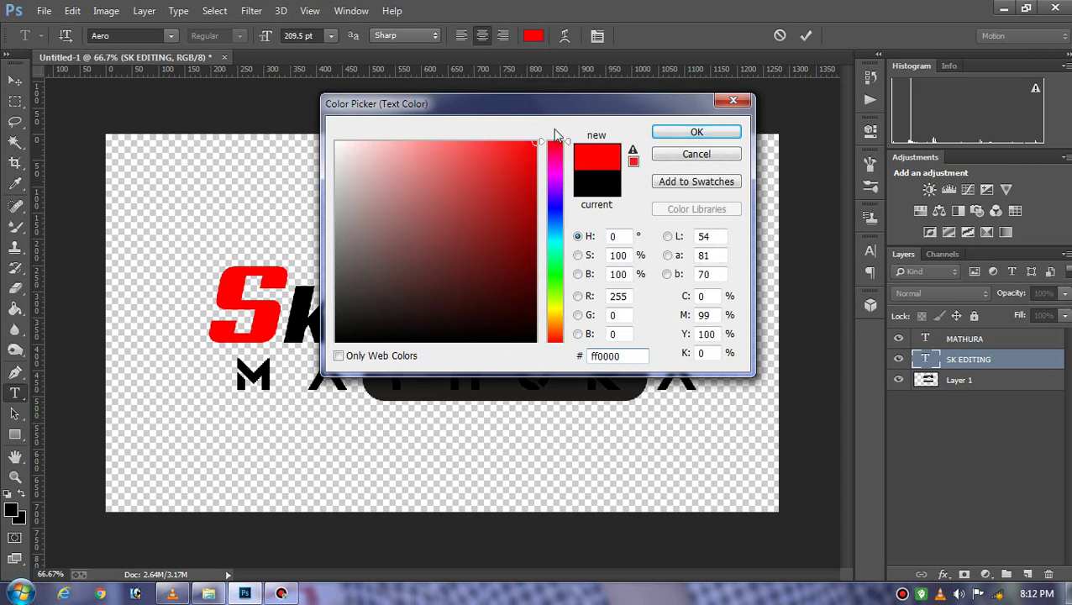
left_click(696, 132)
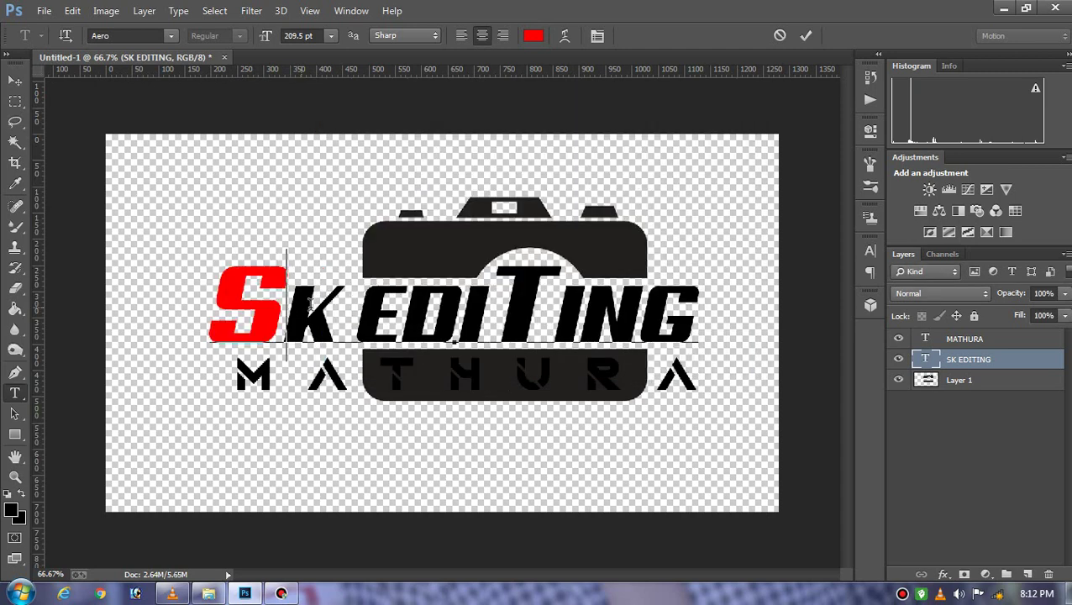
key("shift+Right")
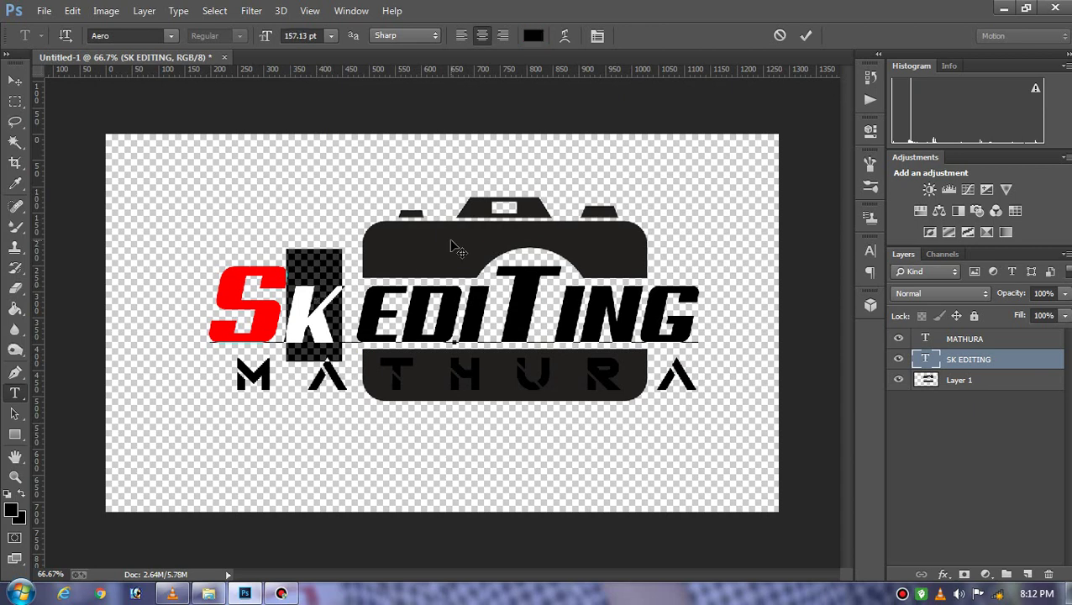
left_click(533, 38)
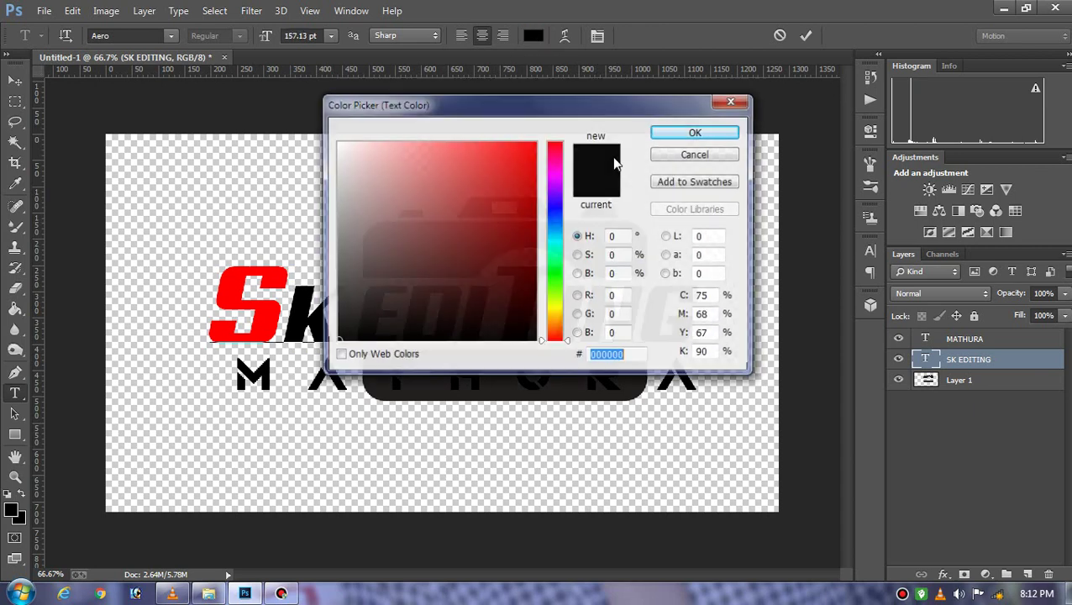
mouse_move(560, 338)
left_mouse_down()
mouse_move(568, 148)
mouse_move(568, 271)
left_mouse_up()
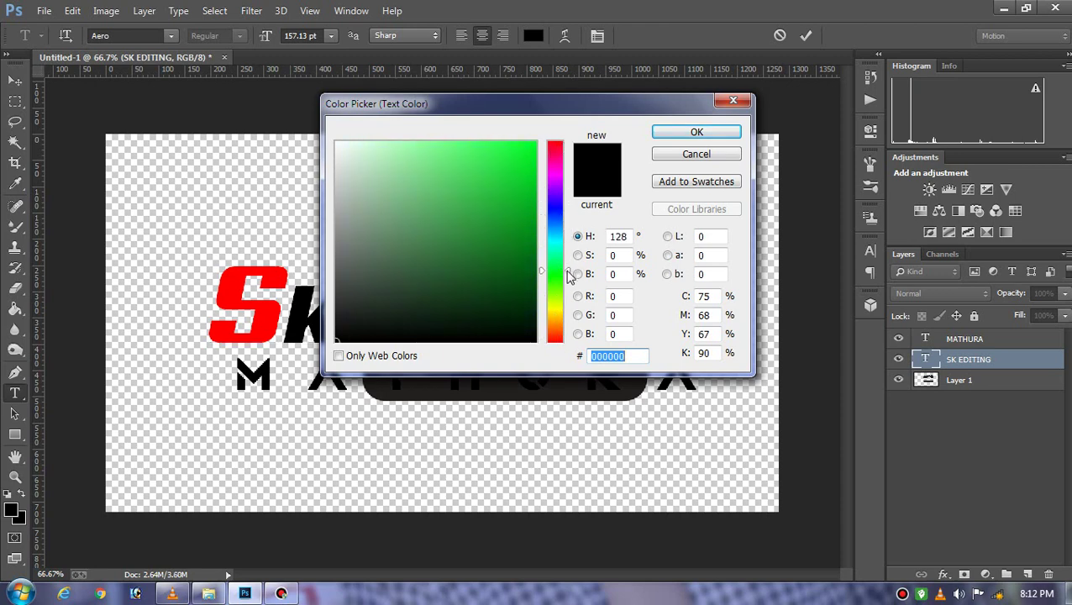
left_click(390, 358)
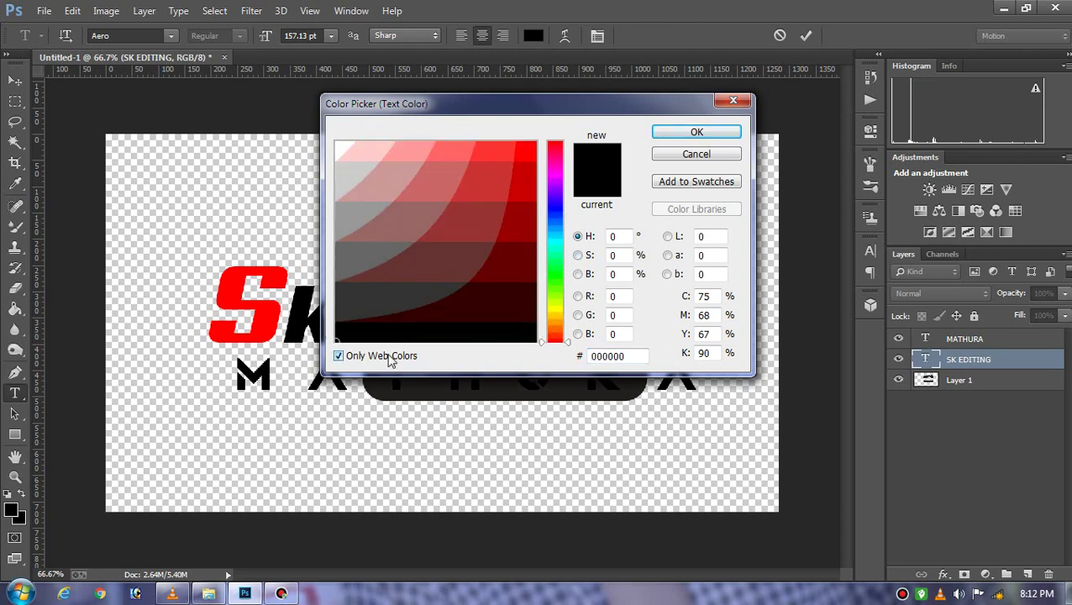
left_click(389, 358)
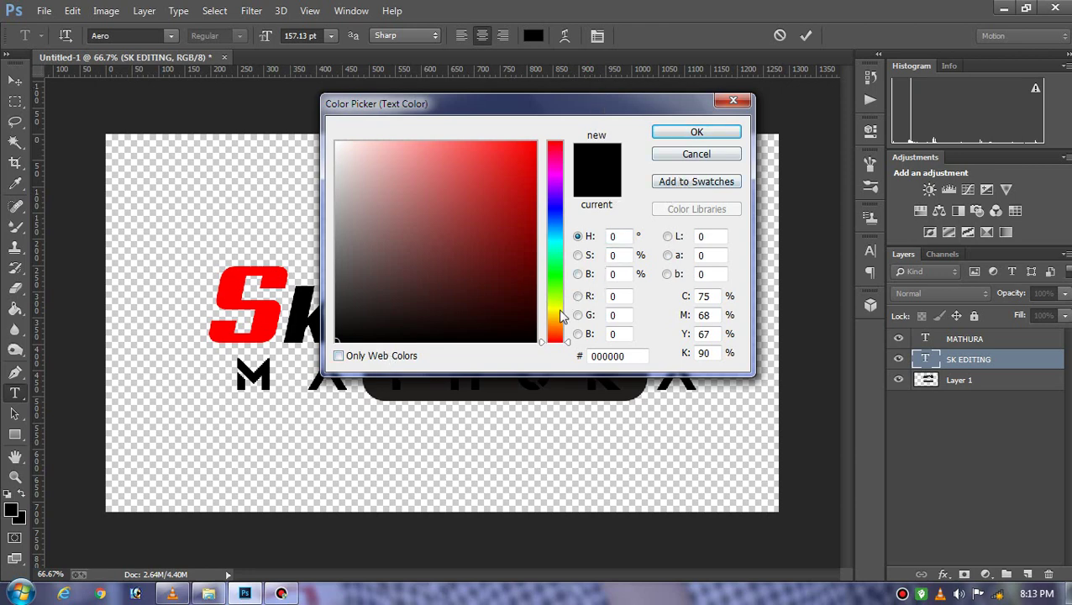
left_click_drag(558, 308, 561, 348)
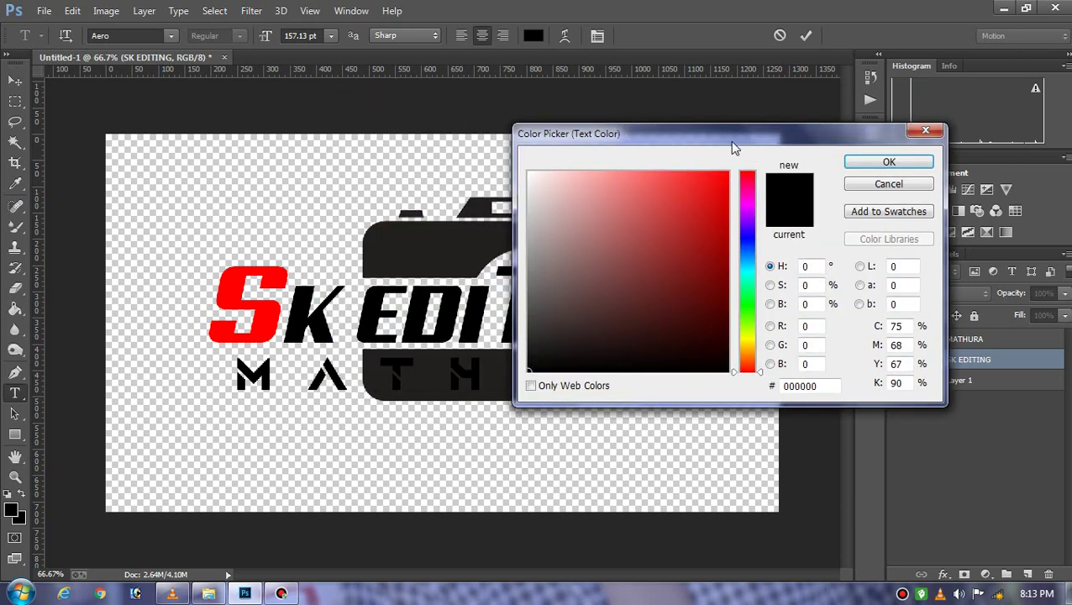
left_click_drag(526, 119, 774, 156)
left_click_drag(804, 342, 808, 361)
left_click(783, 183)
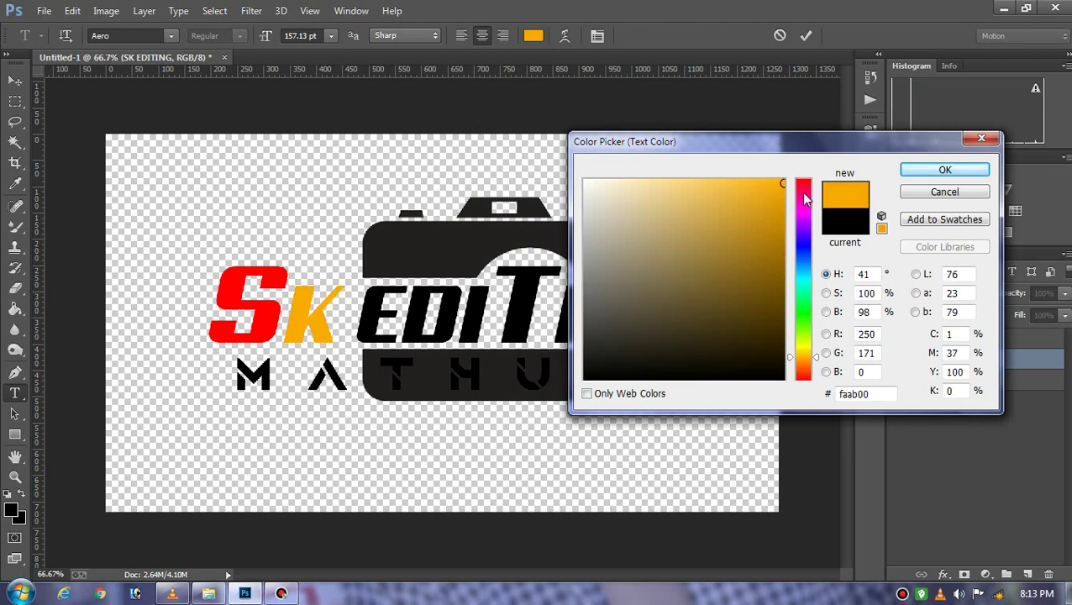
left_click_drag(810, 363, 808, 351)
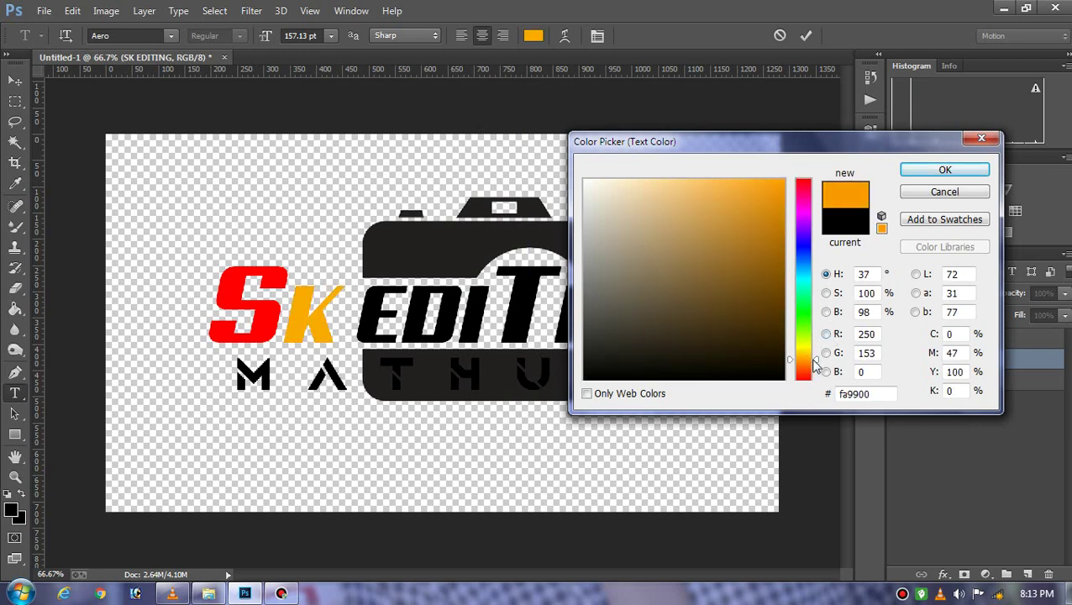
left_click(935, 193)
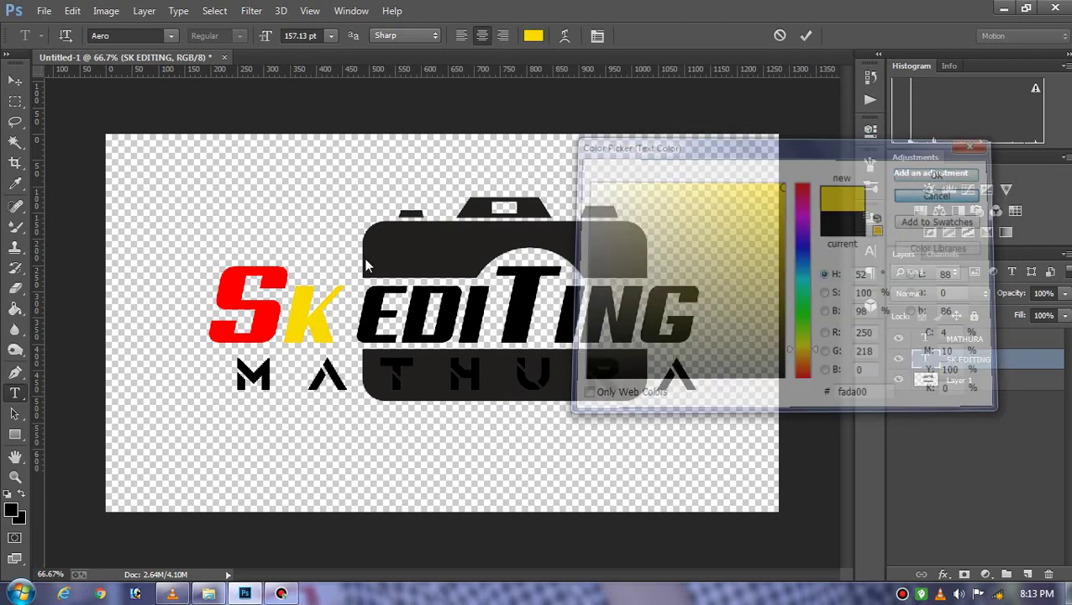
left_click(312, 304)
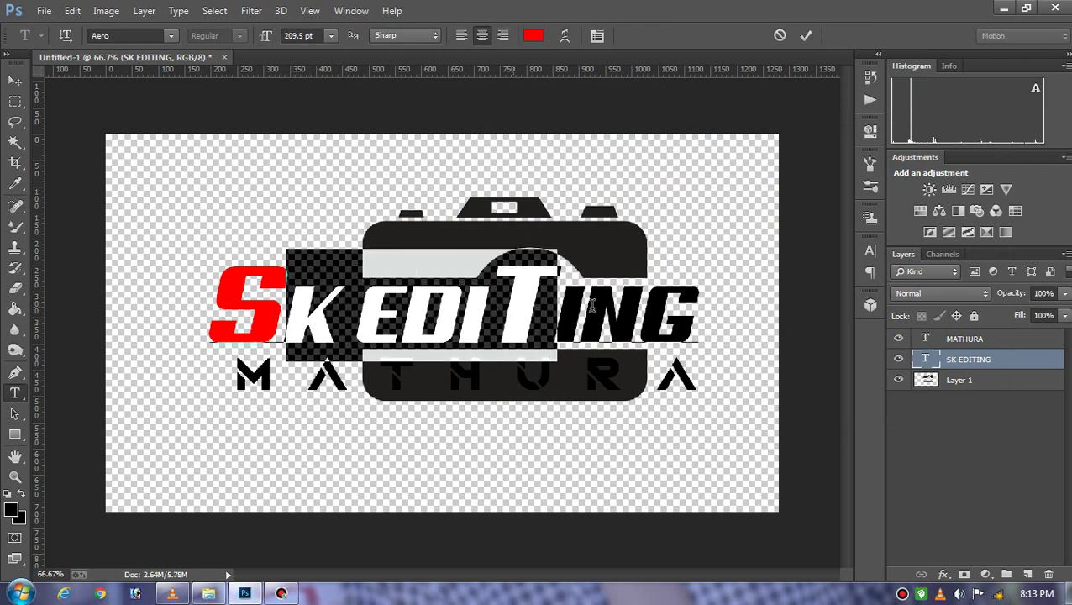
- Colour all the letters after the red S orange (ff7800)
left_click_drag(312, 304, 700, 308)
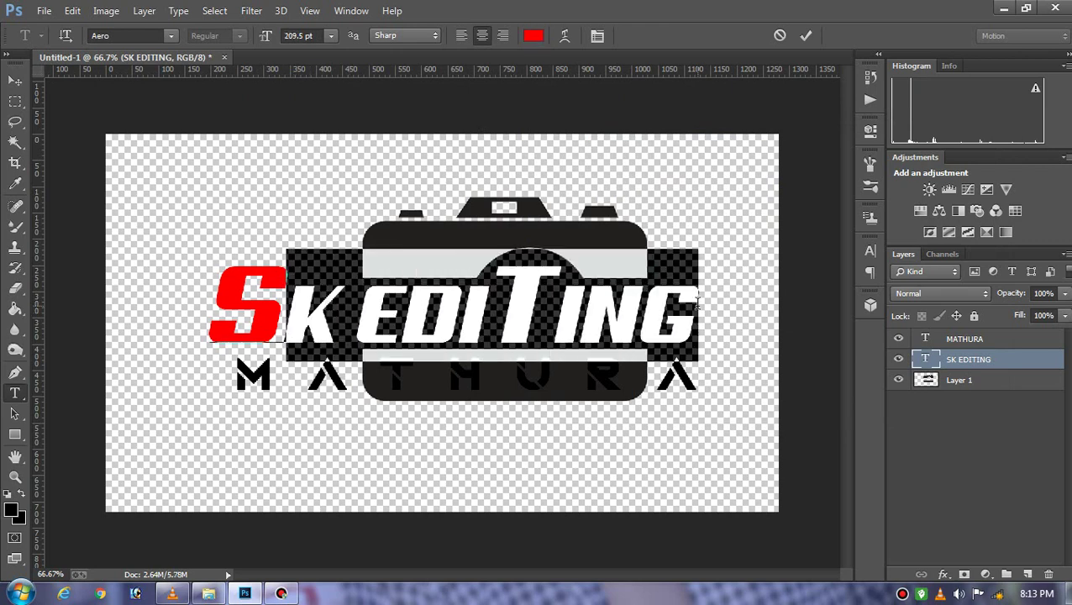
left_click(532, 37)
left_click_drag(808, 353, 806, 363)
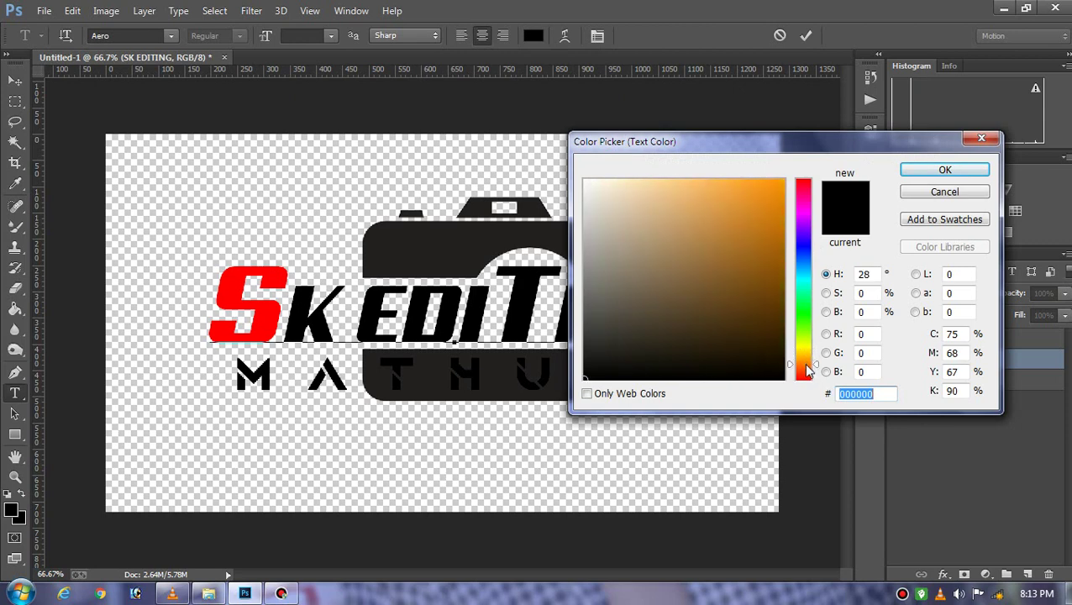
left_click_drag(754, 215, 786, 178)
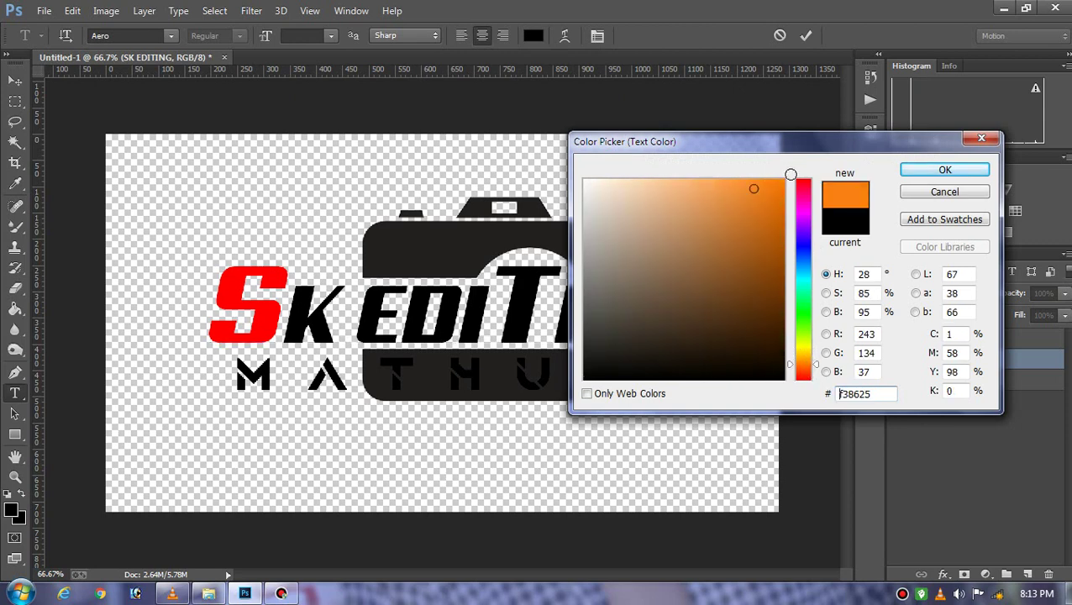
left_click(944, 171)
- Recolour the tall T red (ff0000)
left_click_drag(489, 303, 554, 302)
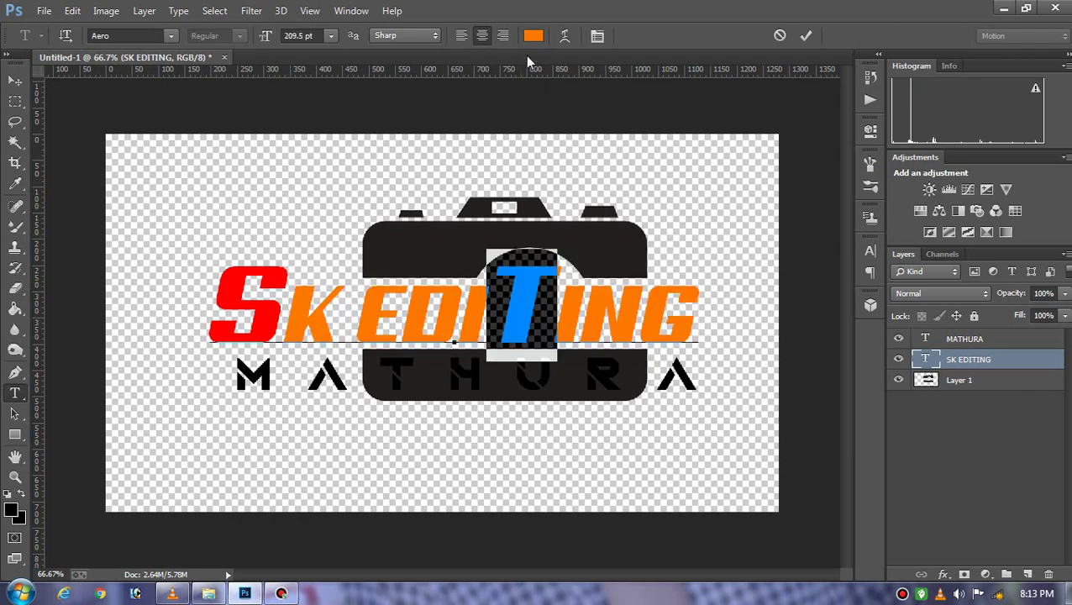
left_click(534, 36)
left_click_drag(799, 200, 797, 155)
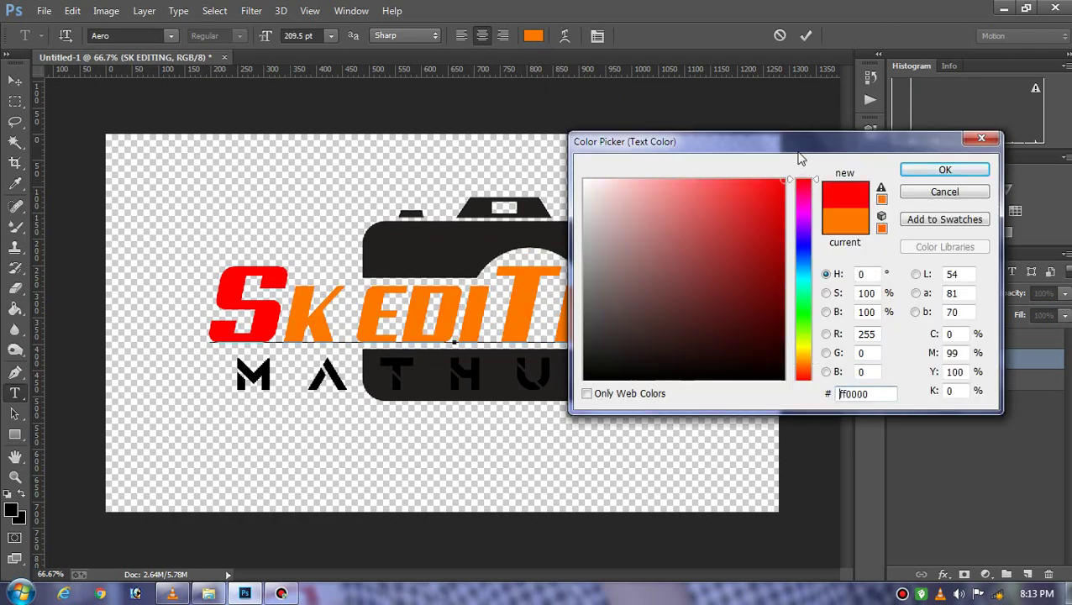
left_click(942, 170)
left_click(511, 311)
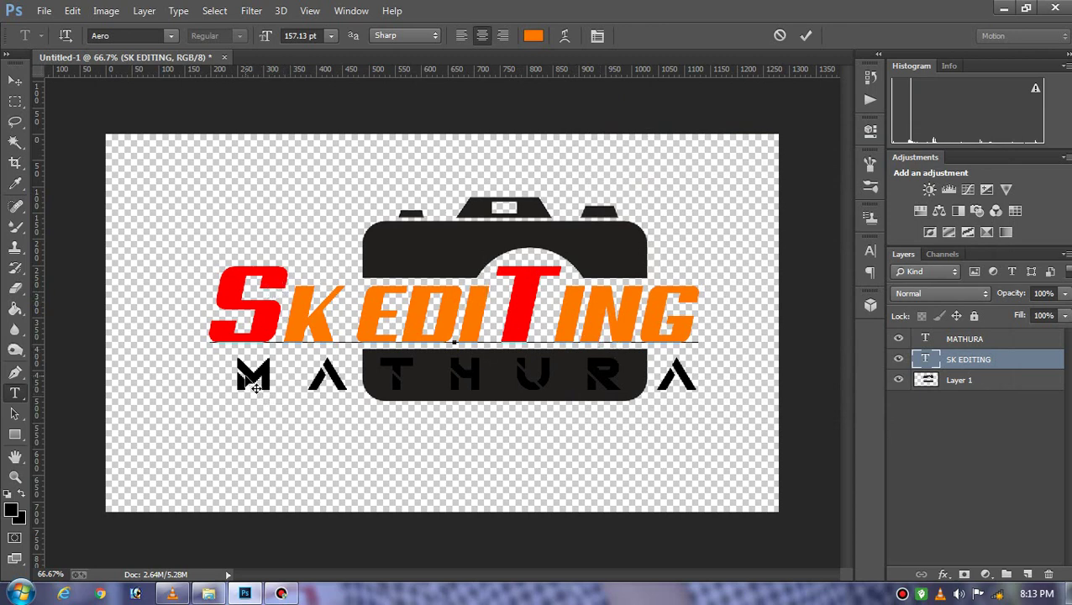
- Whiten the camera shape on Layer 1 with Hue/Saturation lightness +100
left_click(14, 81)
left_click(491, 234)
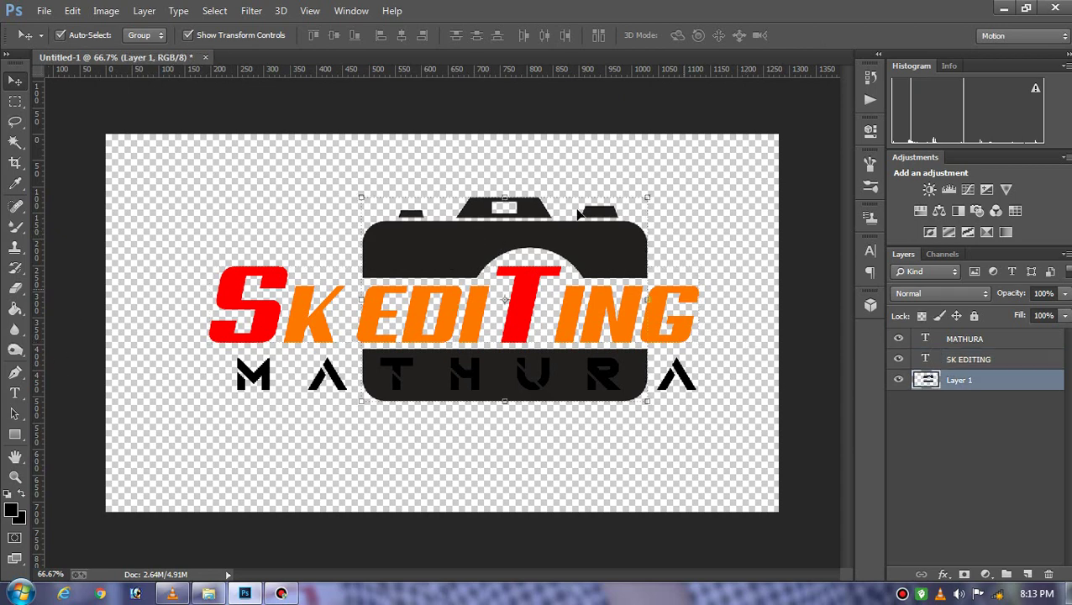
left_click(106, 10)
mouse_move(130, 50)
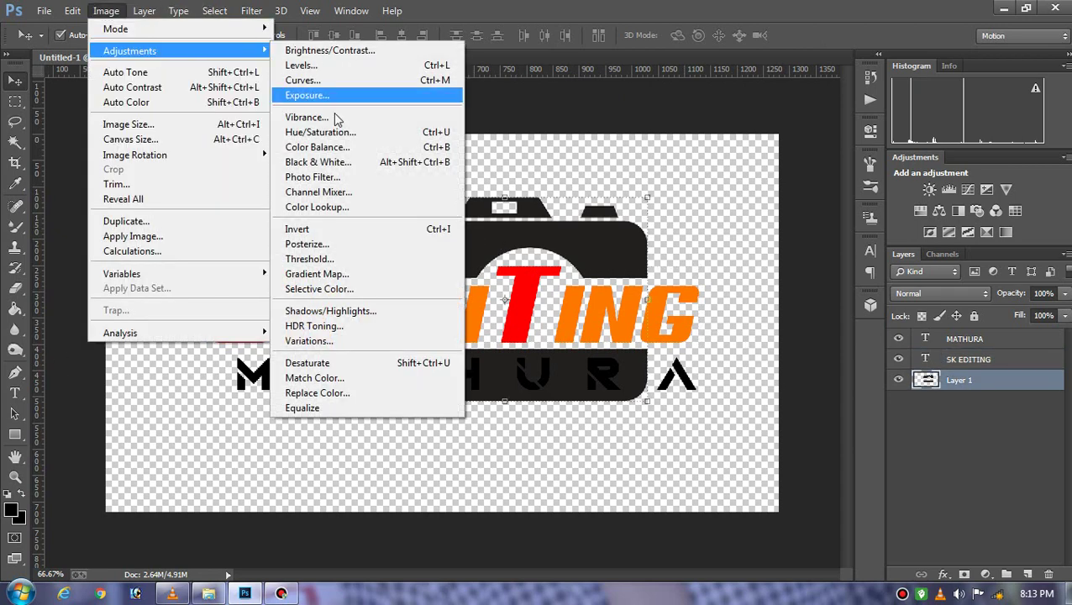
left_click(348, 133)
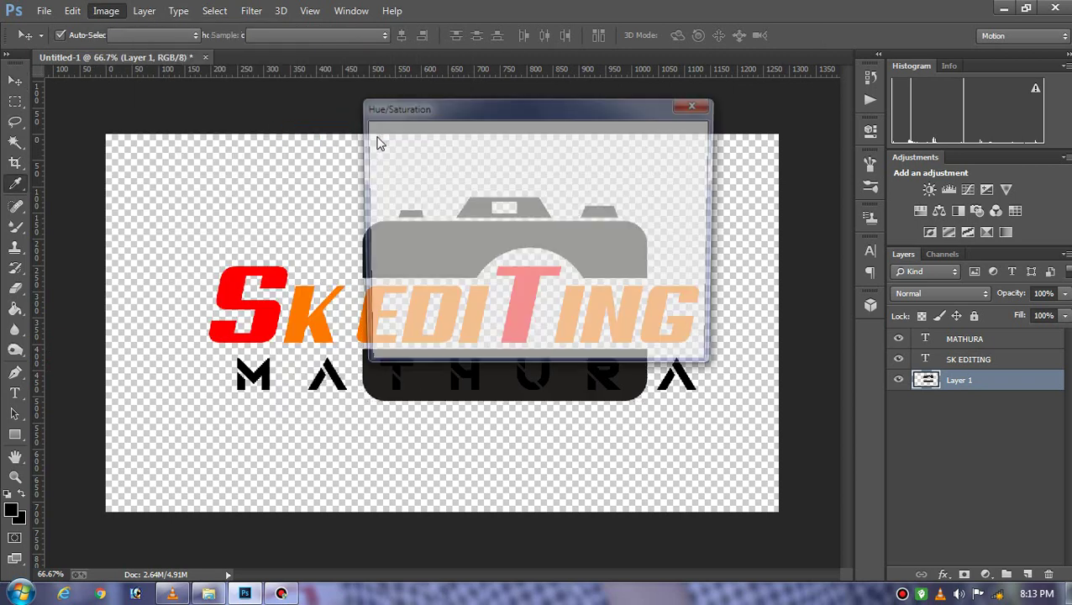
left_click(523, 287)
left_click_drag(571, 294, 655, 257)
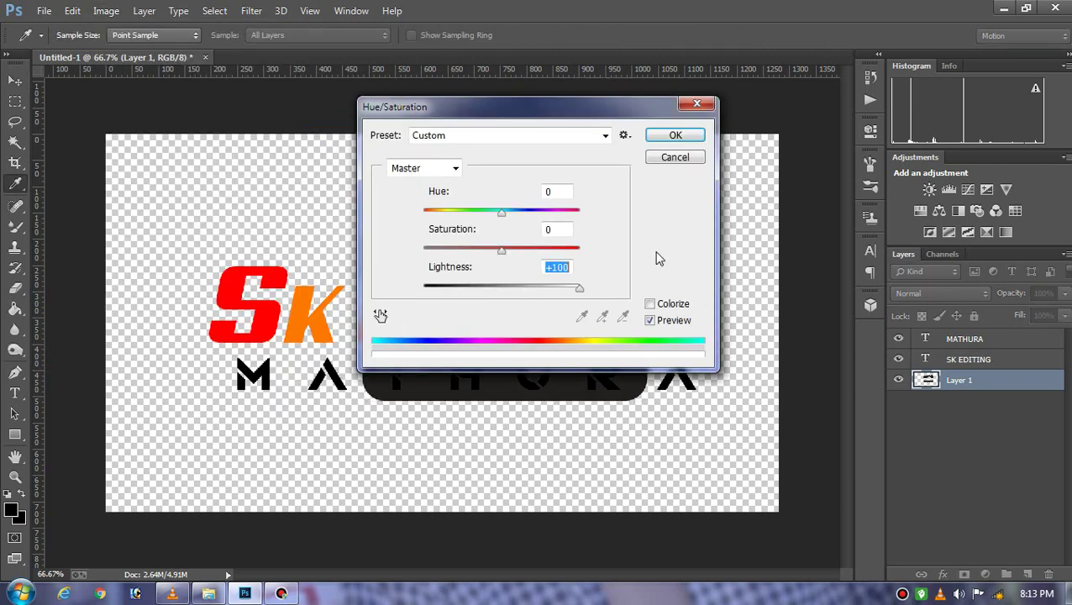
left_click_drag(555, 124, 208, 147)
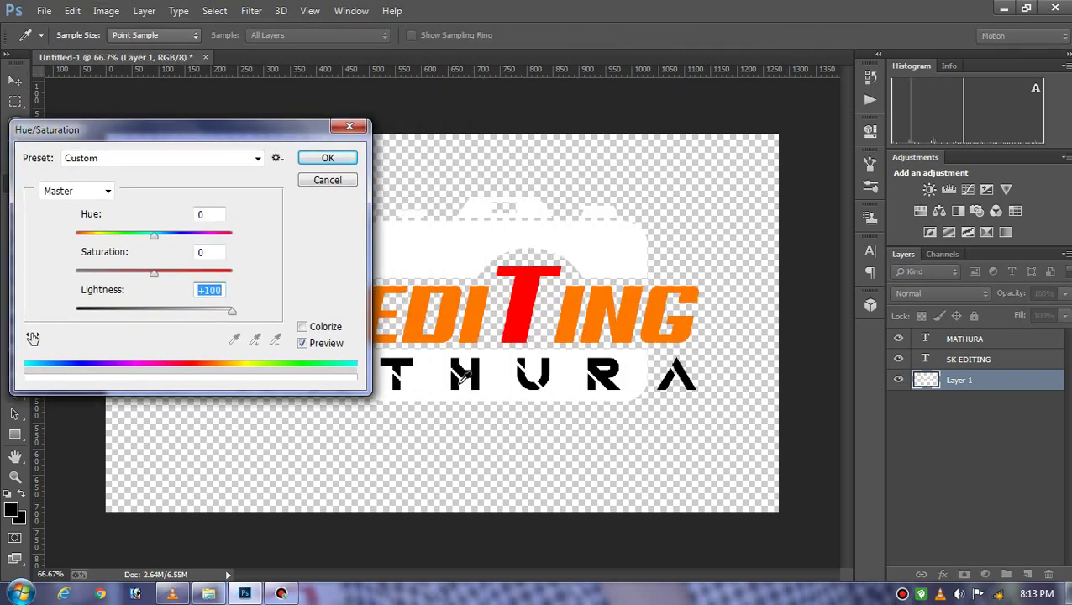
left_click(327, 158)
- Colour the opening letters of MATHURA white
key("v")
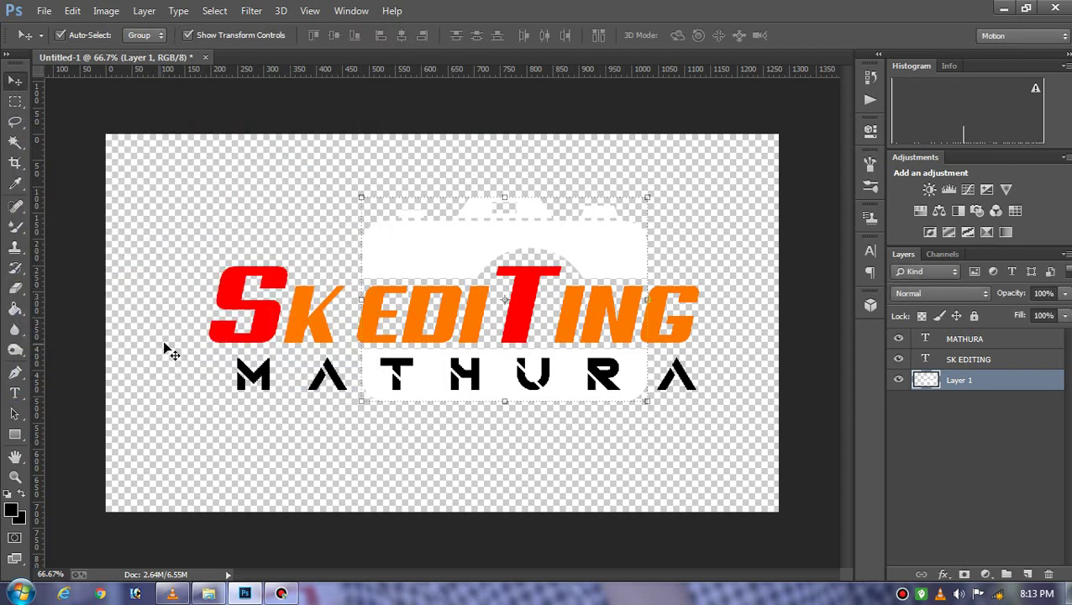
left_click(14, 392)
left_click_drag(236, 374, 306, 383)
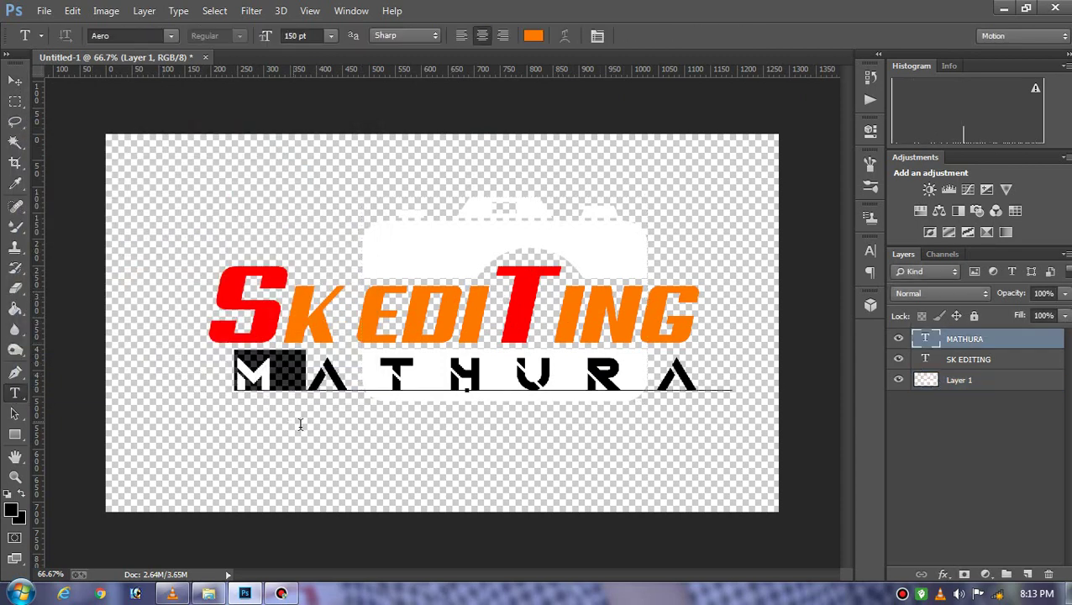
mouse_move(300, 424)
left_mouse_down()
mouse_move(626, 504)
mouse_move(344, 397)
mouse_move(344, 380)
left_mouse_up()
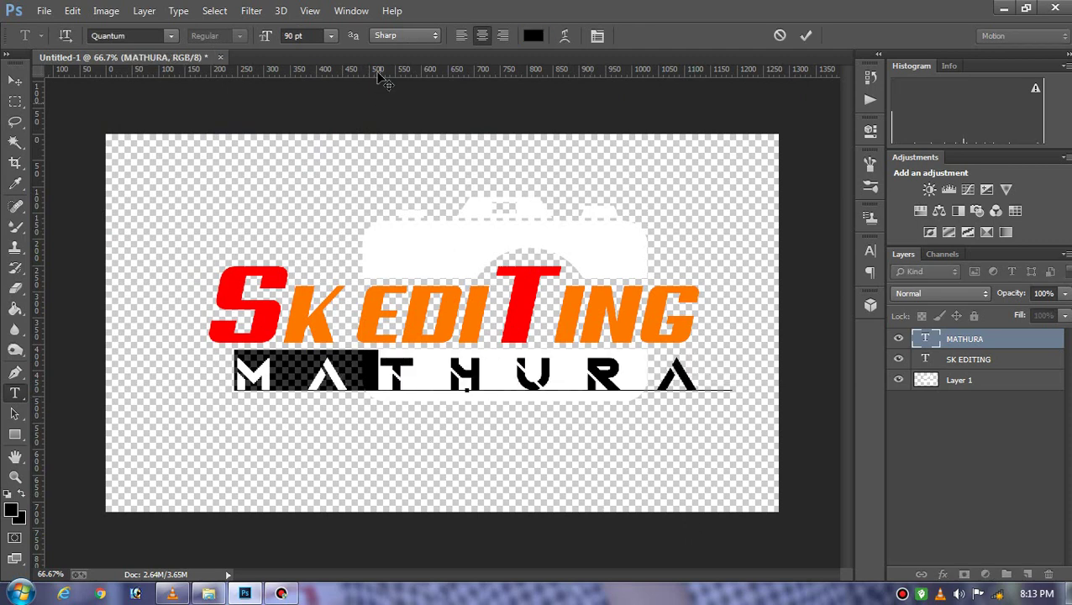
left_click(534, 35)
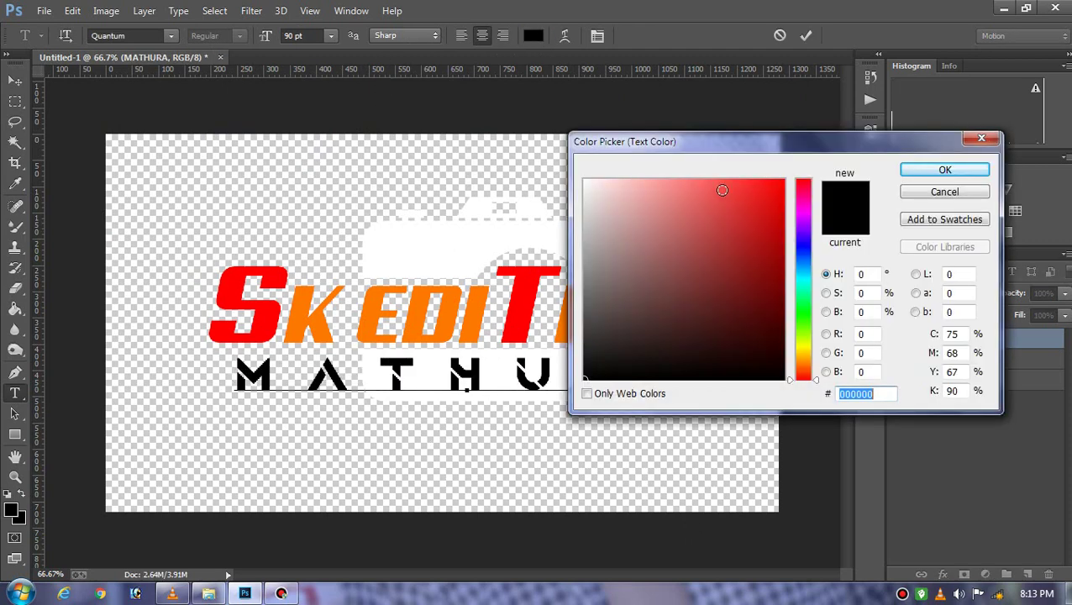
left_click_drag(677, 217, 585, 180)
left_click(944, 169)
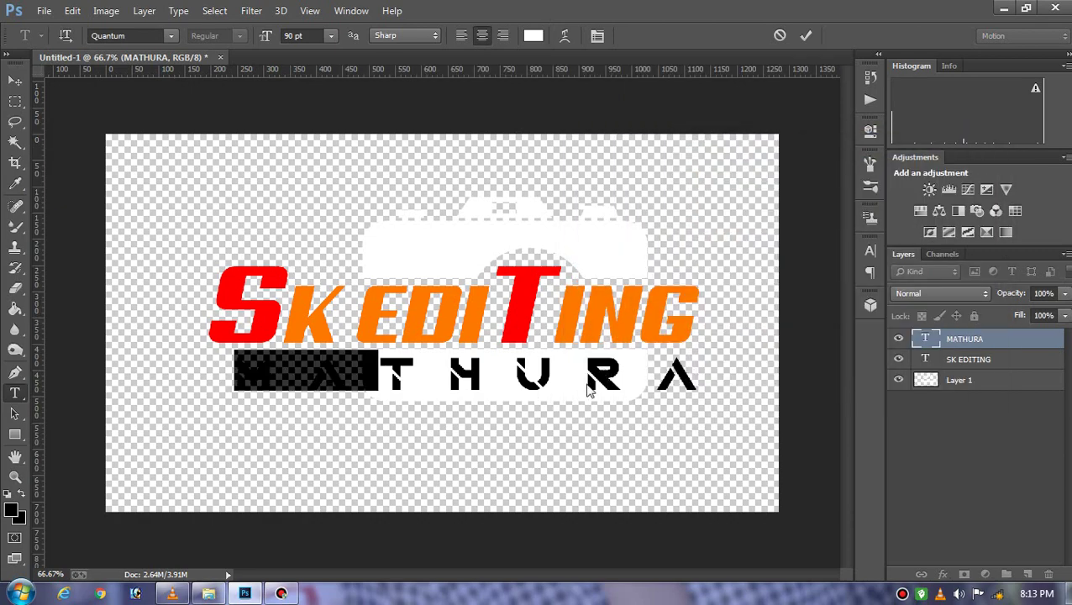
- Make the final A of MATHURA white and commit the text
left_click(656, 374)
double_click(691, 383)
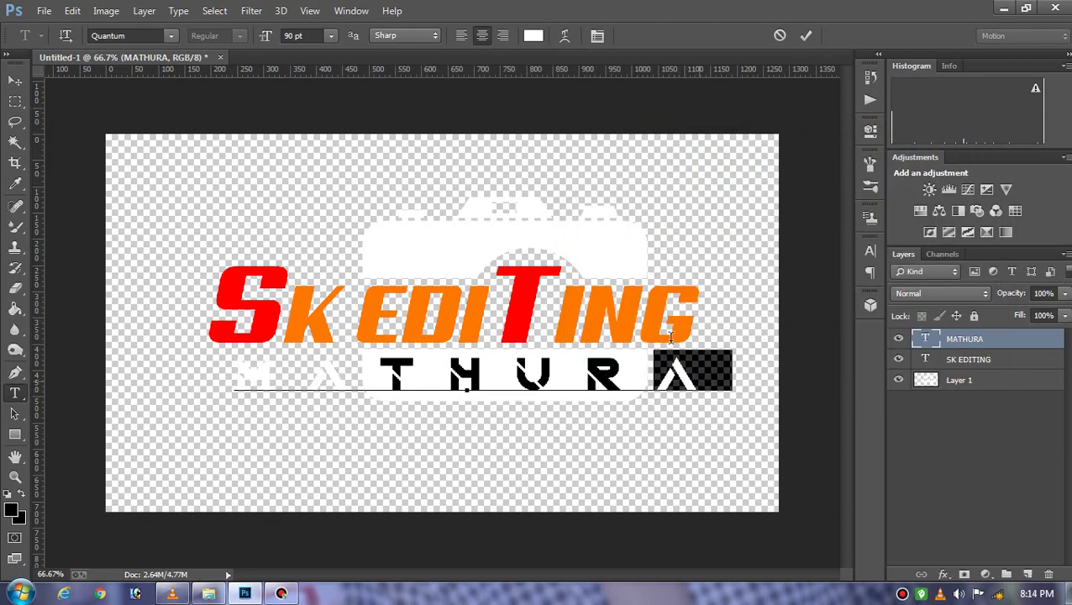
left_click(532, 35)
left_click_drag(646, 187, 586, 180)
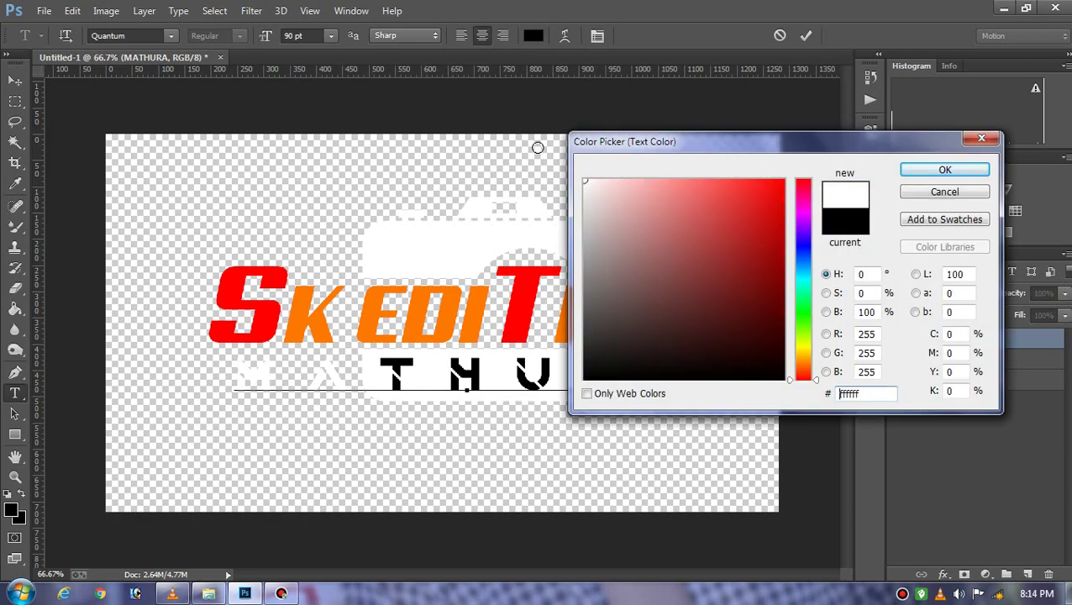
left_click(944, 169)
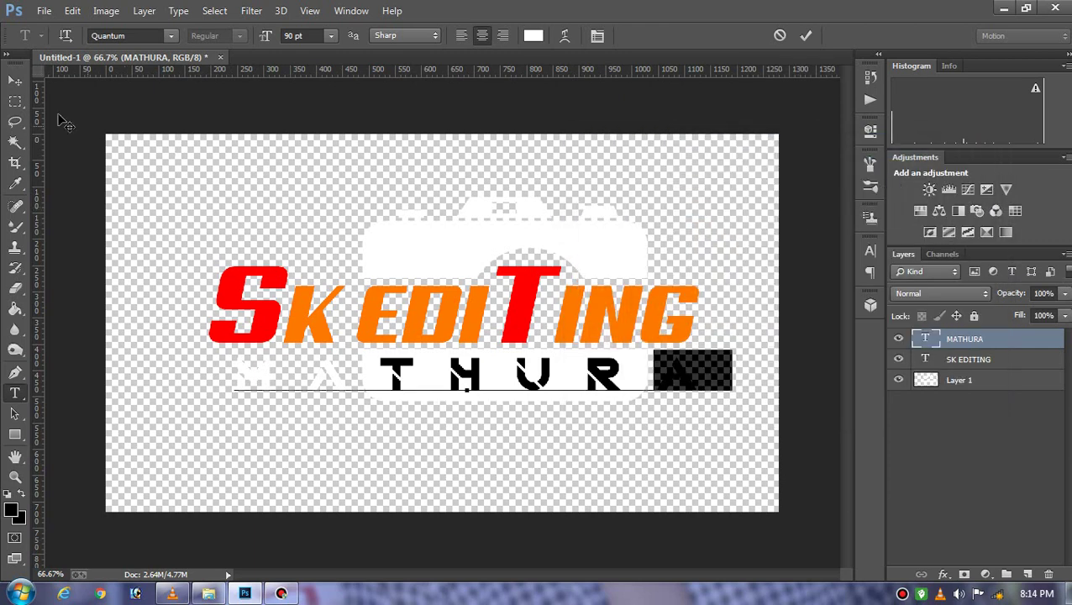
left_click(16, 82)
left_click(651, 205)
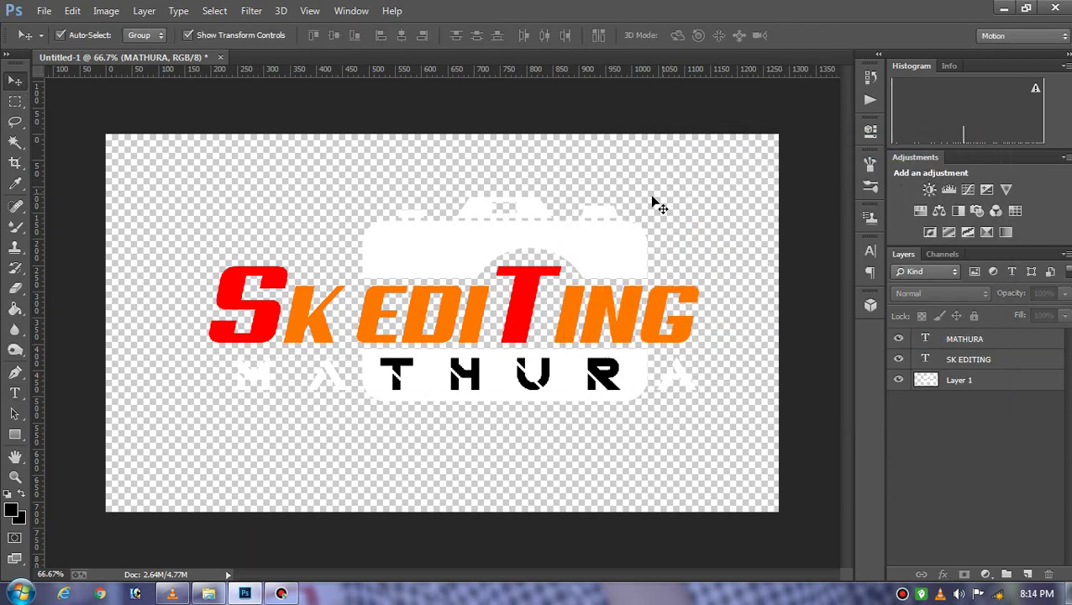
- Zoom out to 50% and toggle each layer's visibility to compare the logo
key("ctrl+minus")
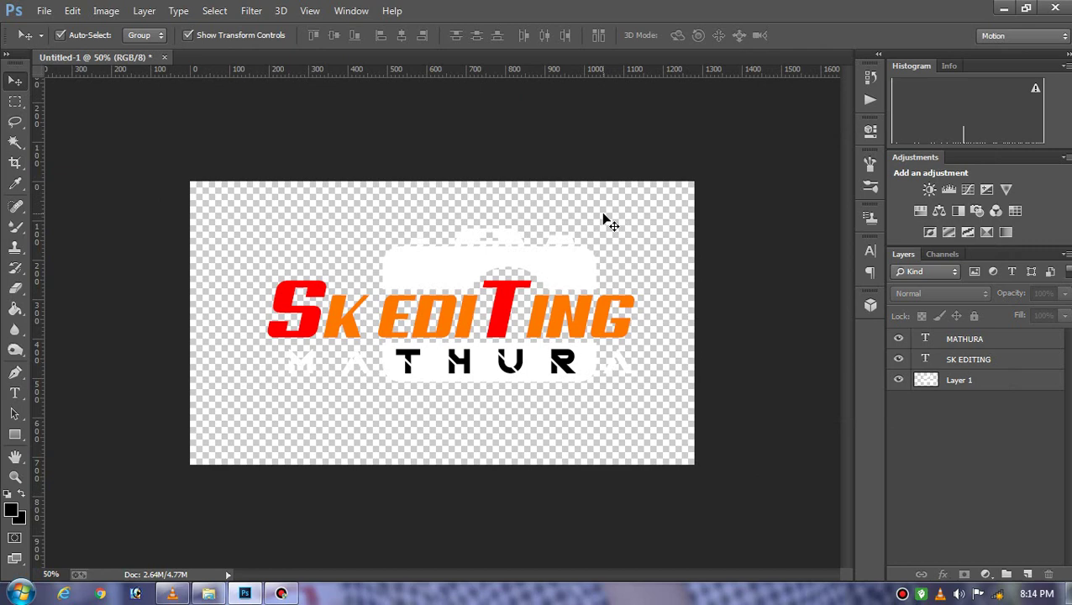
key("ctrl+minus")
key("ctrl+minus")
key("ctrl+plus")
key("ctrl+plus")
key("ctrl+plus")
key("ctrl+minus")
left_click(899, 380)
left_click(899, 381)
left_click(898, 359)
left_click(898, 359)
left_click(898, 340)
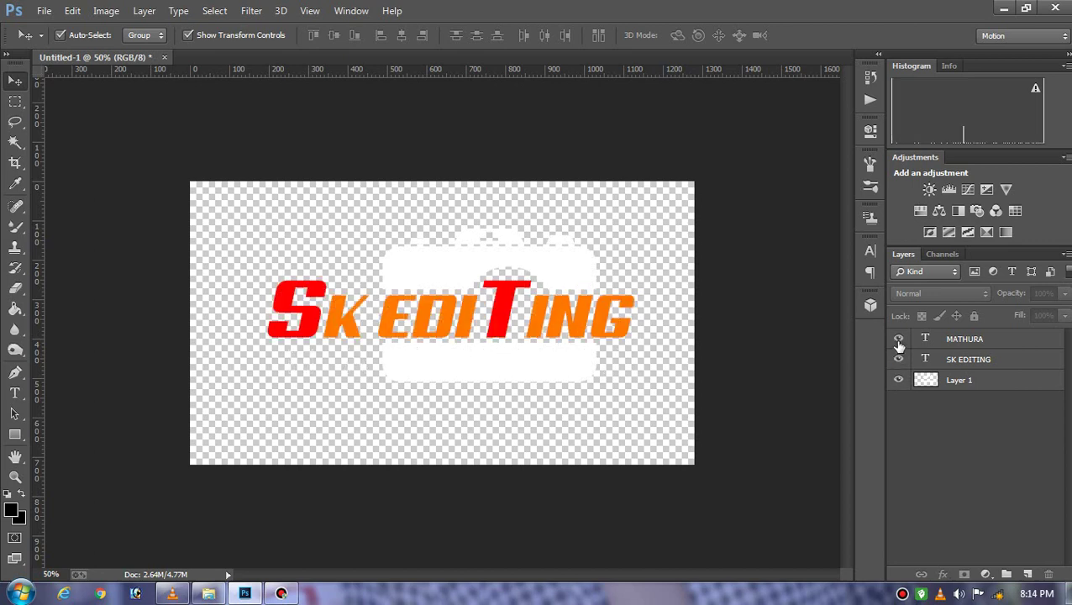
left_click(898, 341)
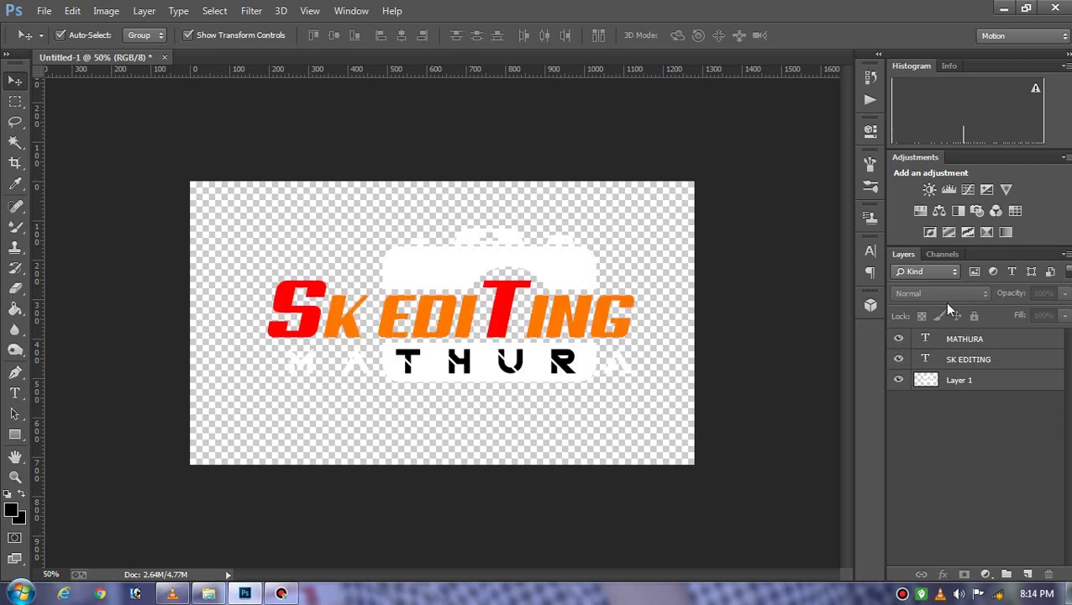
- Select the SK EDITING layer and bring up its layer options
left_click(979, 344)
left_click(984, 366)
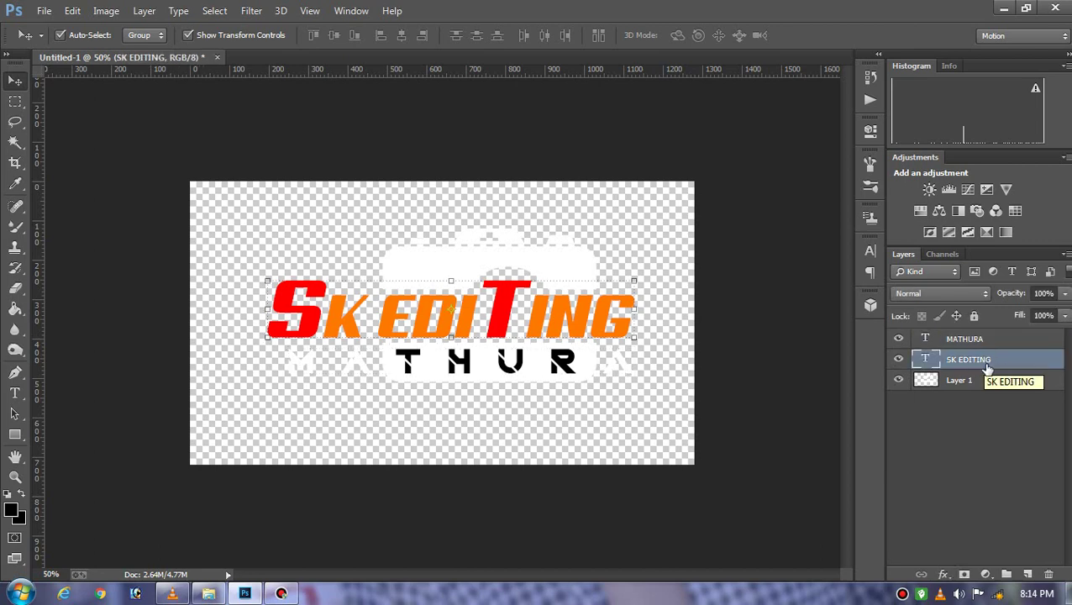
right_click(983, 364)
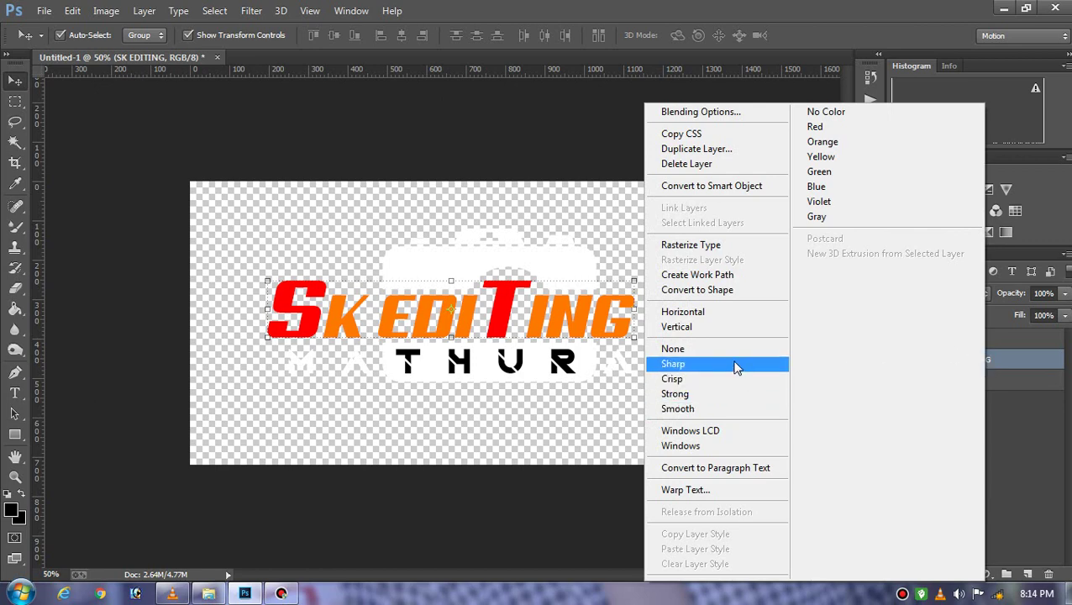
- Select the MATHURA layer and open and close its layer options menu
left_click(1023, 341)
right_click(1008, 341)
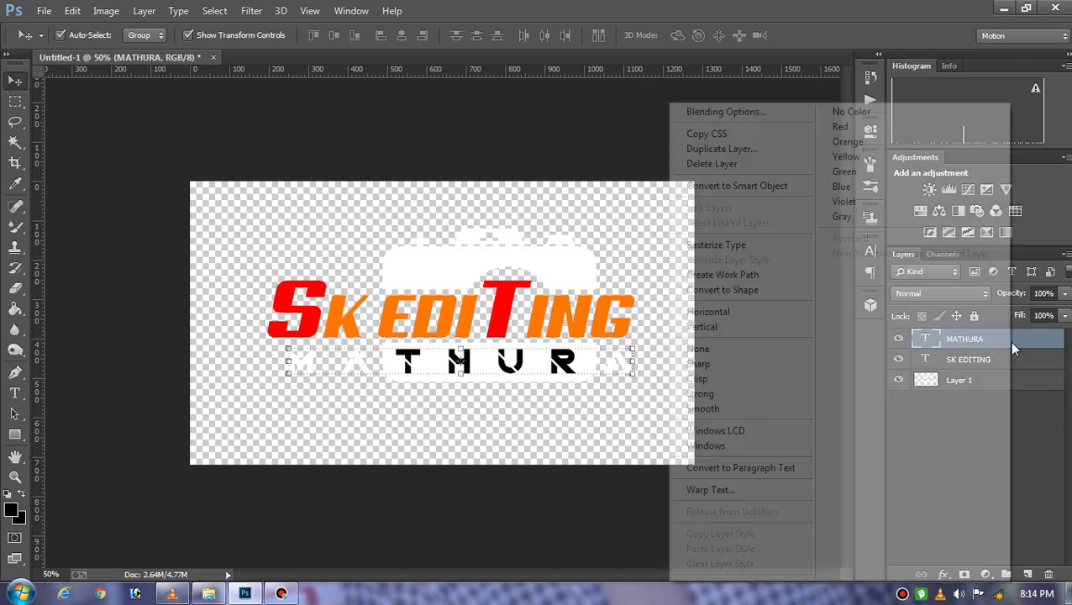
left_click(777, 184)
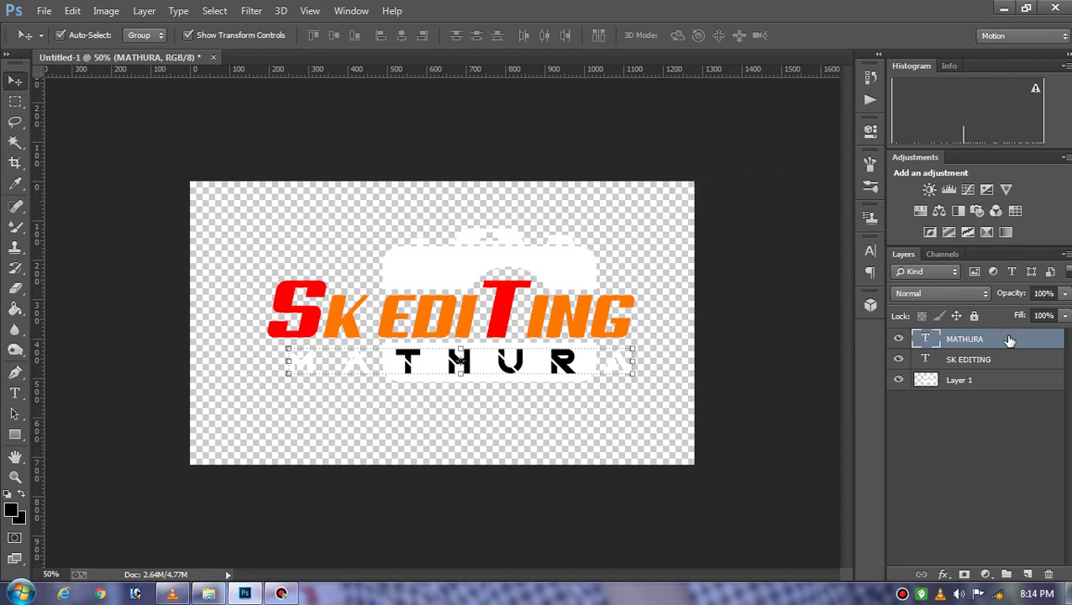
right_click(1011, 340)
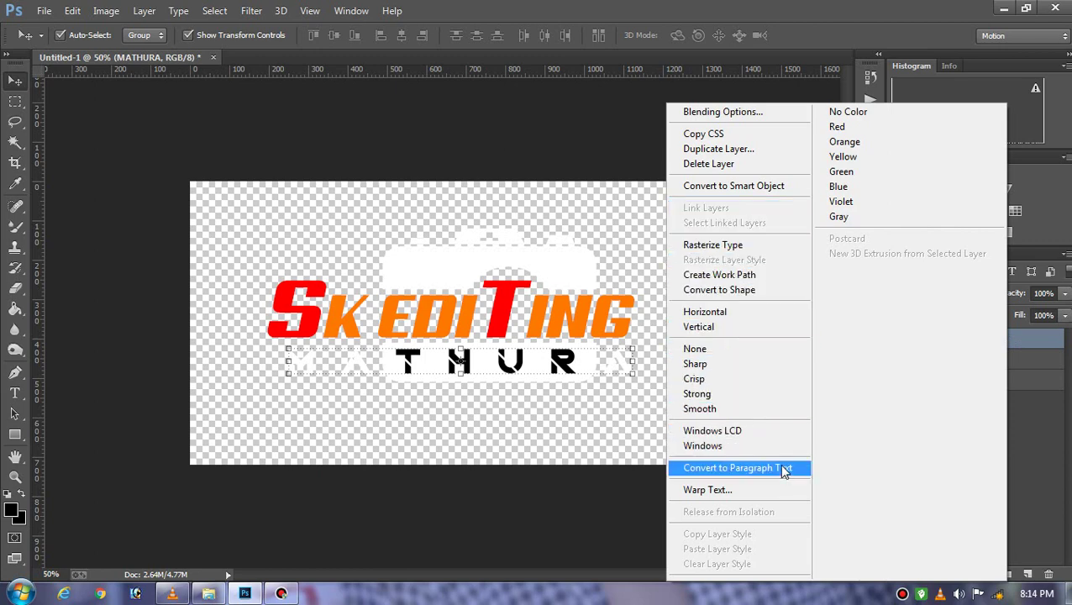
left_click(1045, 407)
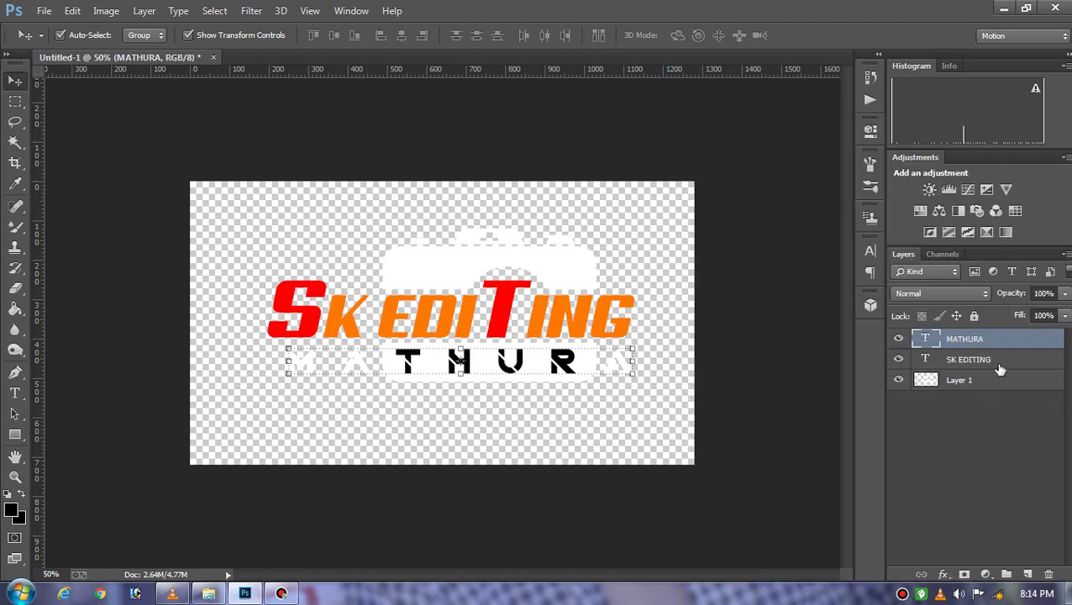
- Merge SK EDITING, then MATHURA, down into Layer 1 with Ctrl+E
left_click(986, 359)
key("ctrl+e")
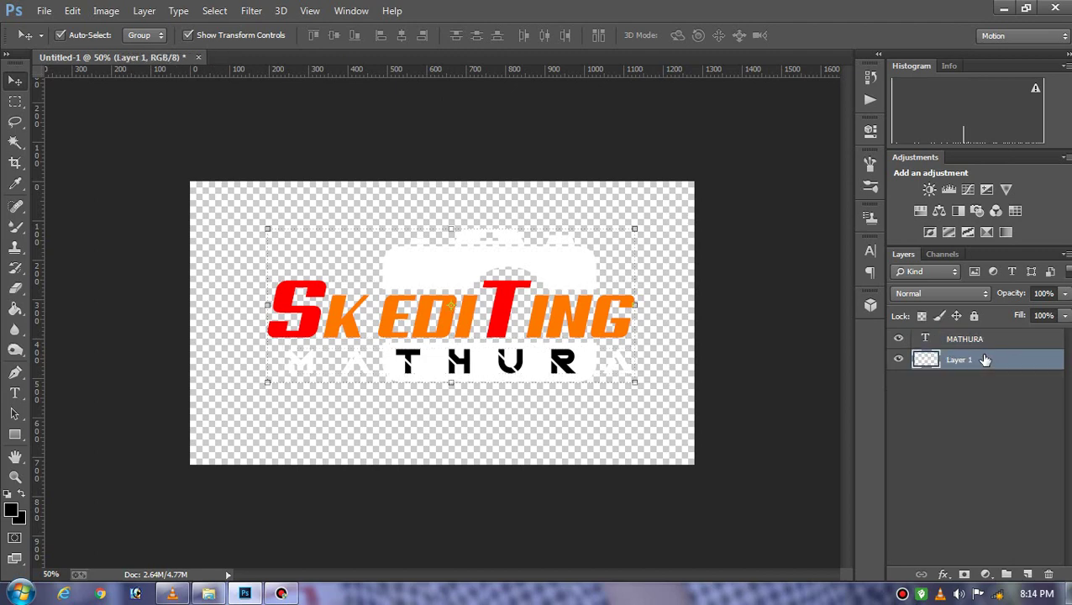
left_click(974, 341)
key("ctrl+e")
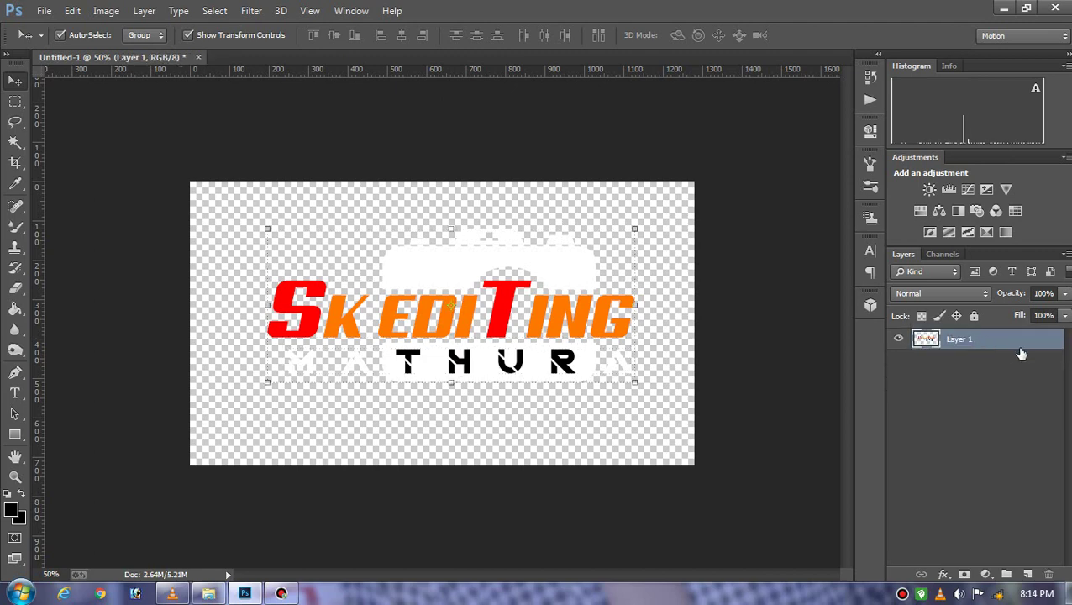
- Launch Notepad, type 'Use Ctrl+e to merge Down', and minimise it
left_click(20, 593)
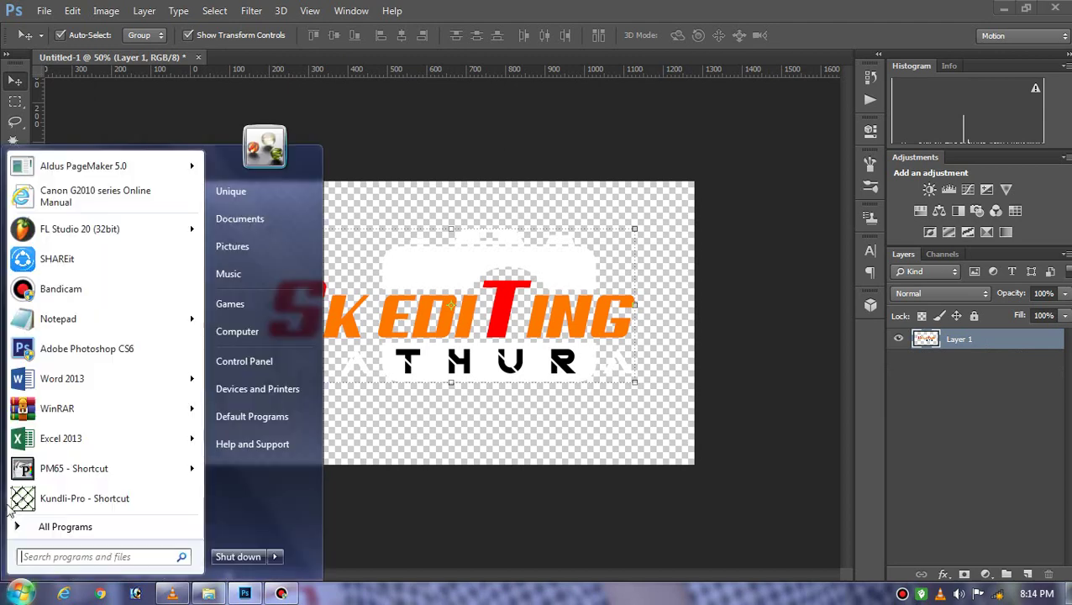
left_click(58, 320)
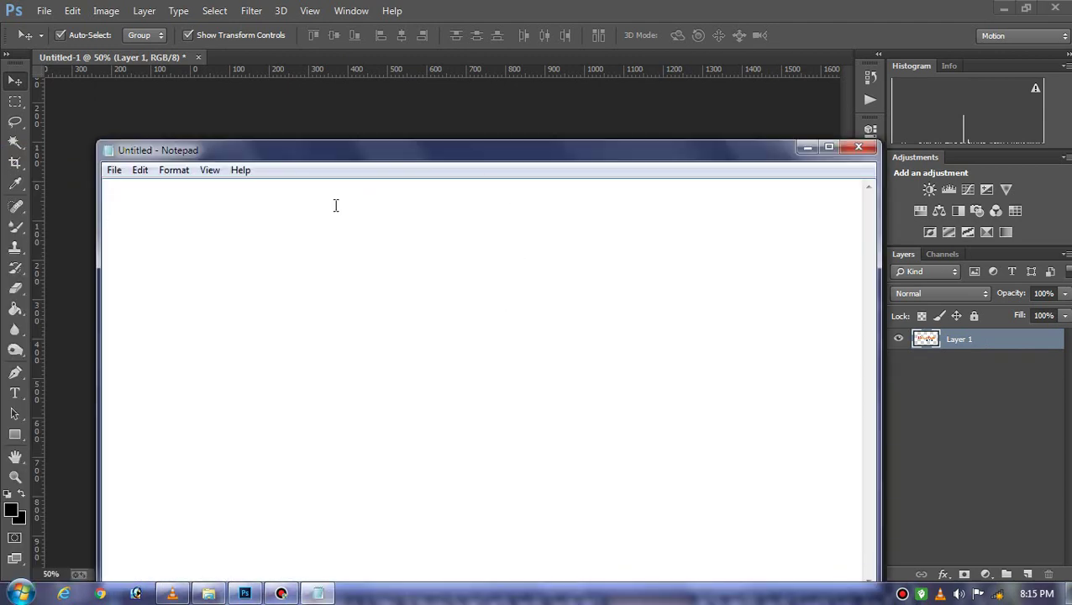
type("Use")
type(" Ctrl=")
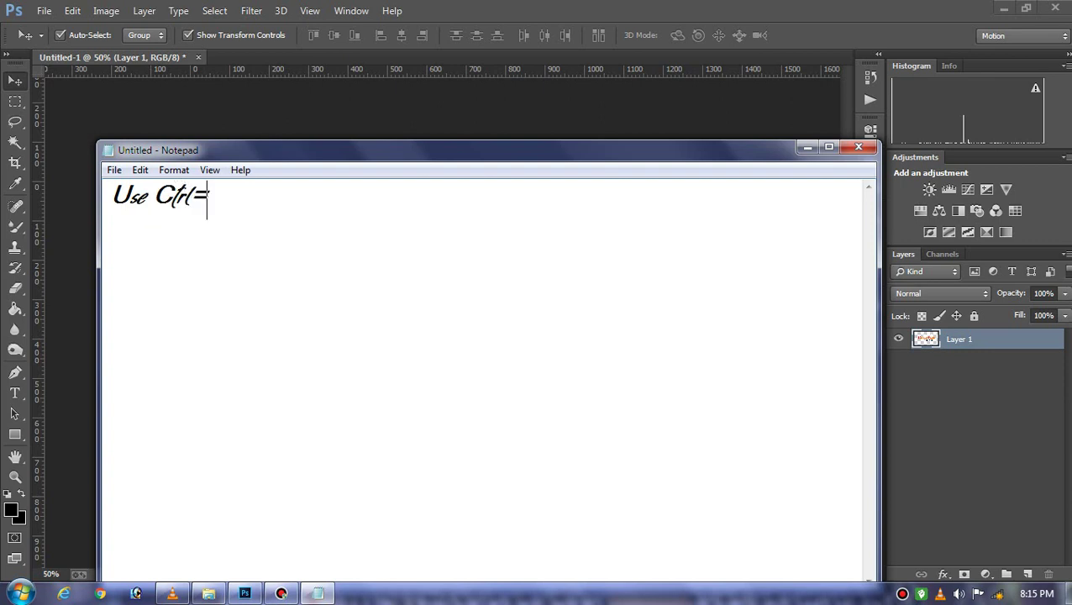
key("BackSpace")
type("+e")
type(" t")
type("o merge ")
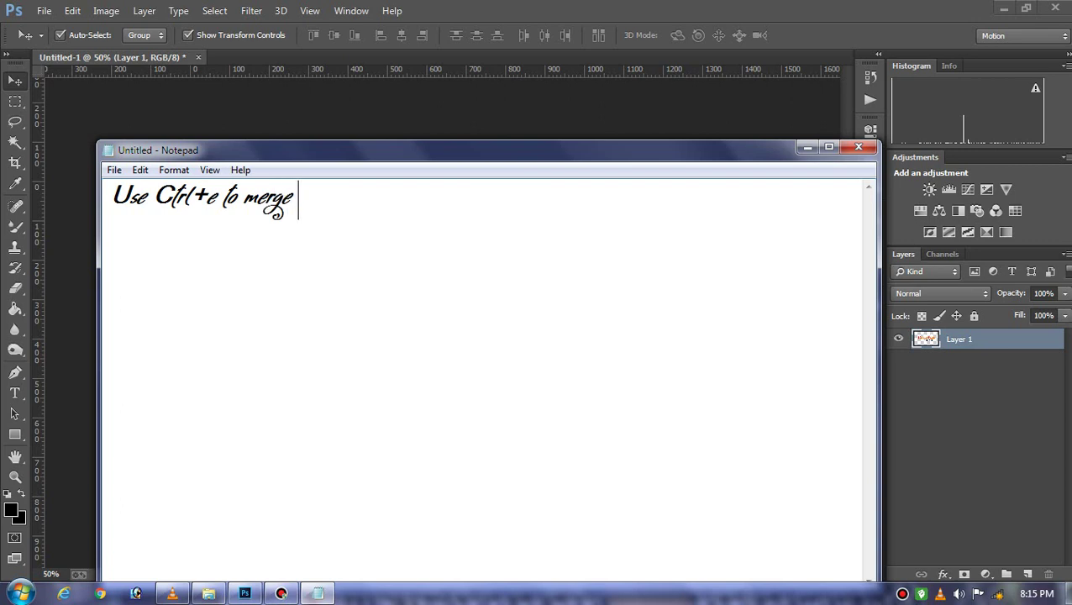
type("Down")
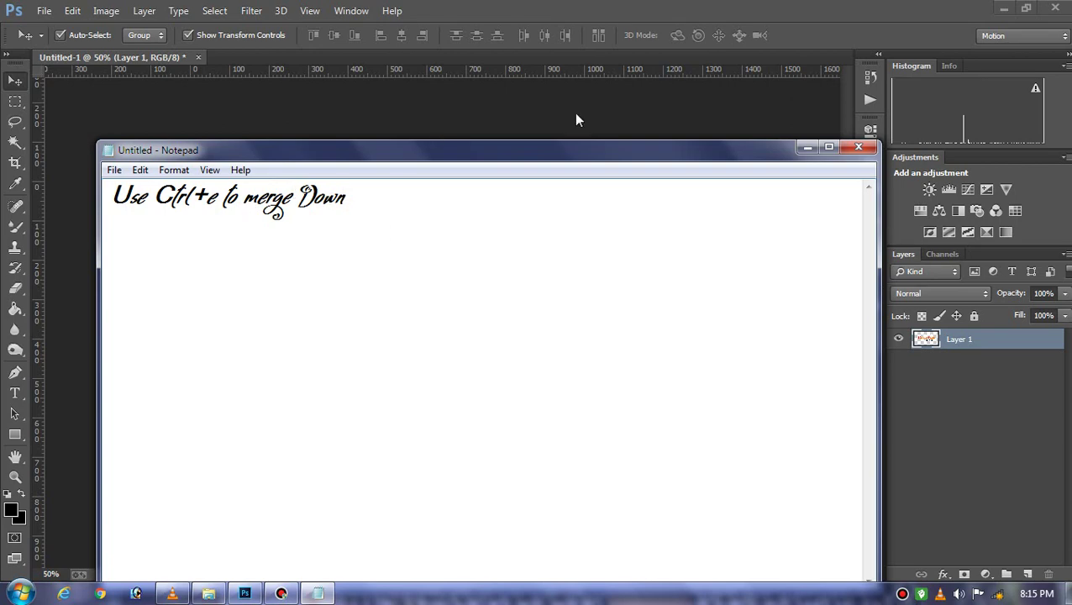
left_click(813, 148)
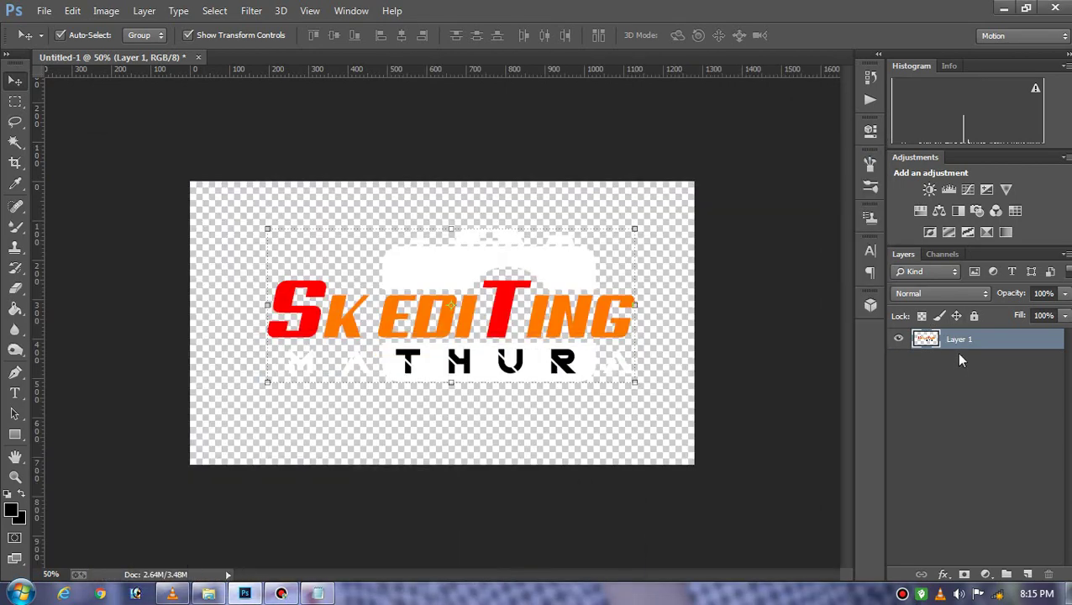
- Save the single-layer logo as Untitled-1.psd and close its document
key("ctrl+z")
key("ctrl+z")
key("ctrl+z")
key("ctrl+z")
left_click(44, 11)
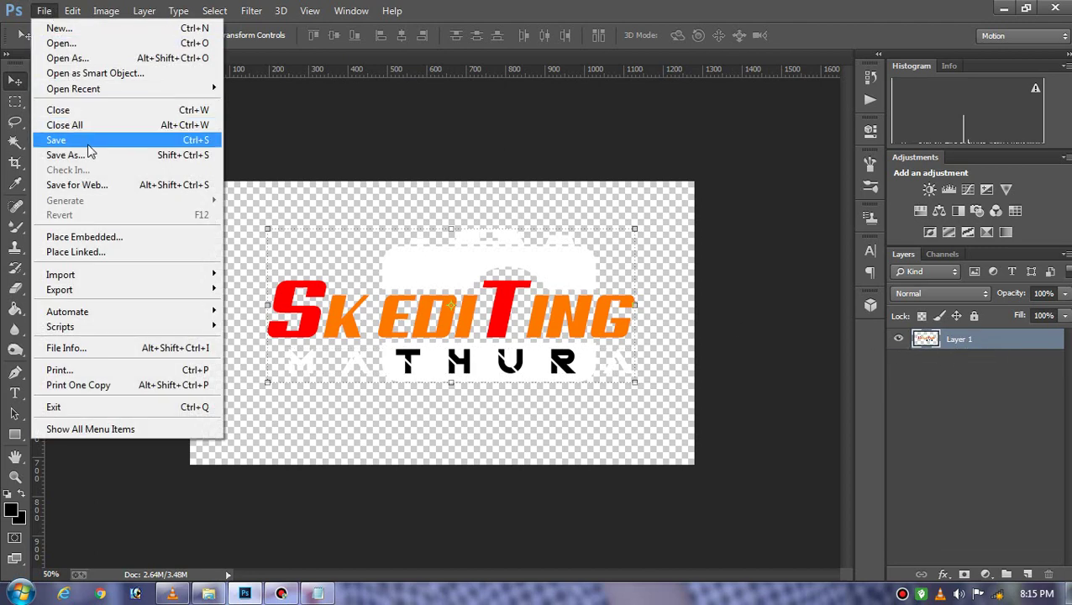
left_click(64, 155)
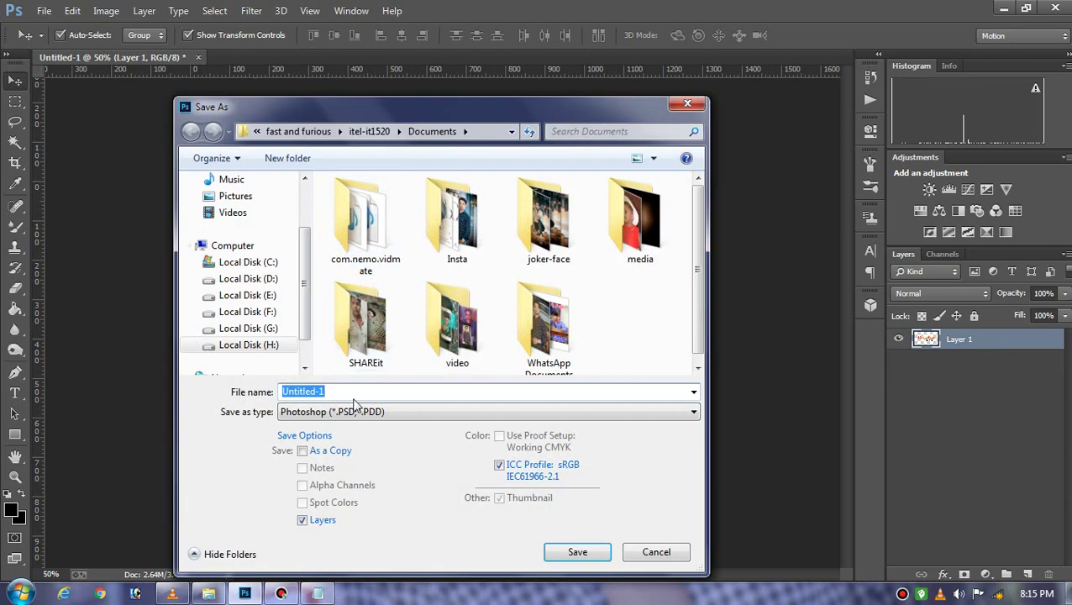
scroll(600, 335, "down", 1)
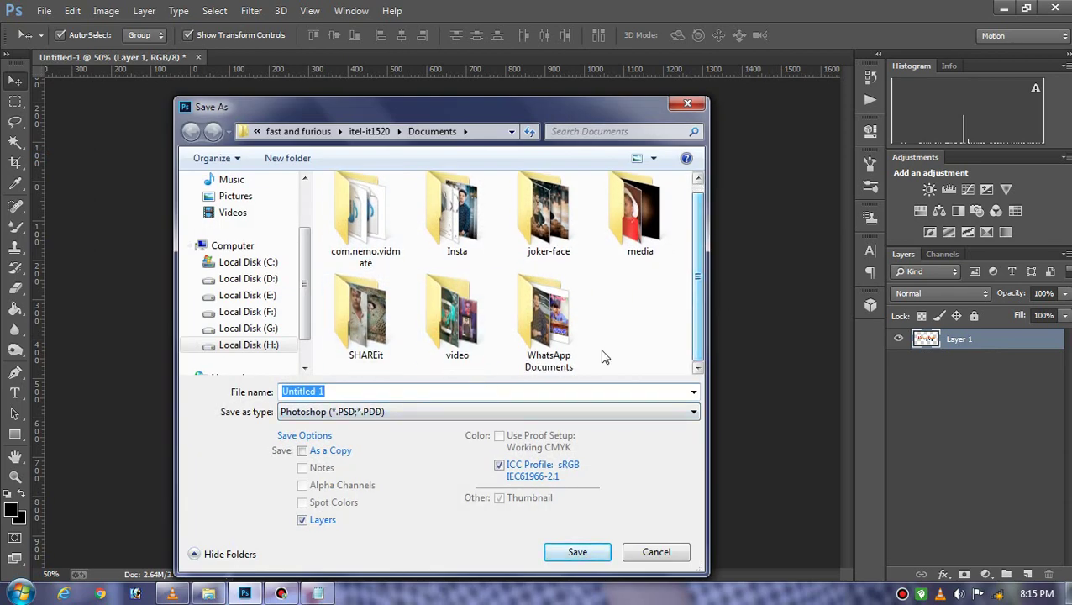
left_click(379, 391)
left_click(576, 552)
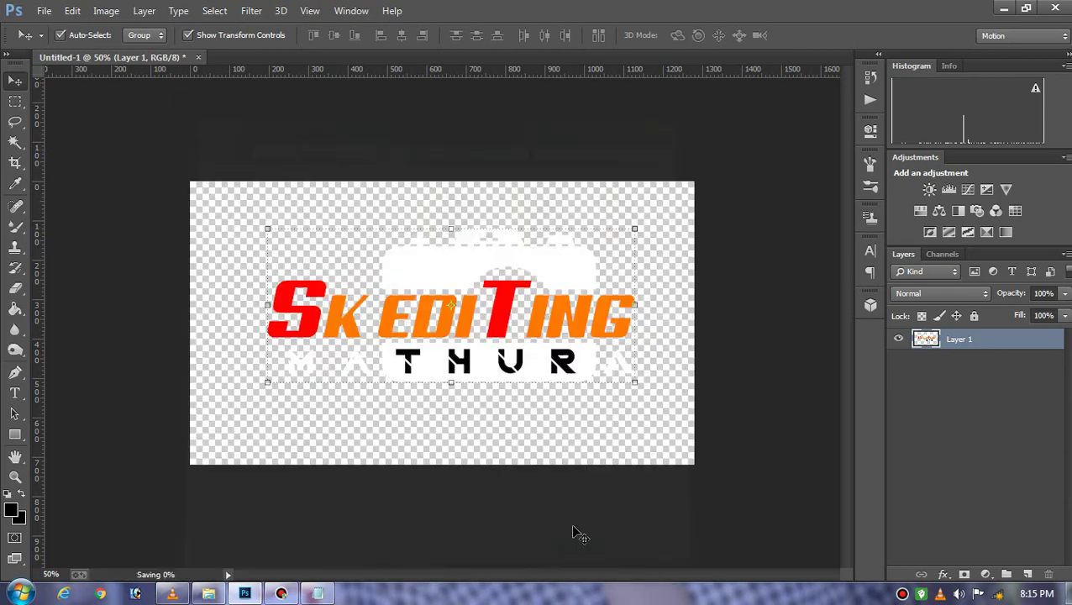
left_click(213, 56)
left_click(43, 10)
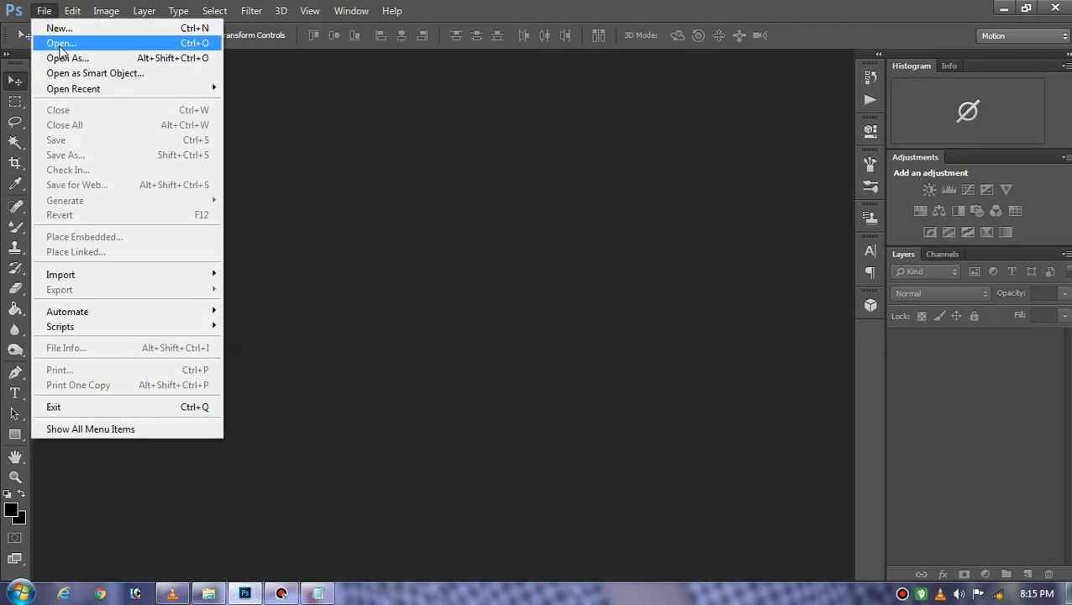
- Open '3d glass window logo mockup.psd' from Downloads > 3d glass window logo mockup > 3d glass window logo mockup
left_click(59, 46)
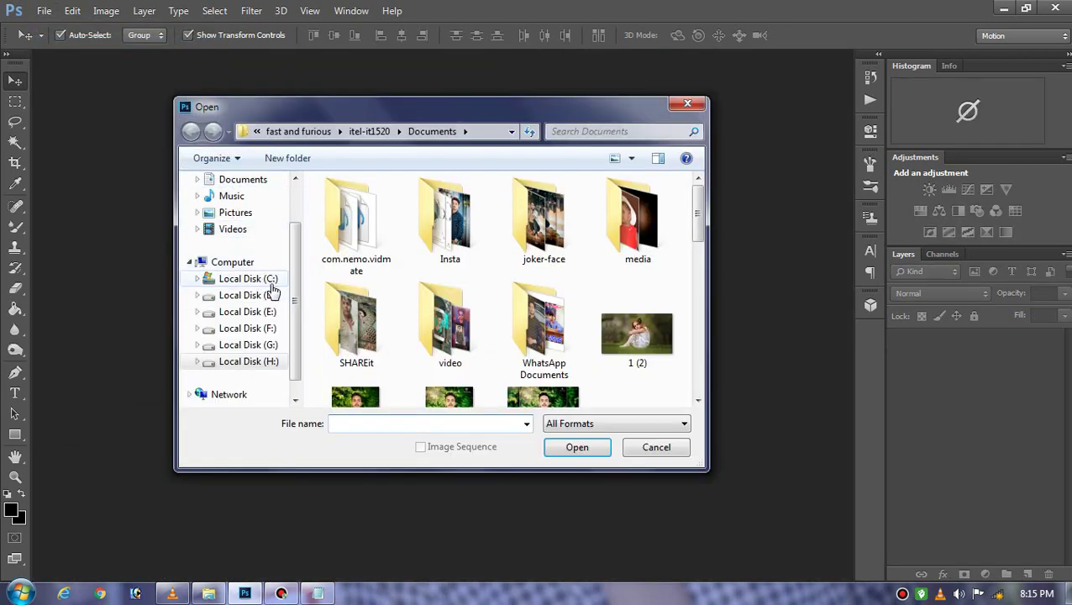
left_click(271, 284)
left_click(395, 320)
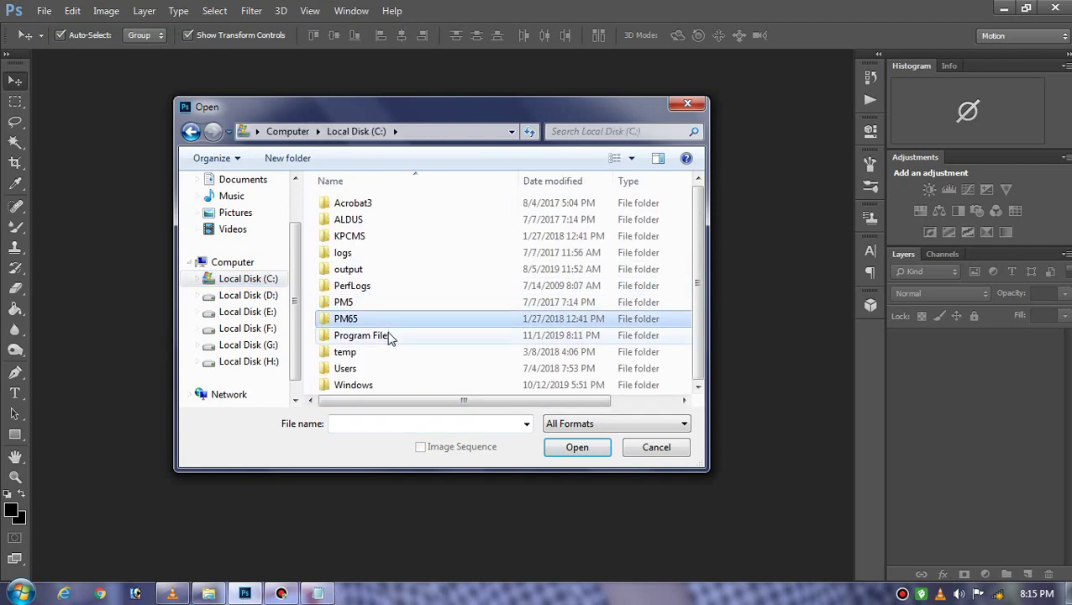
double_click(375, 368)
left_click(370, 222)
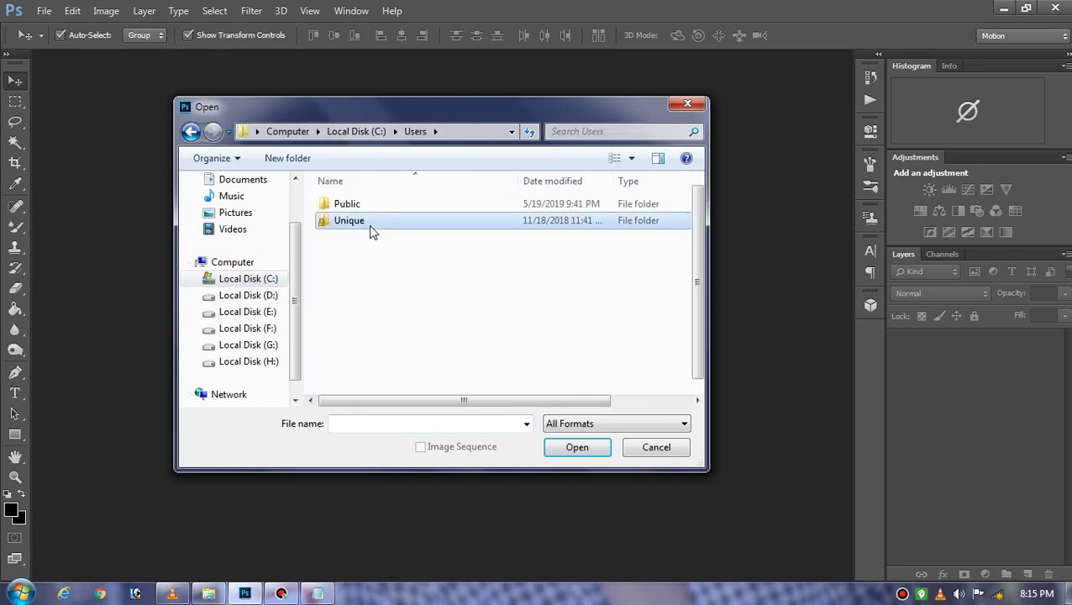
double_click(369, 221)
double_click(386, 291)
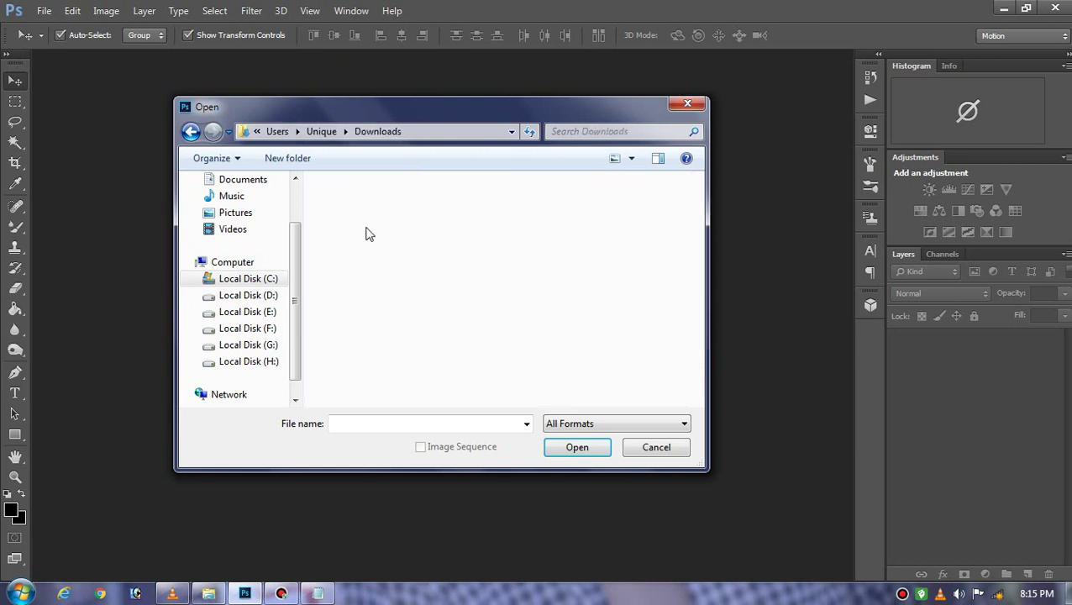
double_click(360, 210)
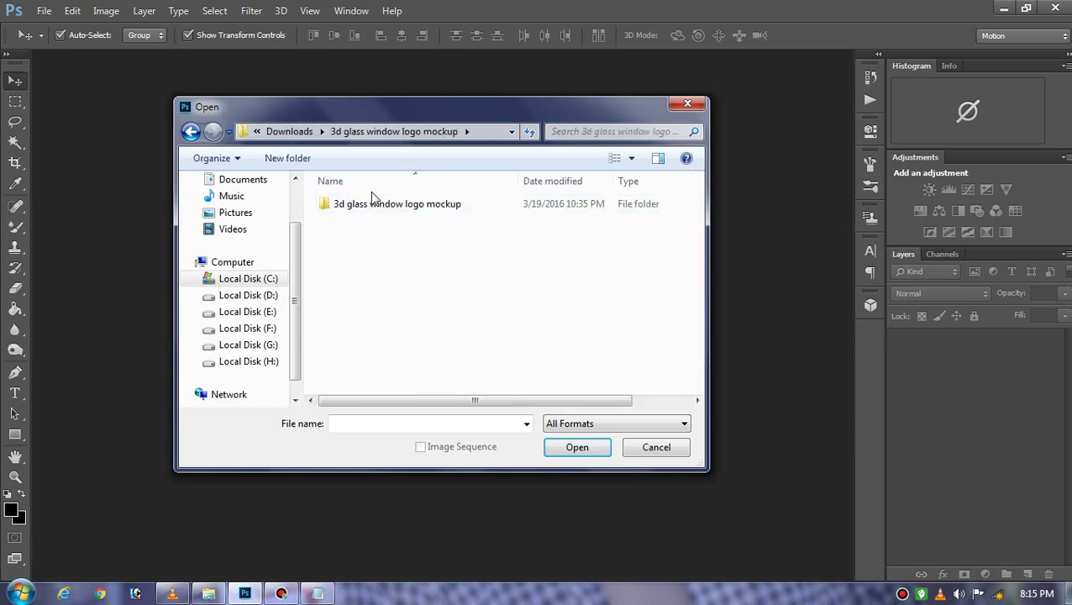
double_click(372, 203)
double_click(378, 220)
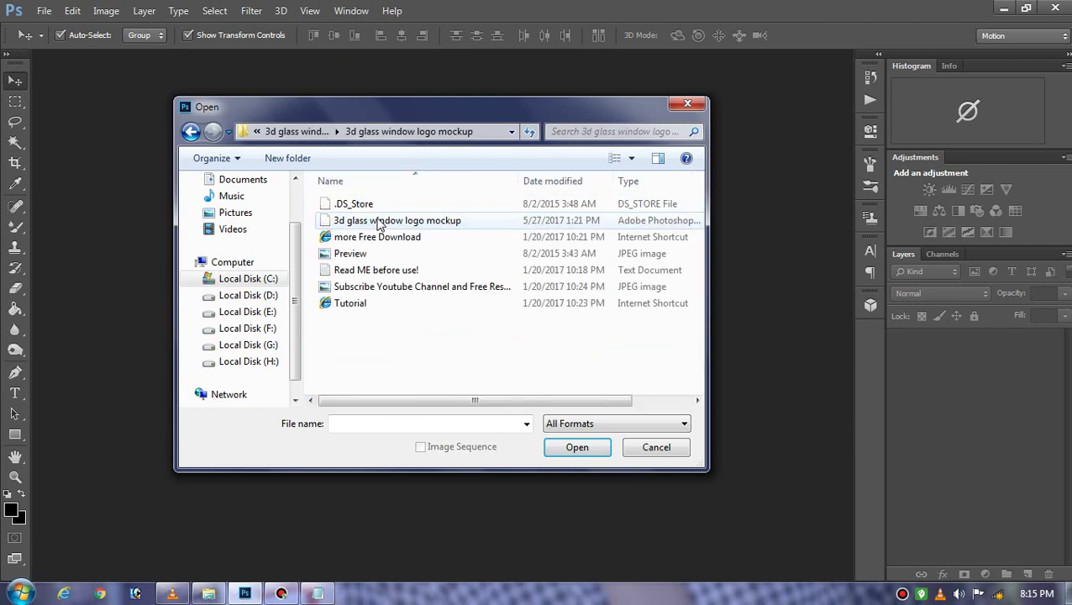
left_click(382, 221)
left_click(558, 449)
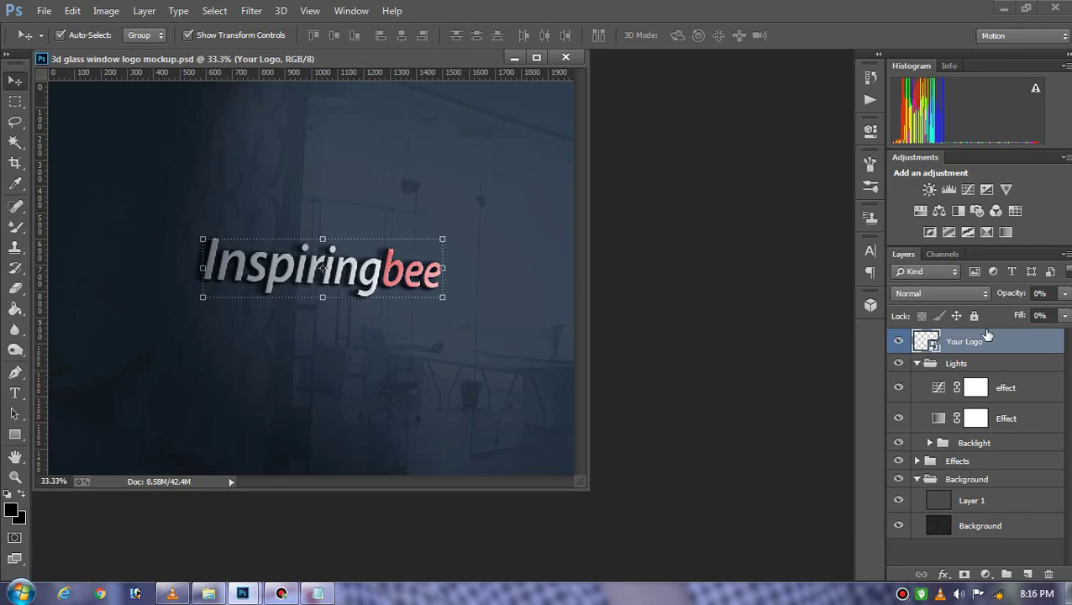
- In the Open dialog, browse to H:\kk\H.F\fast and furious
left_click(41, 10)
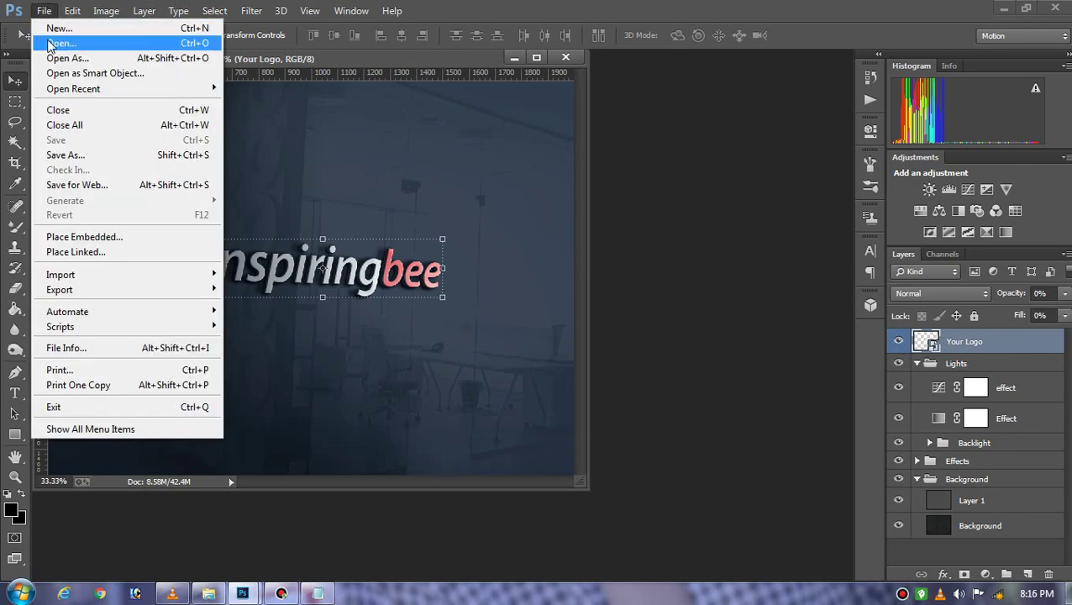
left_click(61, 43)
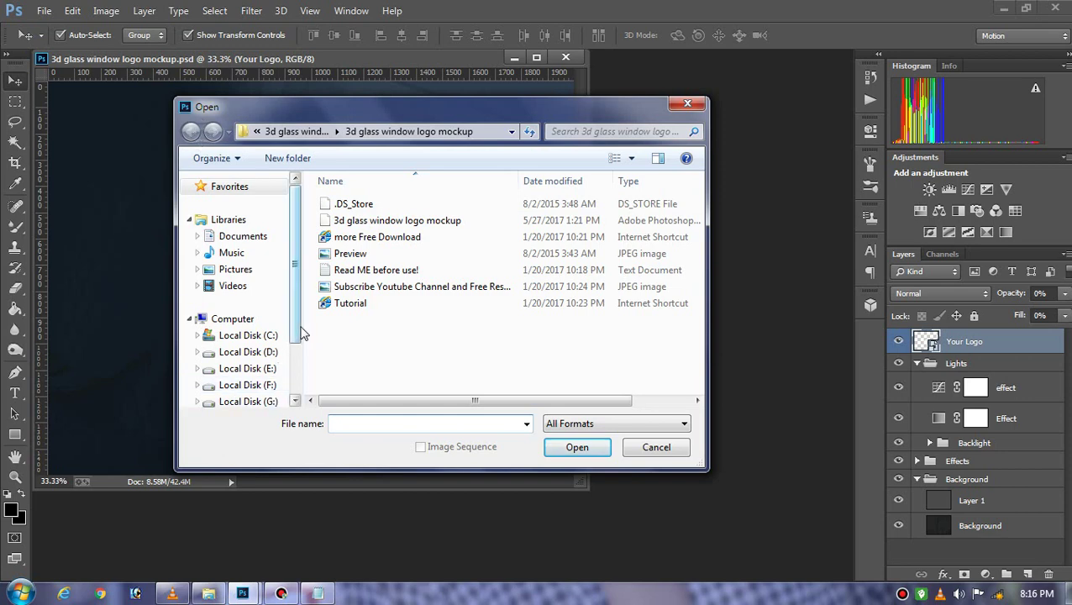
scroll(296, 334, "down", 2)
left_click(261, 346)
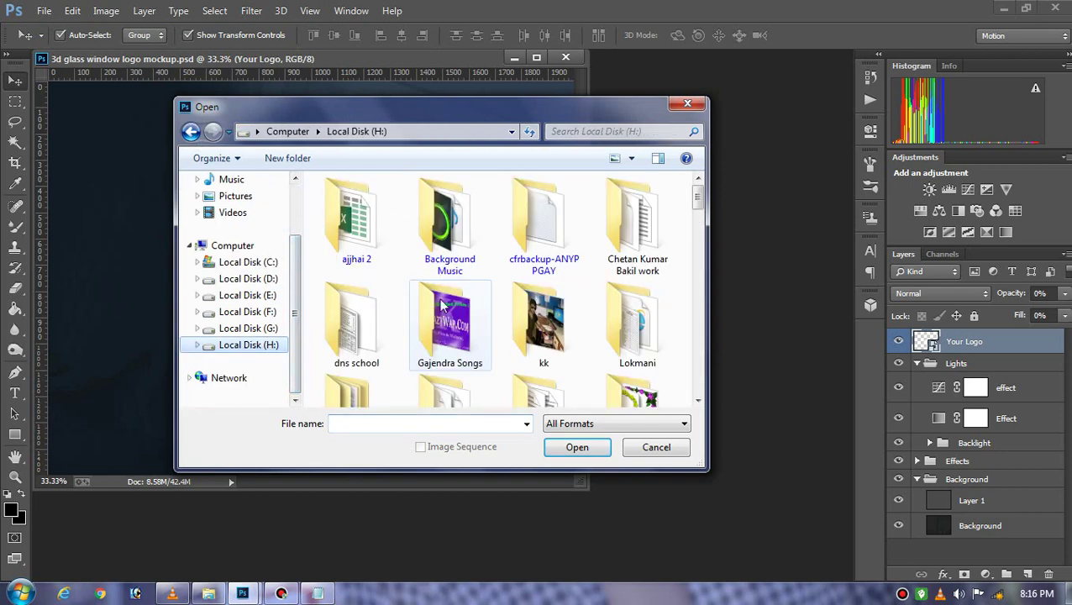
double_click(577, 332)
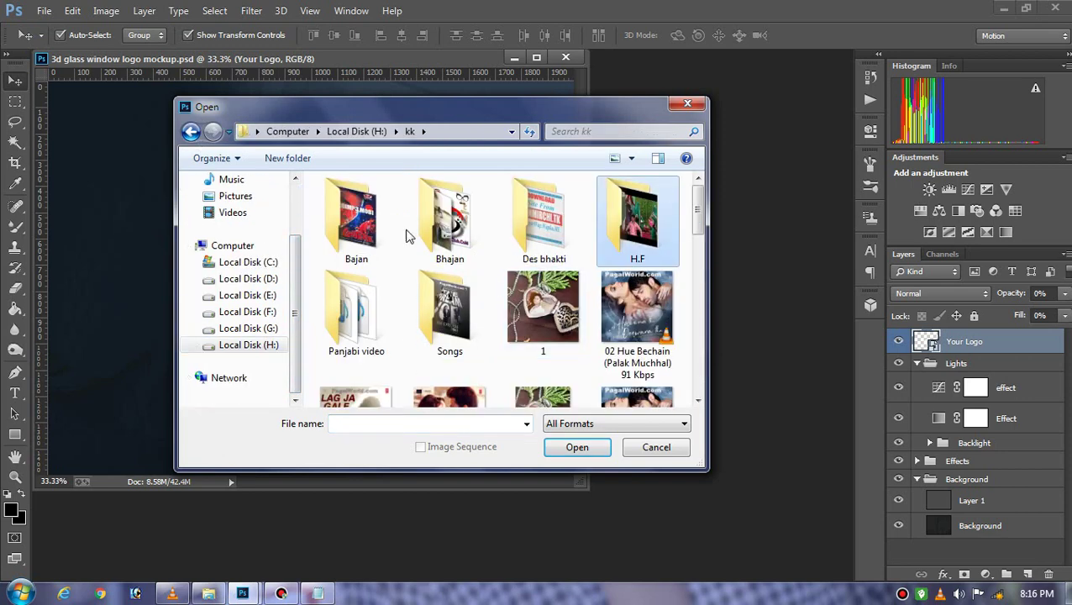
double_click(647, 225)
double_click(354, 220)
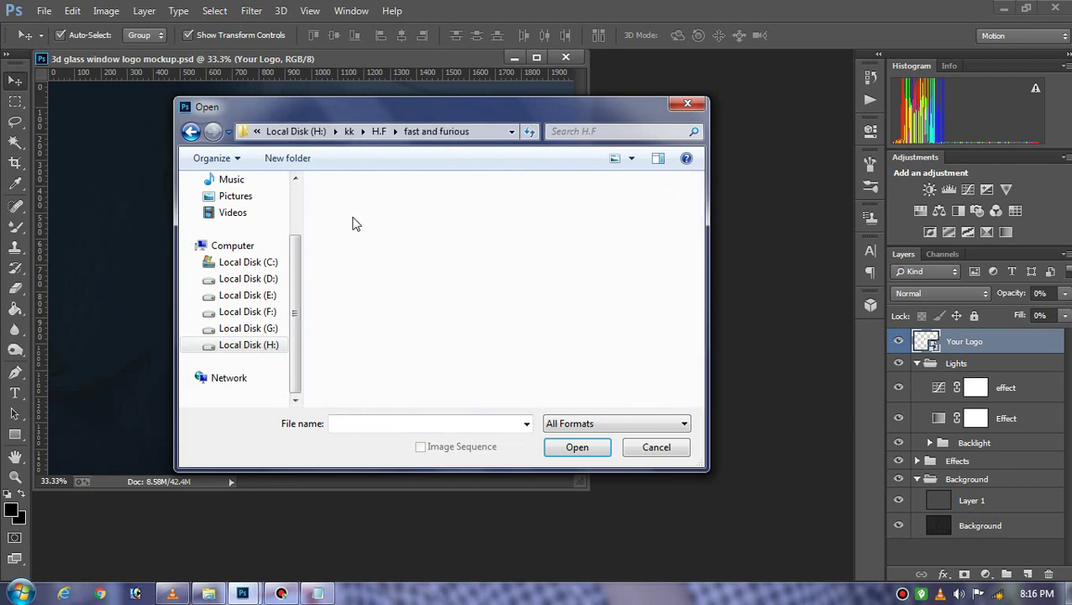
- Open Untitled-1 from itel-it1520\Documents and place it beside the mockup
scroll(468, 303, "down", 3)
double_click(468, 332)
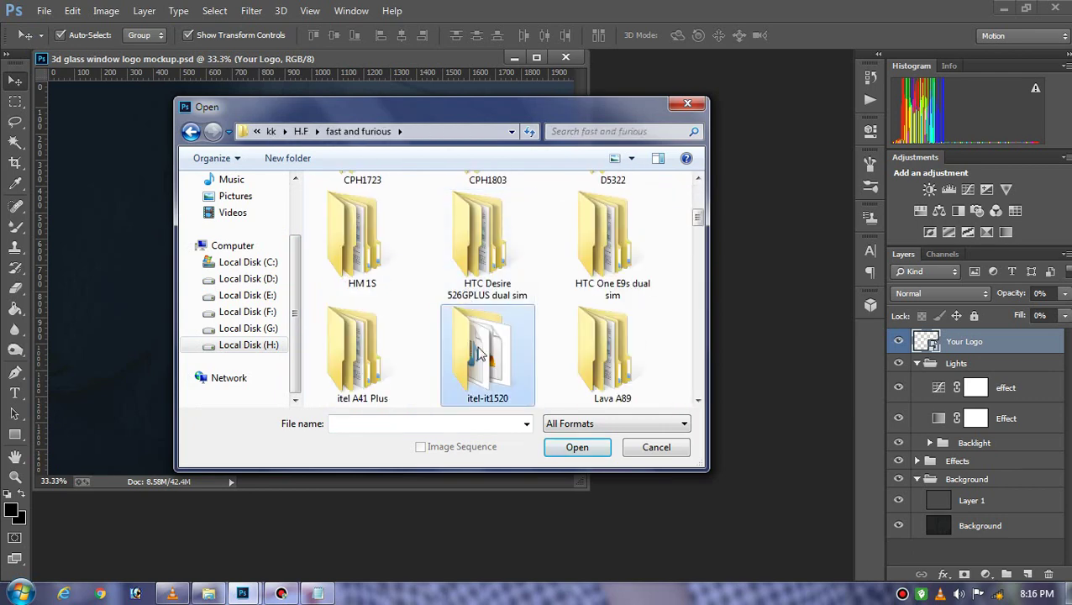
double_click(363, 220)
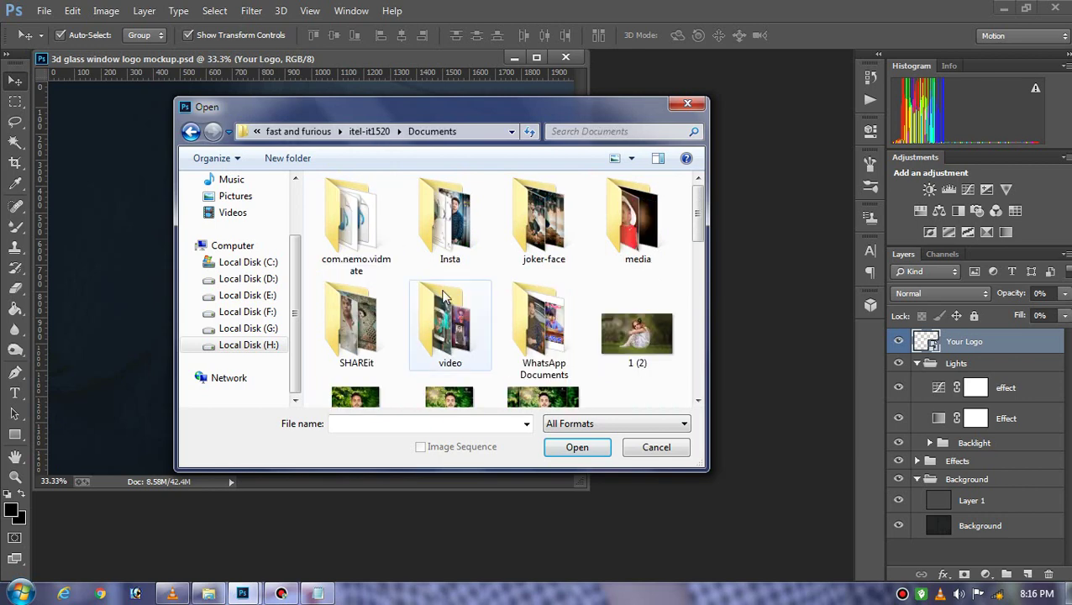
scroll(483, 318, "down", 2)
scroll(486, 319, "down", 4)
scroll(486, 319, "down", 5)
scroll(437, 334, "down", 2)
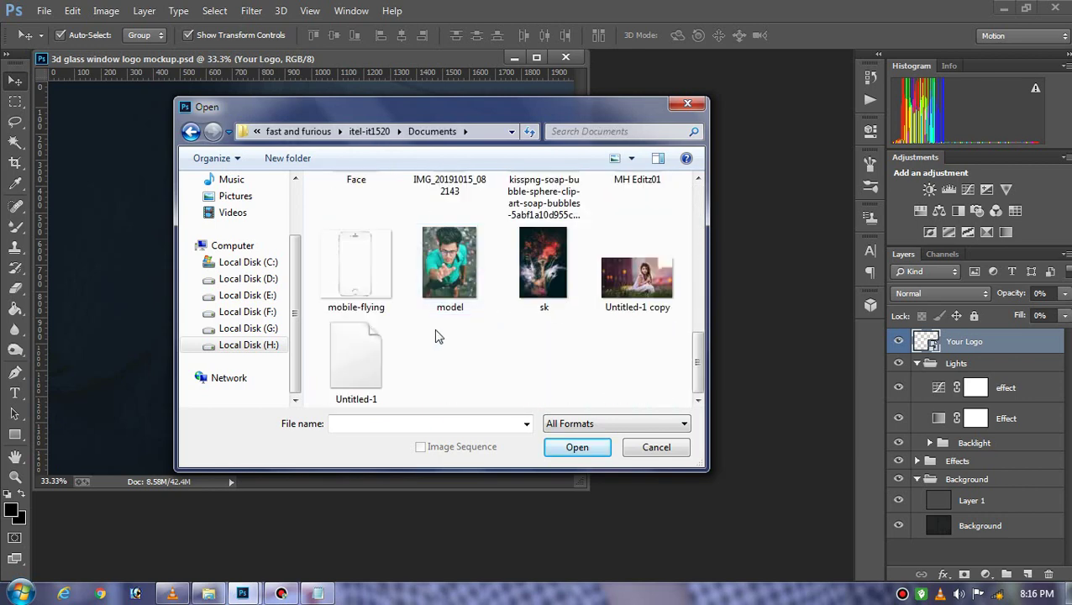
left_click(378, 358)
left_click(590, 448)
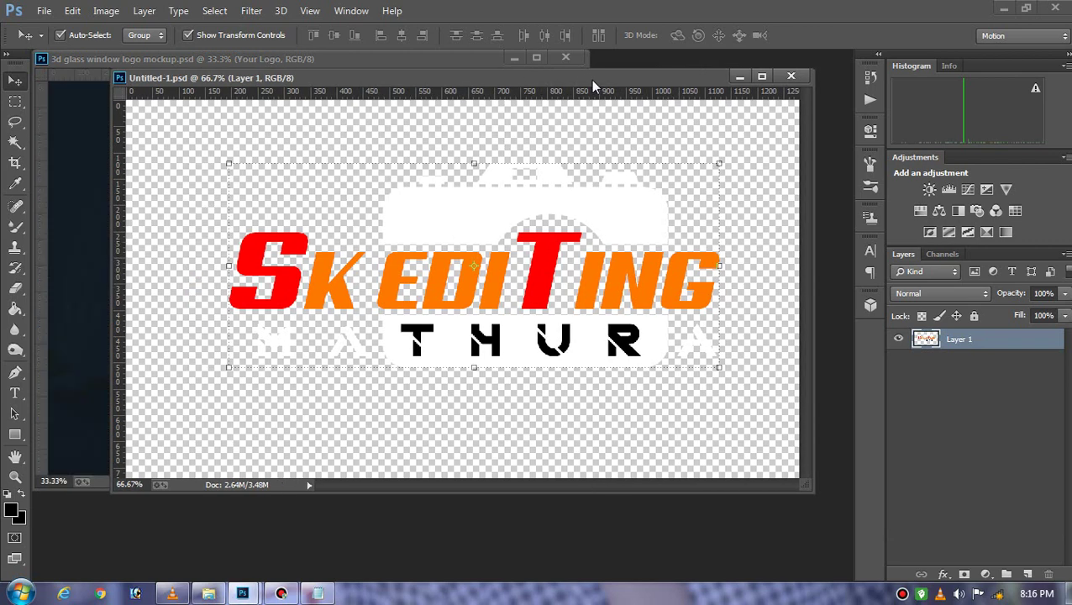
left_click_drag(521, 78, 618, 79)
left_click(418, 57)
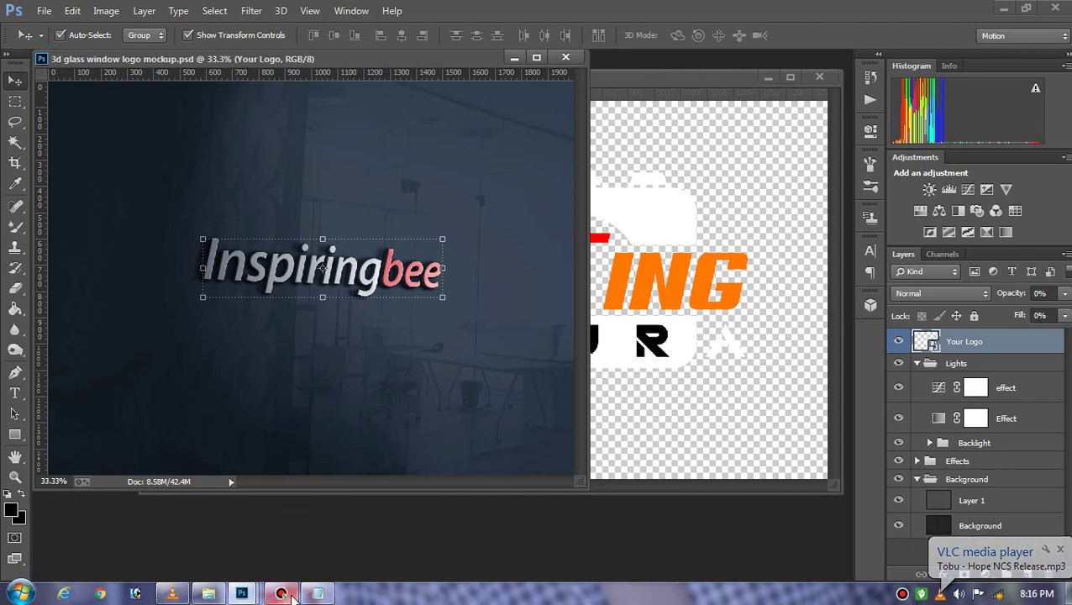
mouse_move(172, 594)
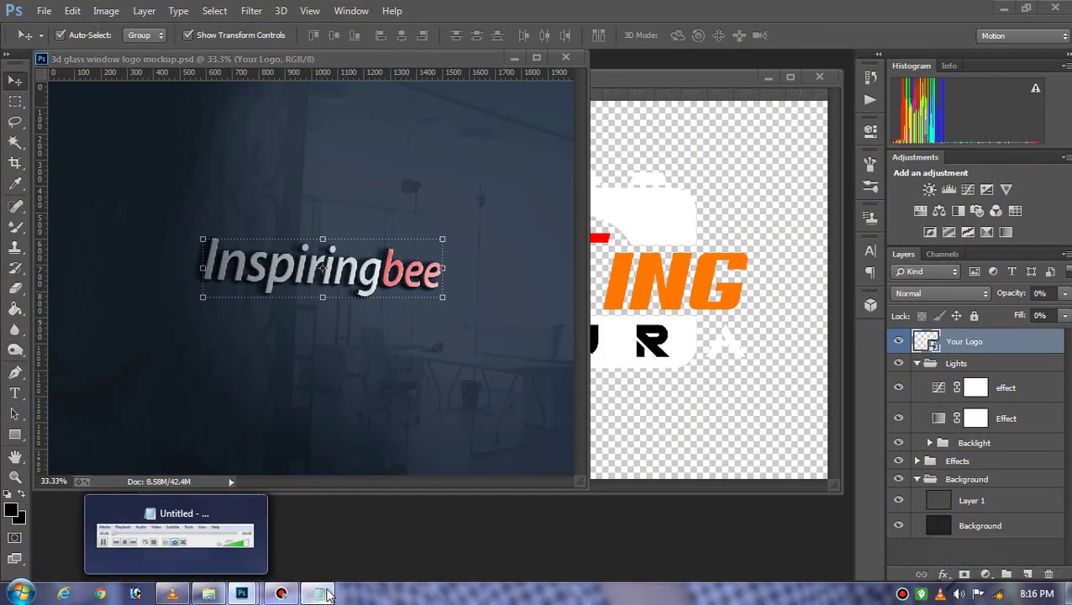
- Add a second Notepad line: 'Double CLick on the corner of your logo option'
left_click(324, 594)
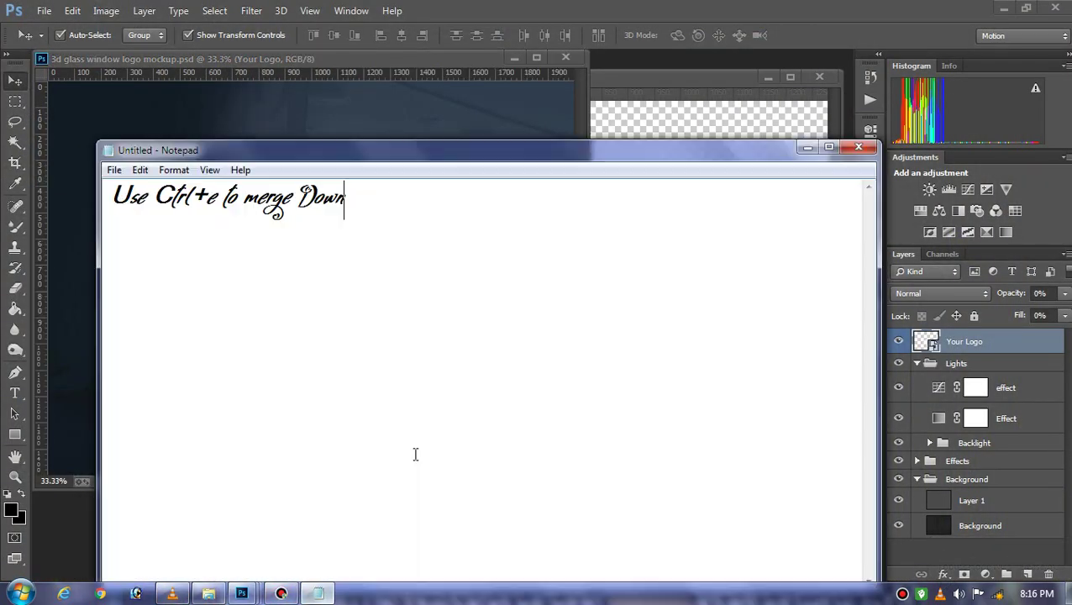
key("Return")
type("Doubl")
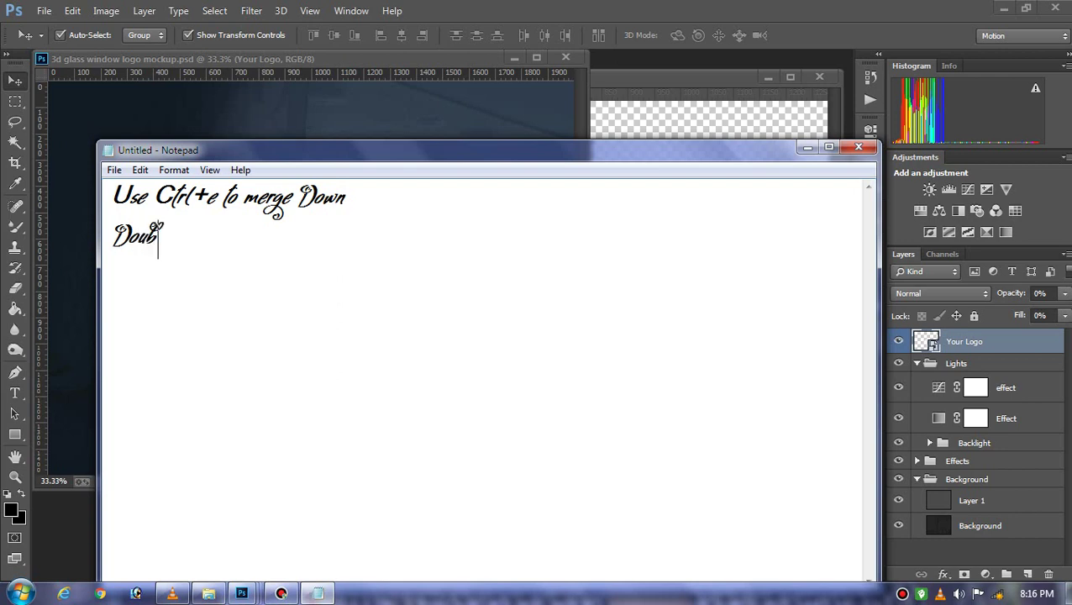
type("e ")
type("CLi")
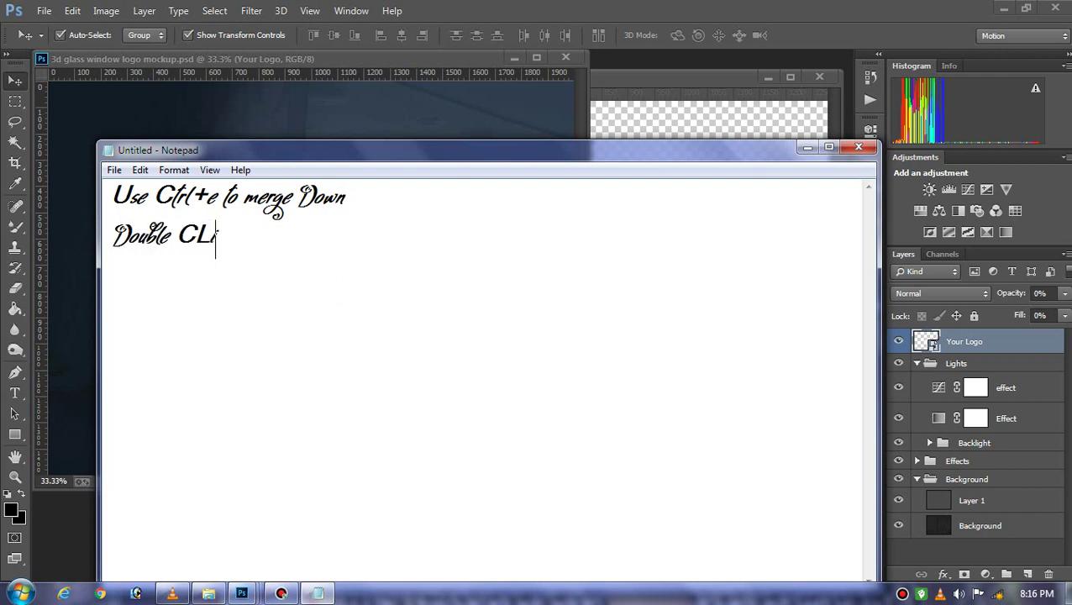
type("ck on (")
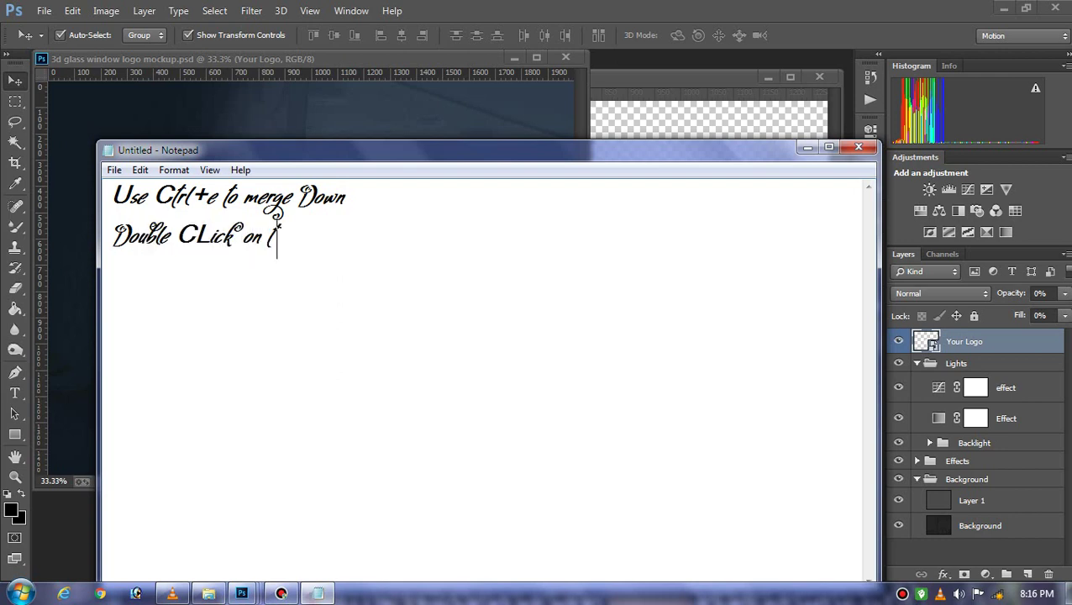
type("he cor")
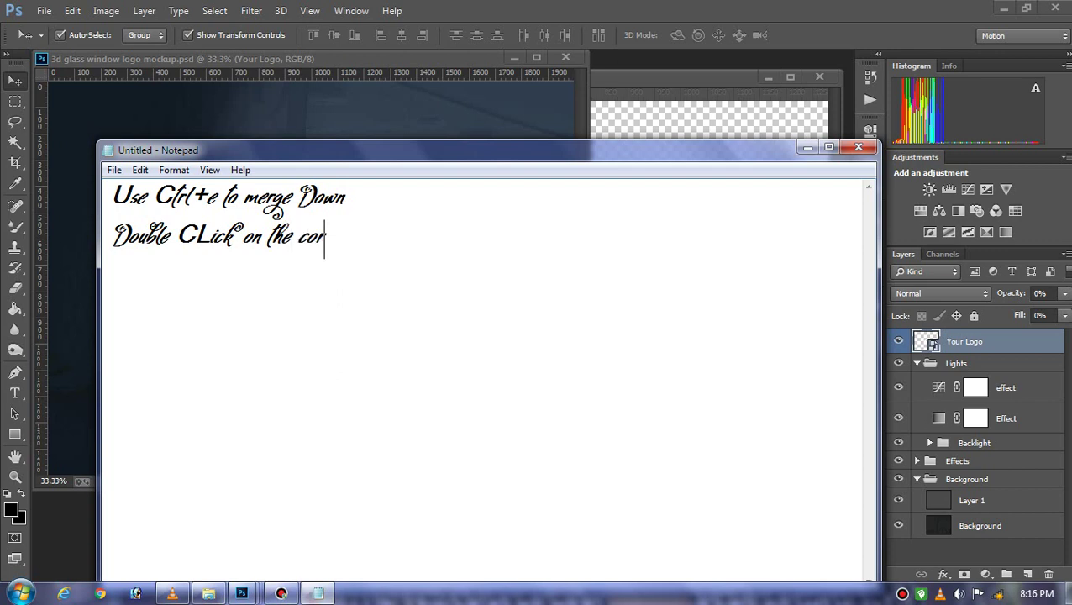
type("ner o")
type("f you")
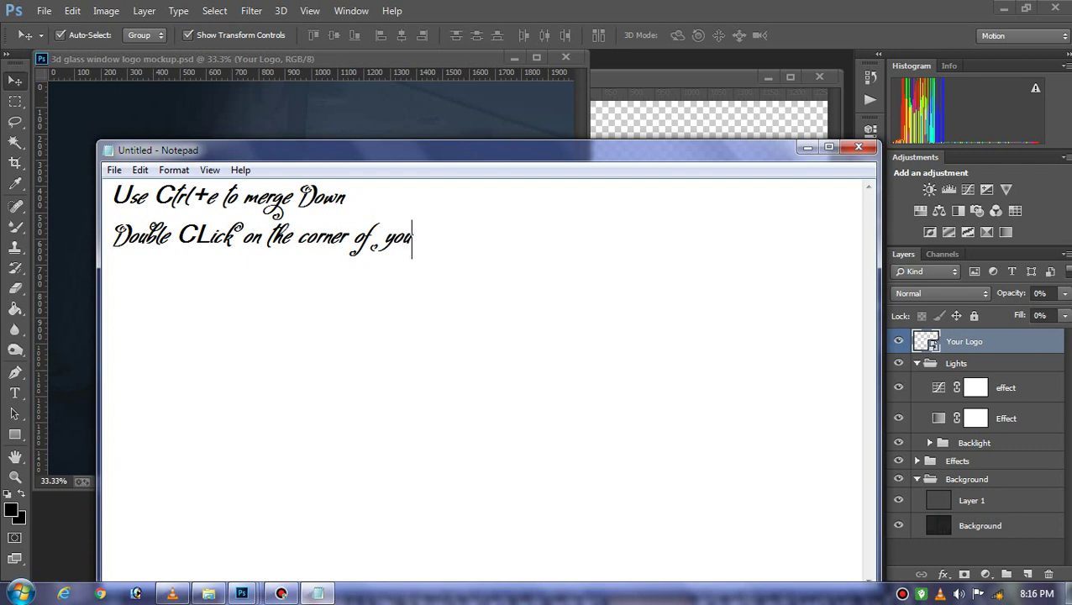
type("r logo ")
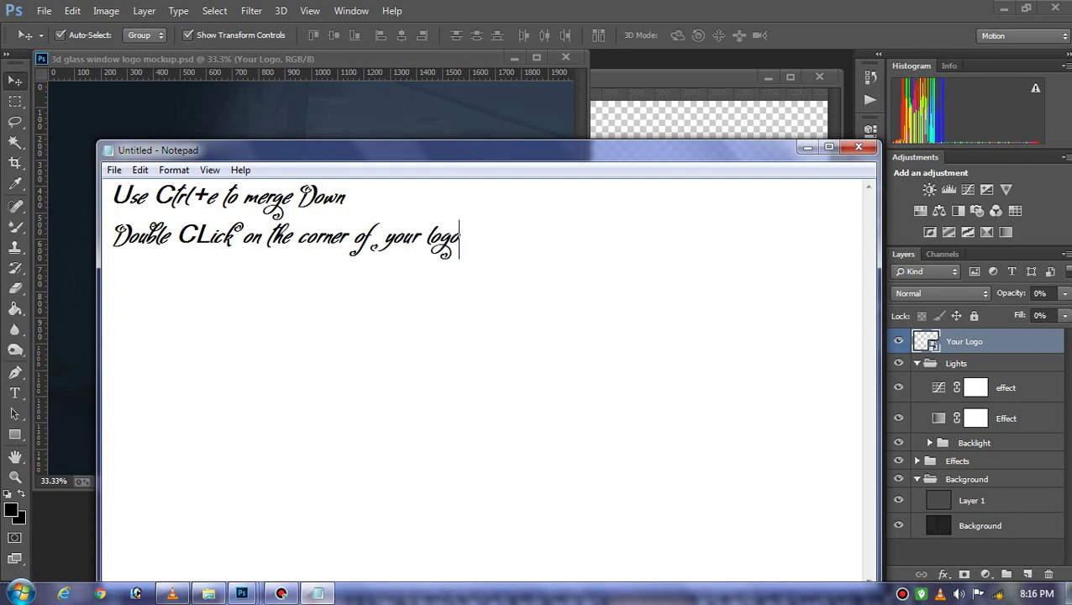
type("ogtion")
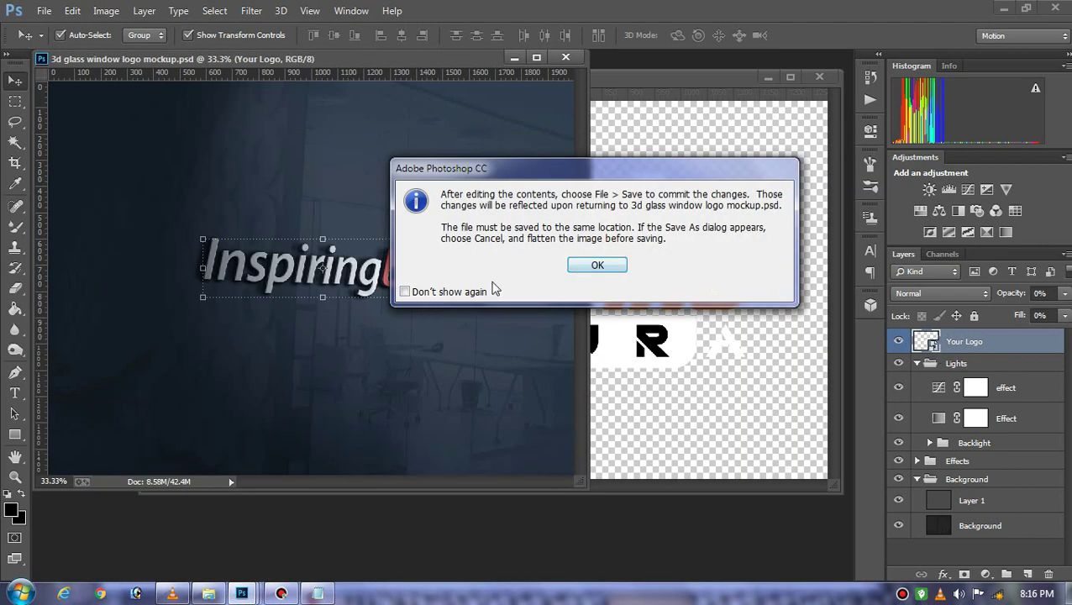
- Drag the SK EDITING logo from Untitled-1 into Your Logo.psb, accepting the colour conversion
left_click(600, 269)
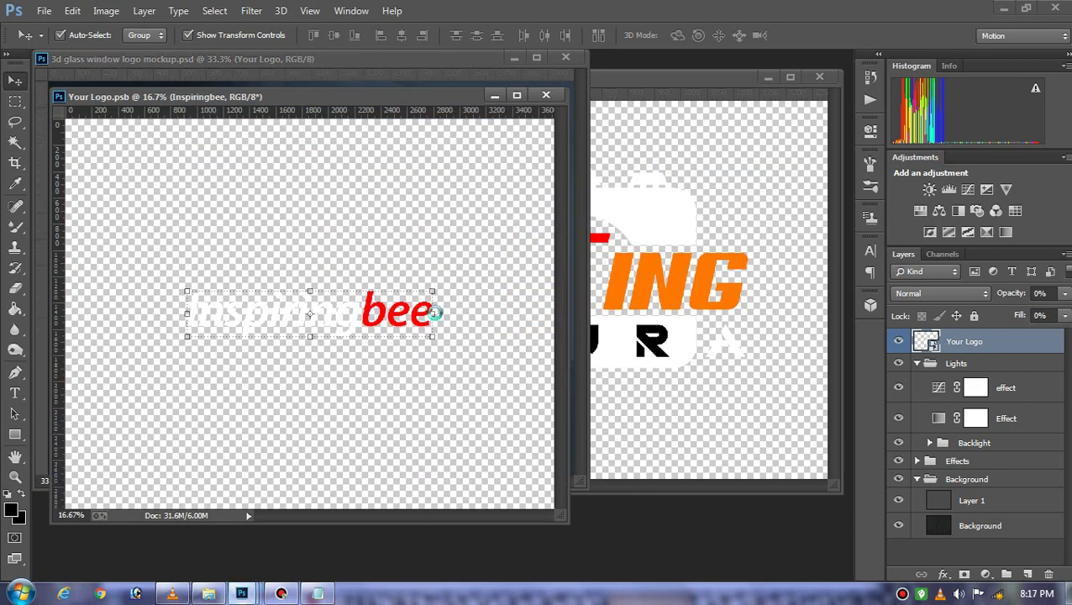
left_click(648, 206)
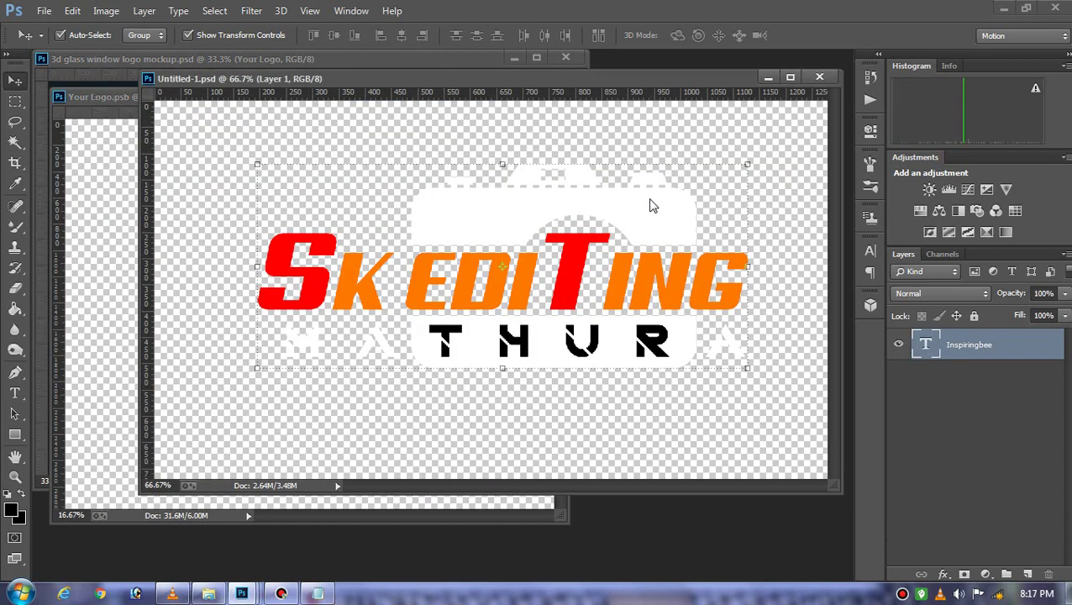
left_click_drag(820, 77, 1015, 72)
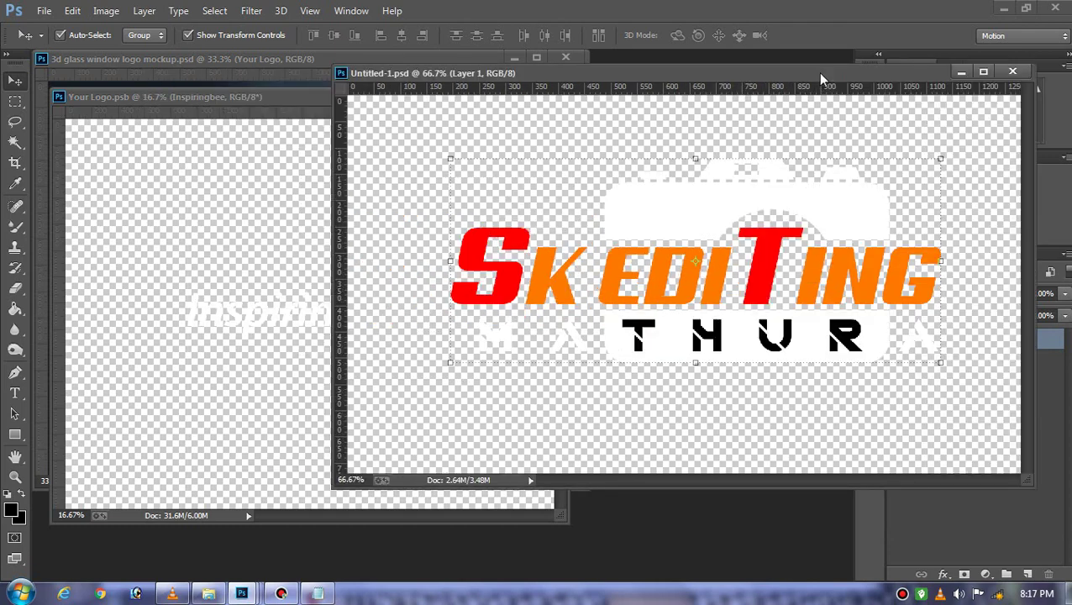
left_click_drag(760, 185, 290, 283)
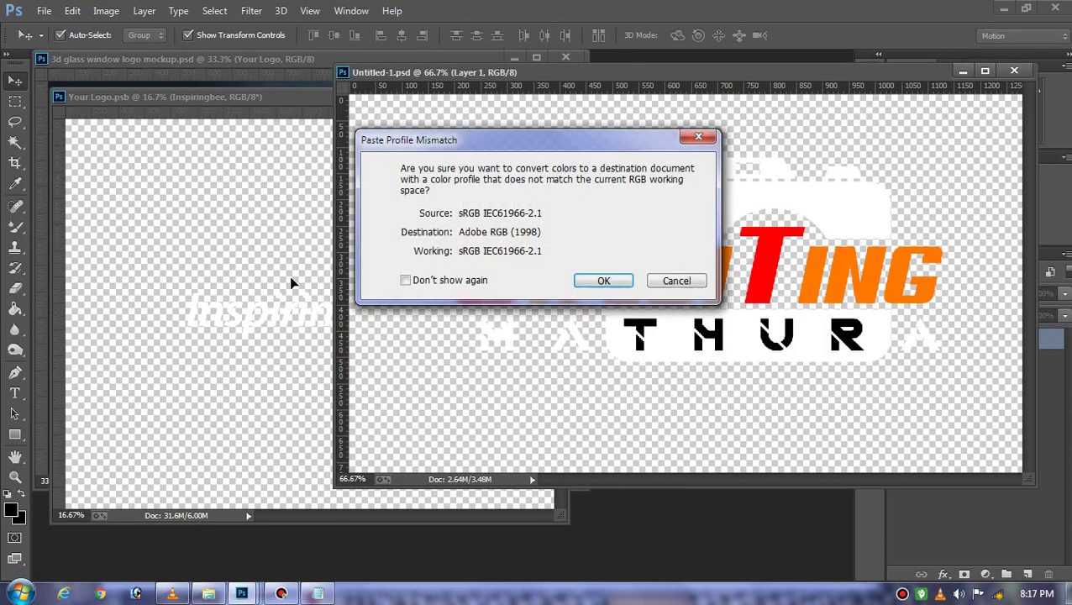
left_click(596, 280)
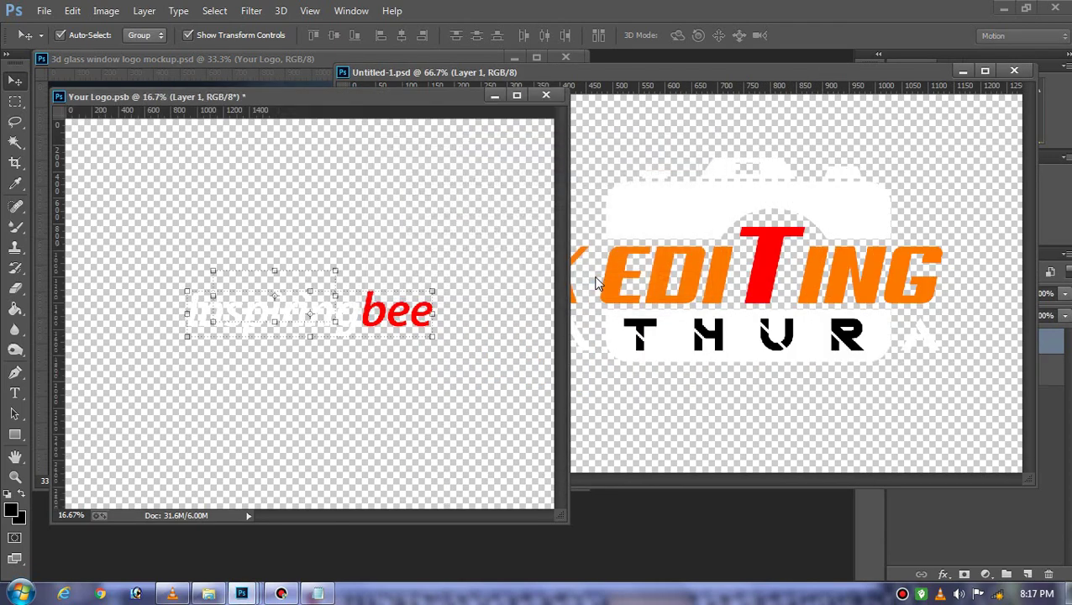
- Reselect the Inspiringbee text layer and close the Untitled-1 document
left_click(415, 317)
left_click(1049, 421)
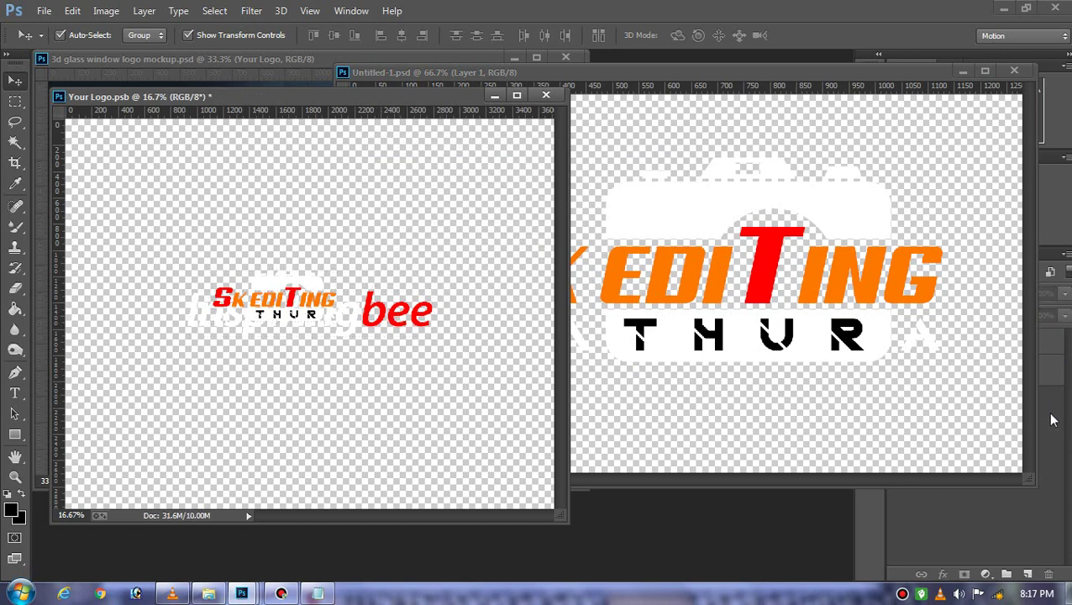
left_click(1060, 376)
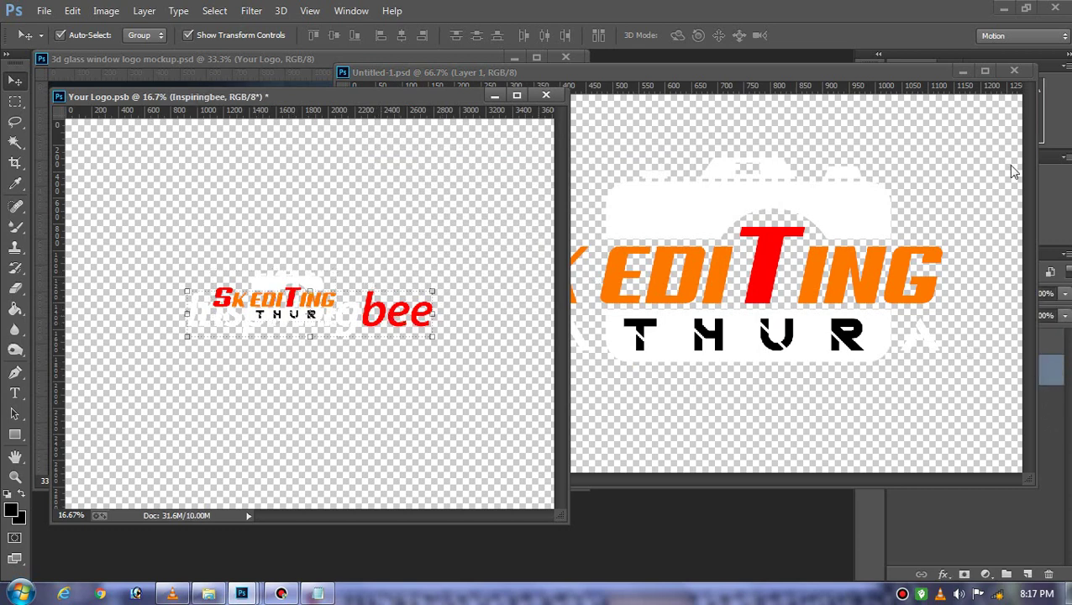
left_click(1015, 72)
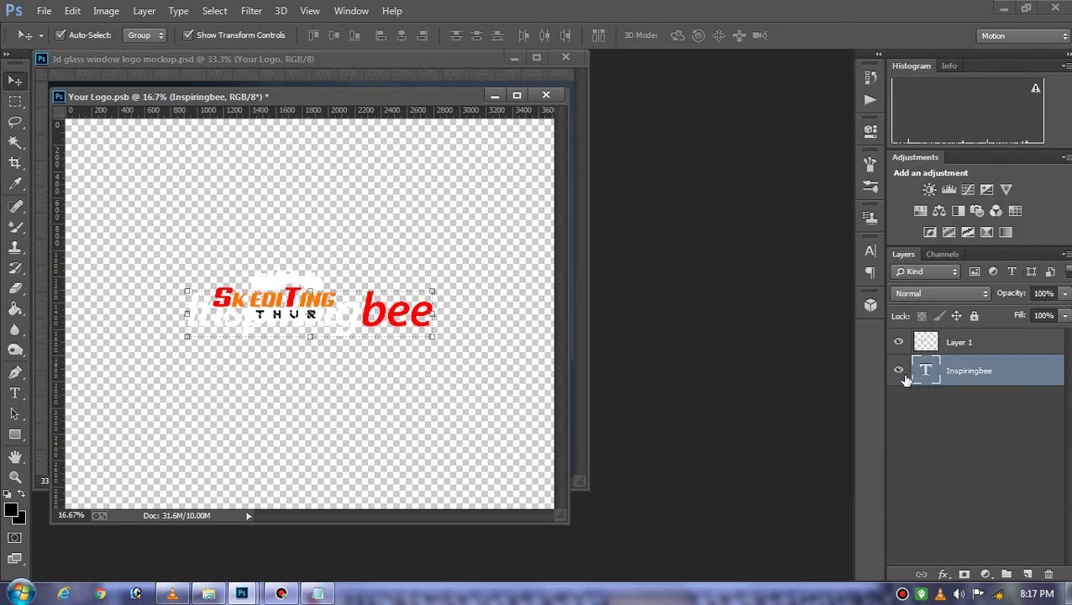
- Hide the Inspiringbee placeholder and enlarge the SK EDITING logo
left_click(898, 342)
left_click(898, 342)
left_click(898, 370)
left_click(294, 290)
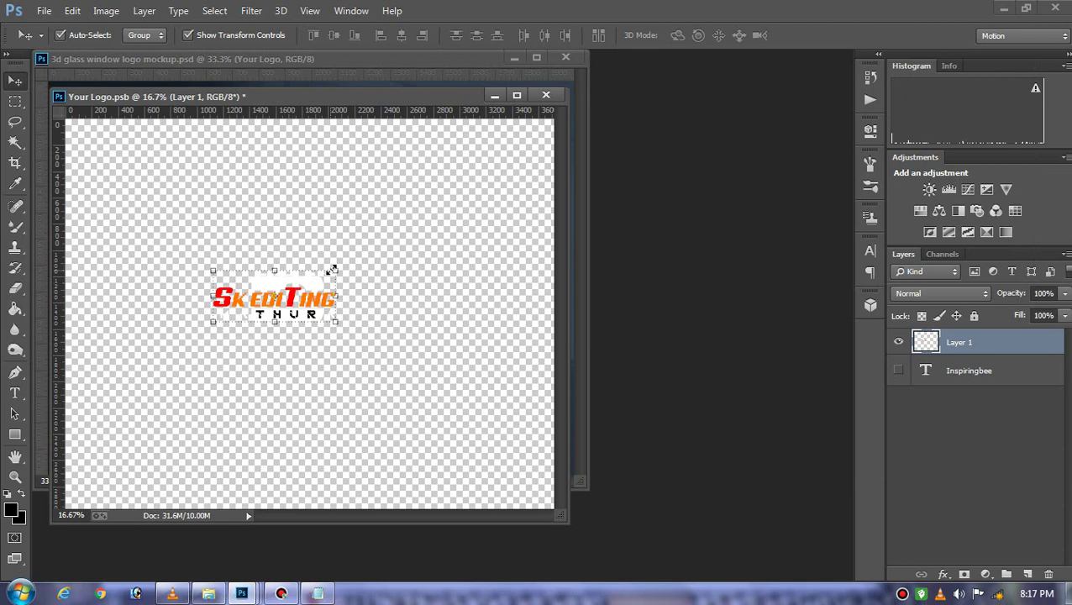
left_click_drag(337, 266, 421, 207)
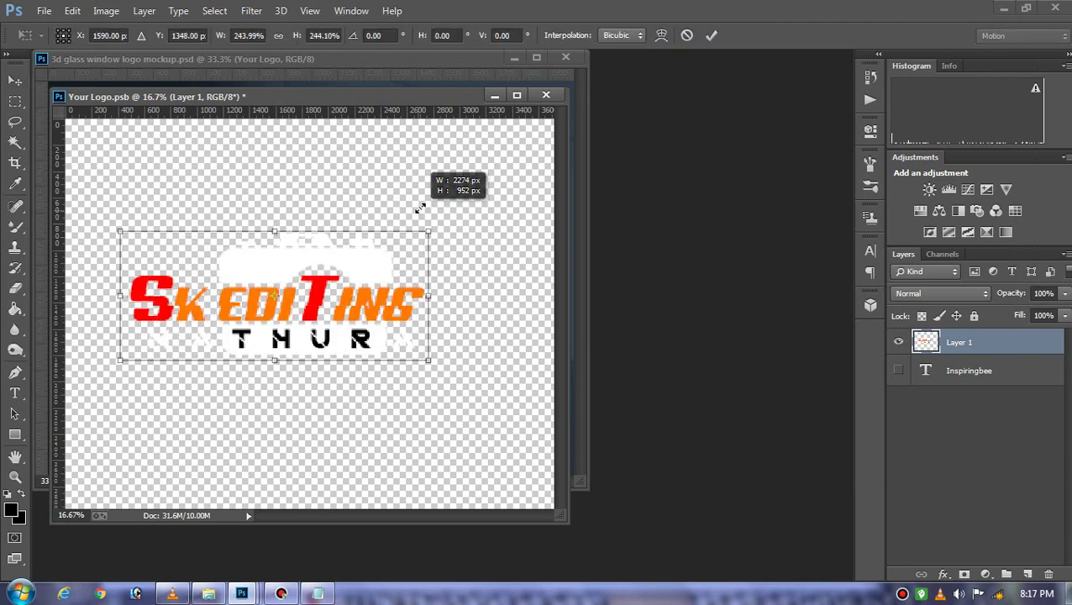
key("Return")
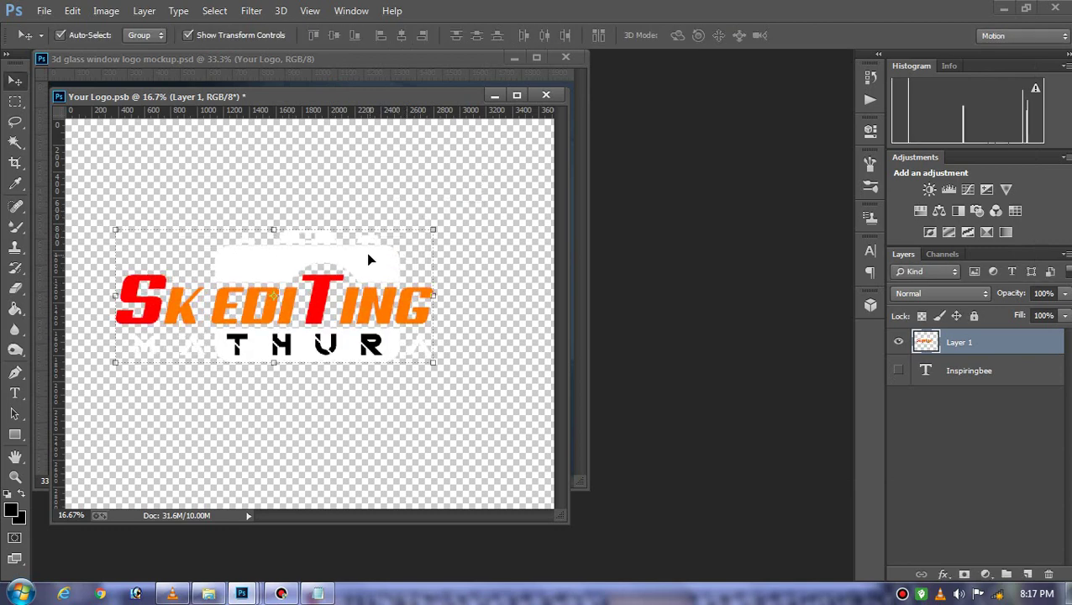
- Fine-tune the logo's size and position, then close Your Logo.psb saving changes
left_click_drag(368, 257, 393, 262)
left_click_drag(454, 237, 469, 221)
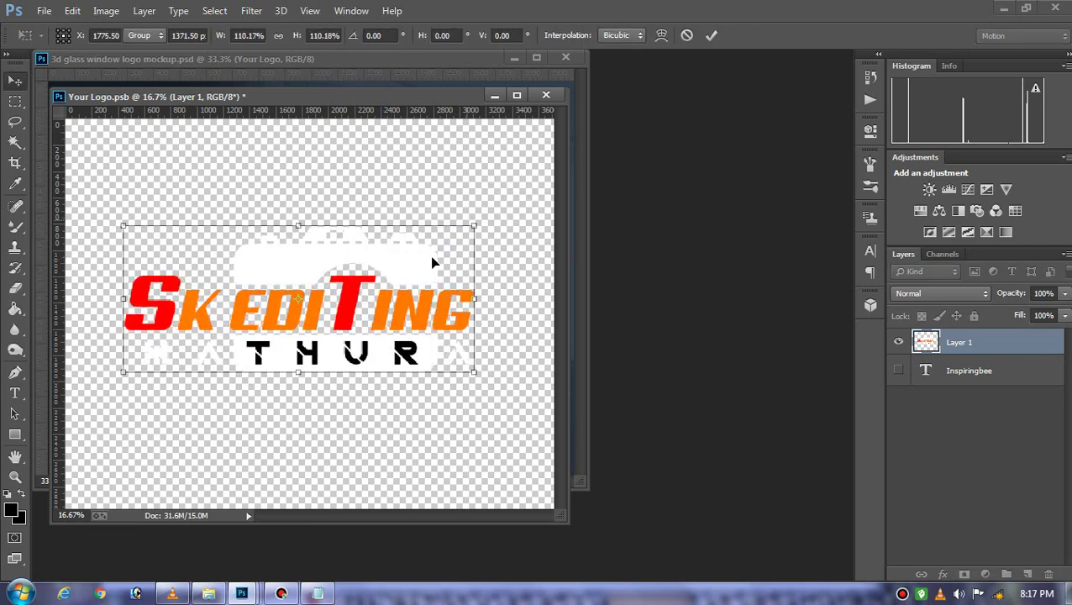
key("Return")
left_click_drag(428, 262, 429, 266)
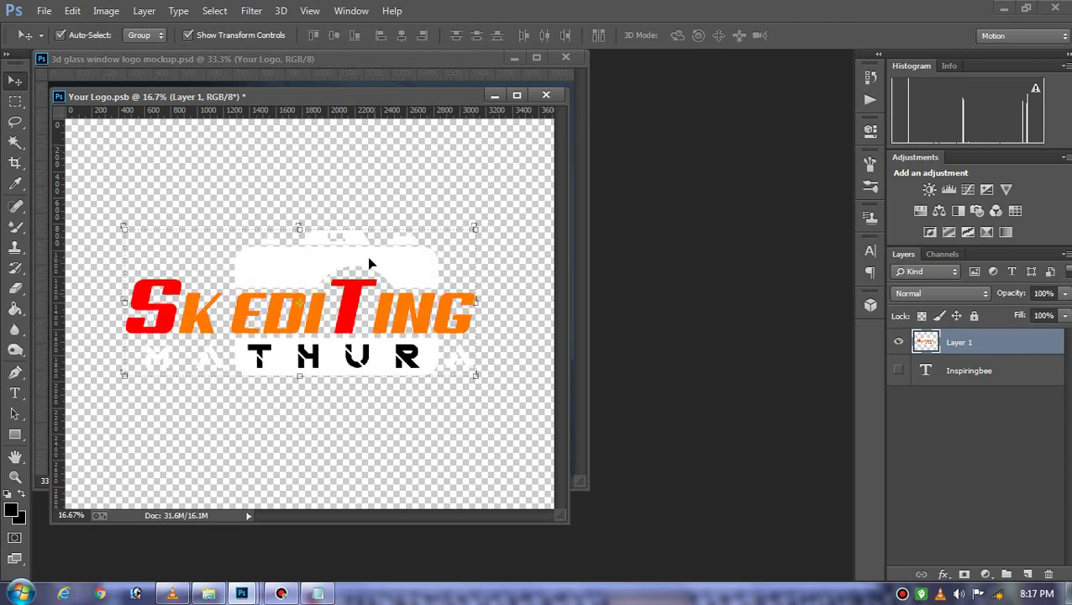
left_click(545, 97)
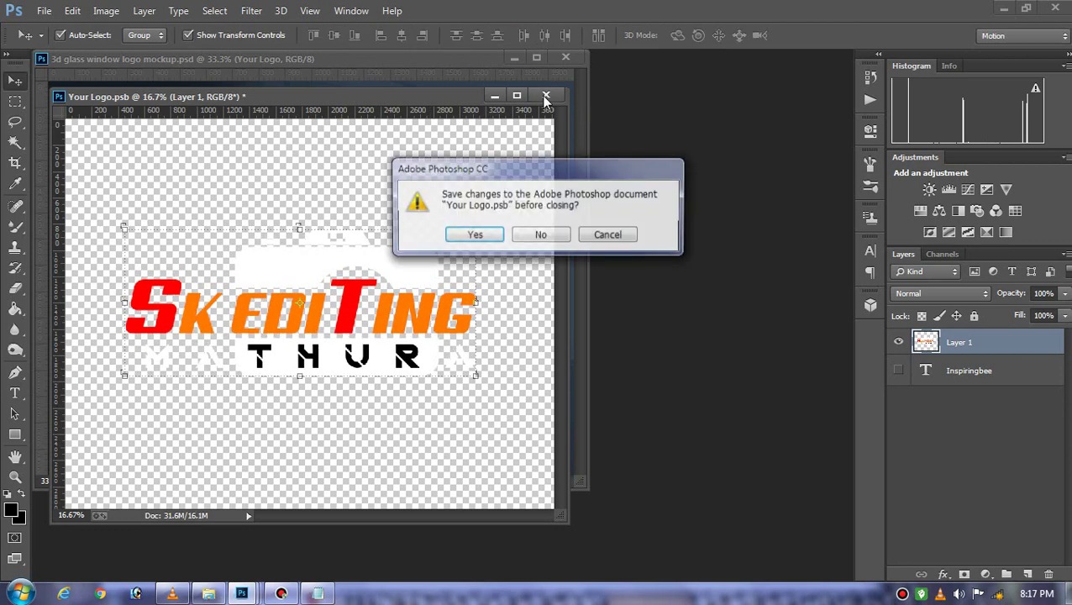
left_click(487, 232)
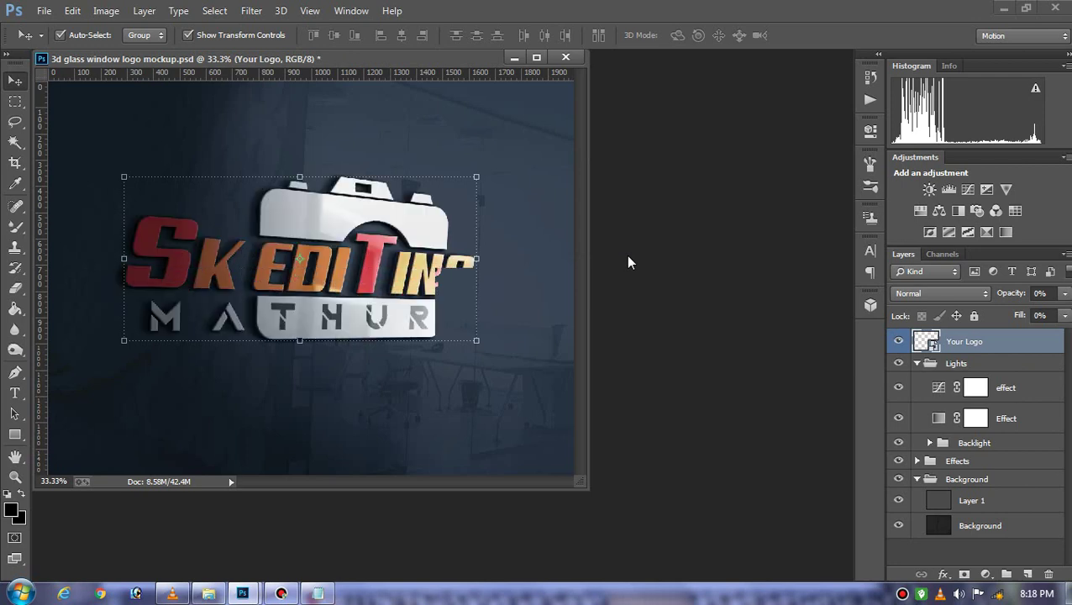
- Dock the glass window mockup window as a document tab
left_click(536, 58)
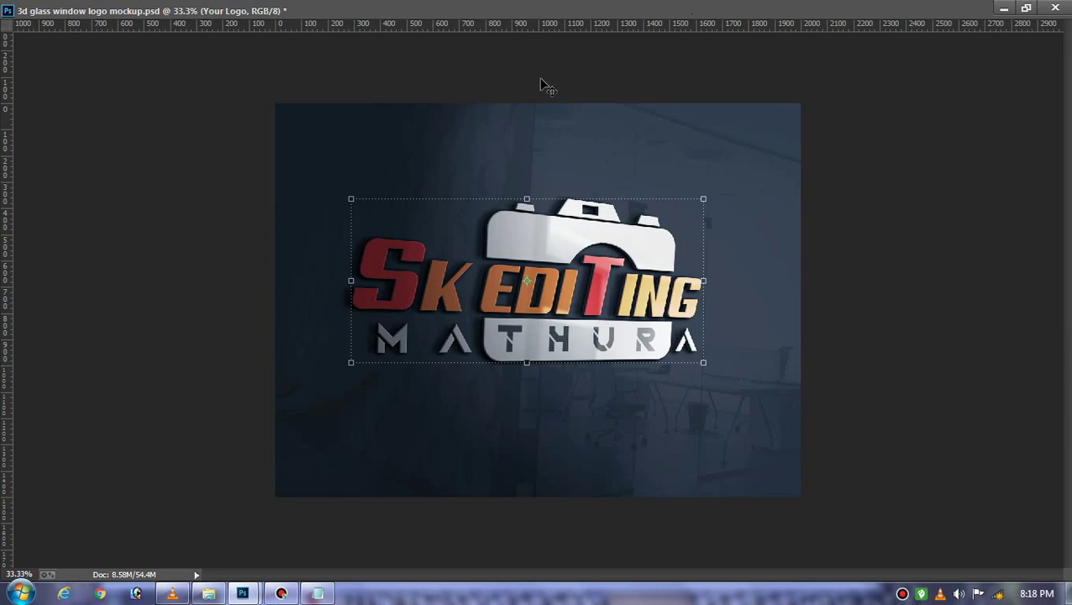
left_click(1026, 7)
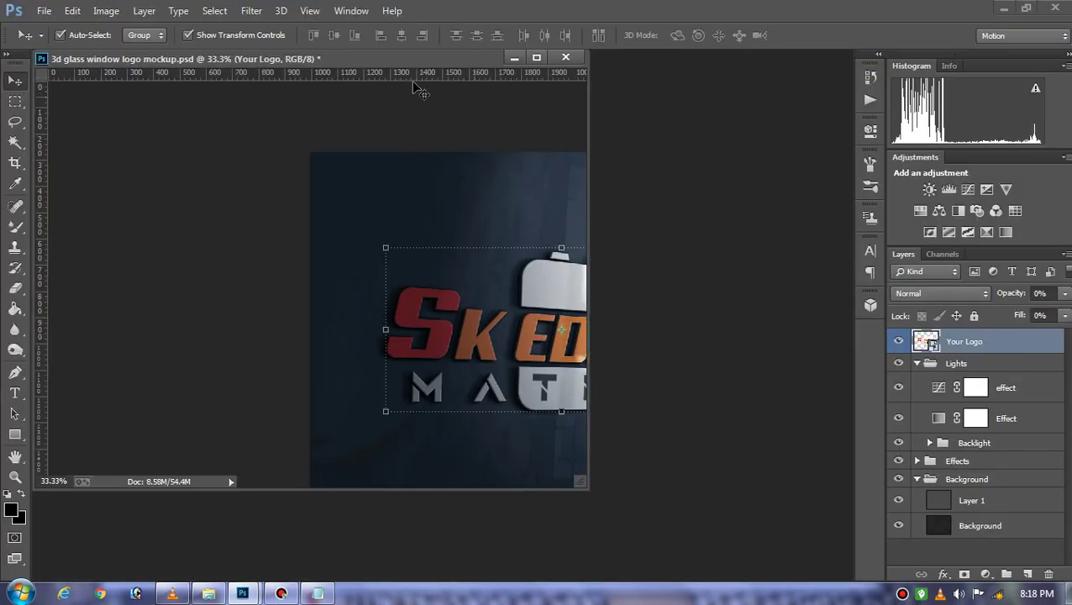
left_click_drag(382, 61, 430, 75)
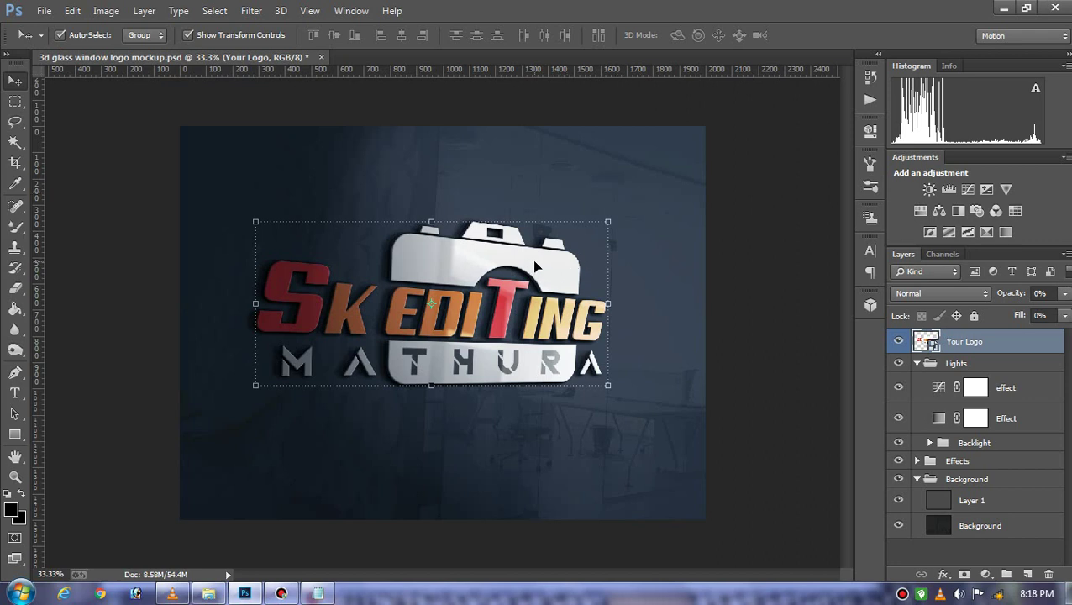
- Nudge the logo slightly right and down, zooming back out to 25%
left_click_drag(665, 287, 669, 291)
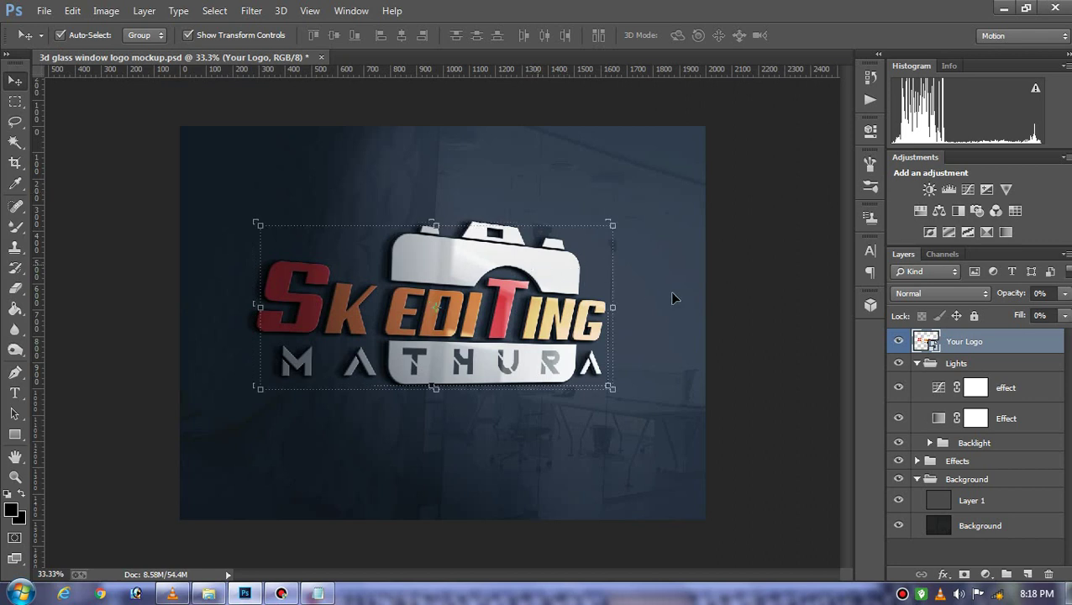
key("ctrl+plus")
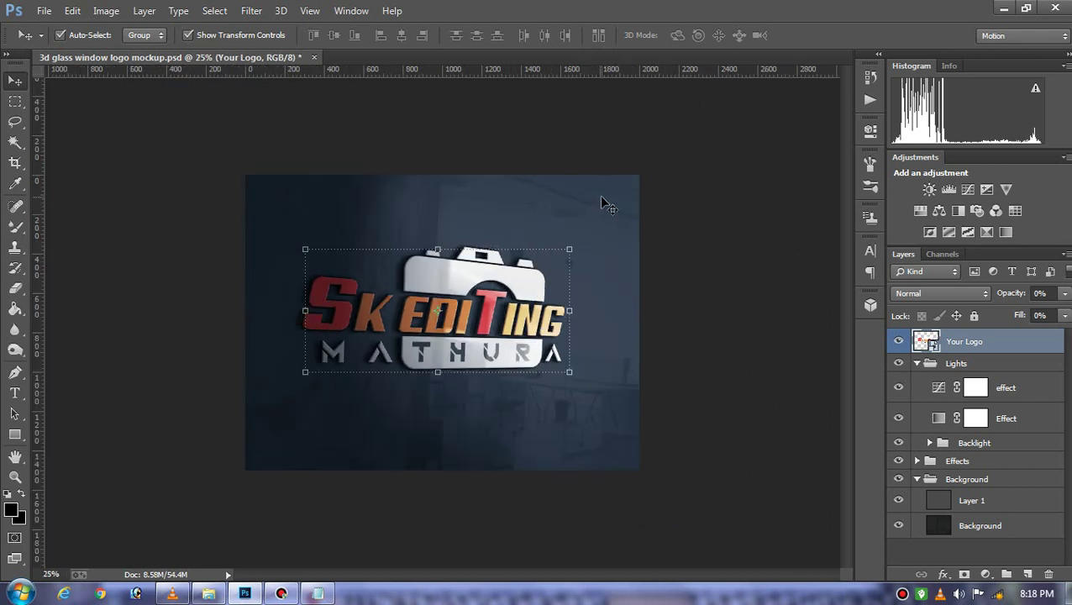
left_click(638, 295)
key("ctrl+minus")
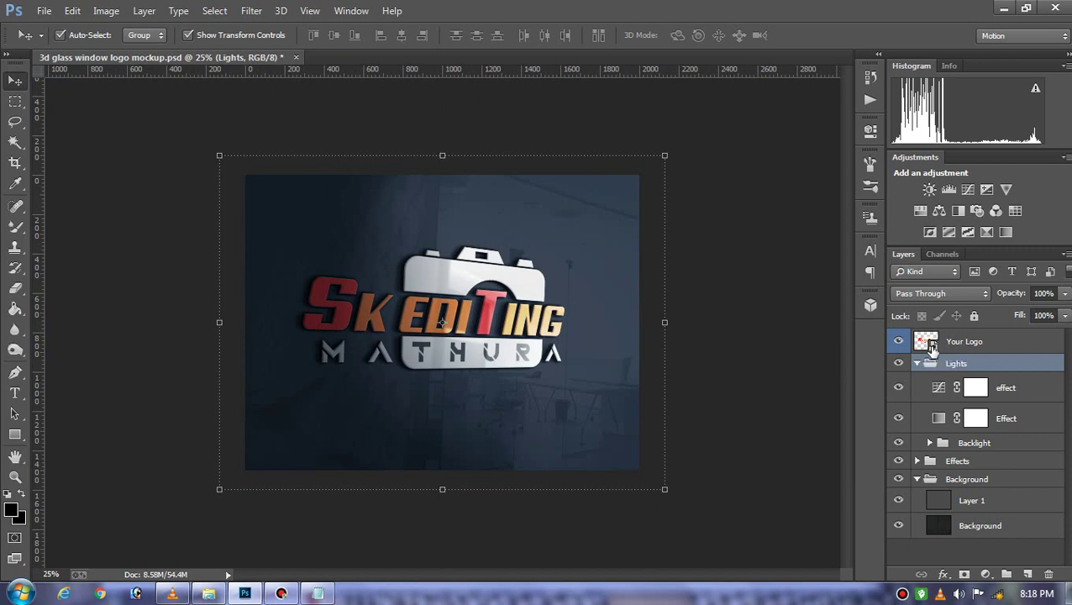
- Reopen Your Logo.psb, shift the logo slightly down-right, and save it back
double_click(926, 341)
left_click(597, 265)
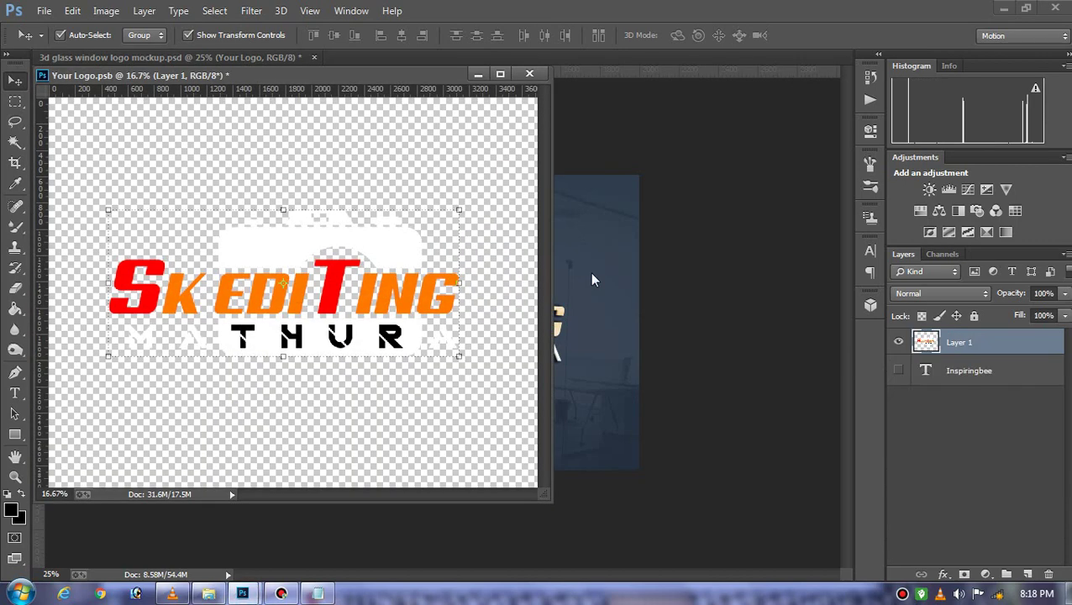
left_click_drag(364, 249, 371, 262)
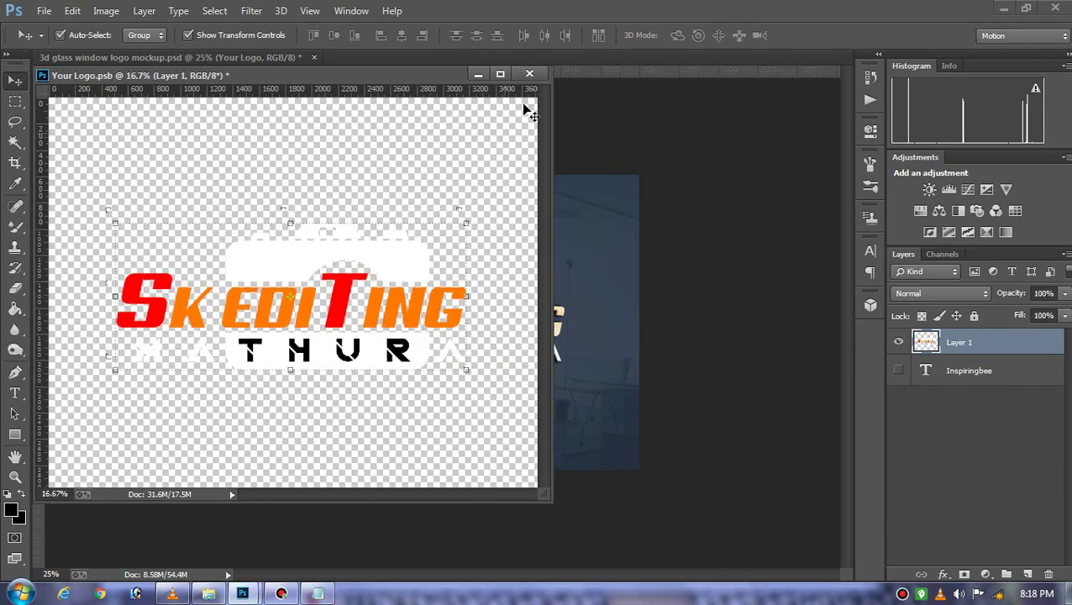
left_click(529, 76)
left_click(490, 235)
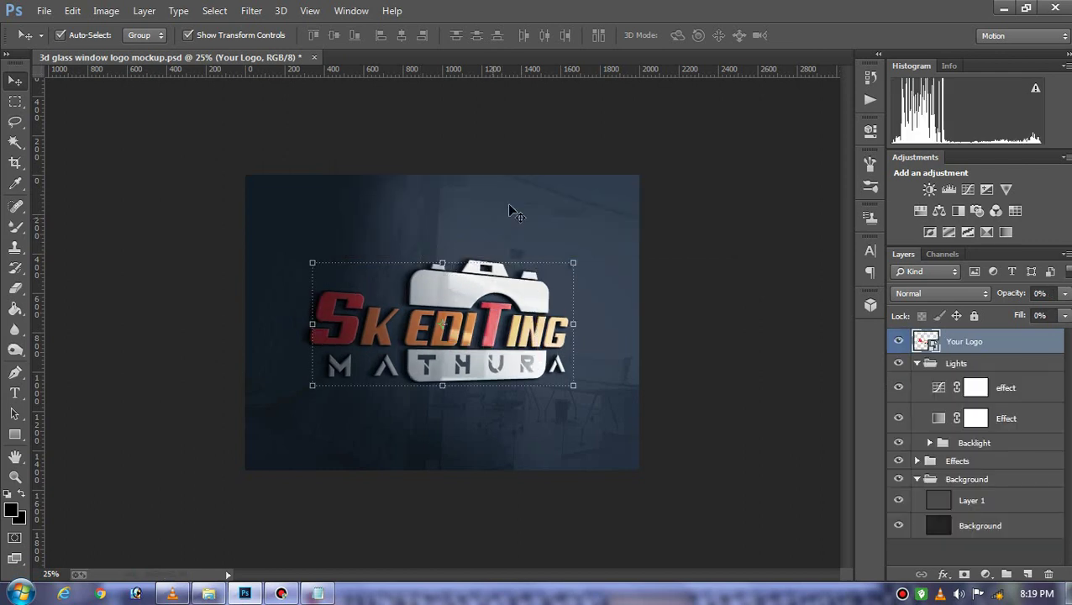
left_click(446, 395)
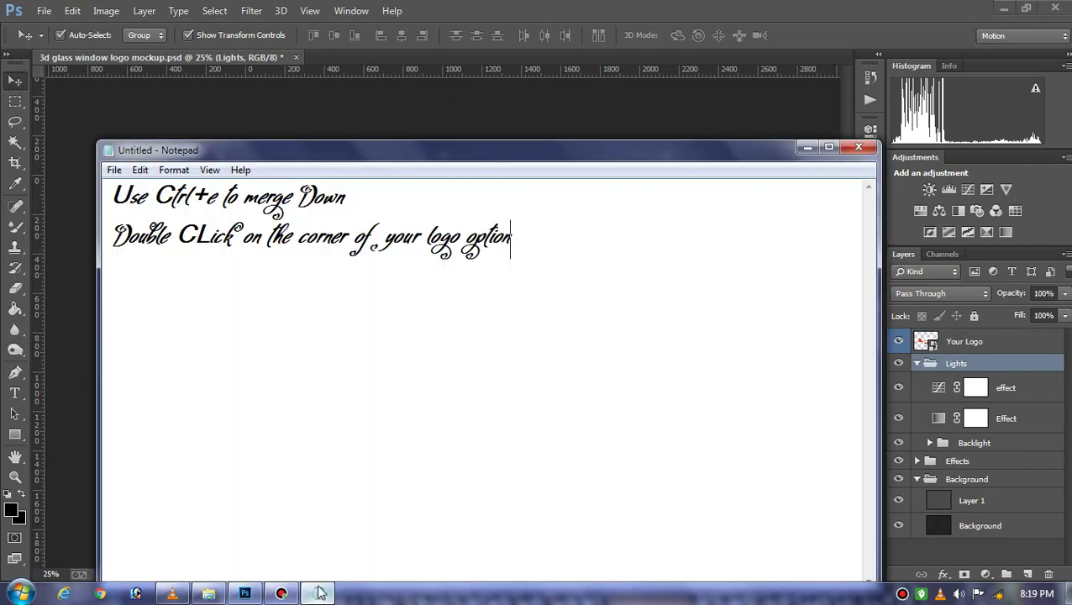
- Add the line 'This Is my logo Design' below the tips in Notepad
left_click(318, 593)
key("Return")
type("Th")
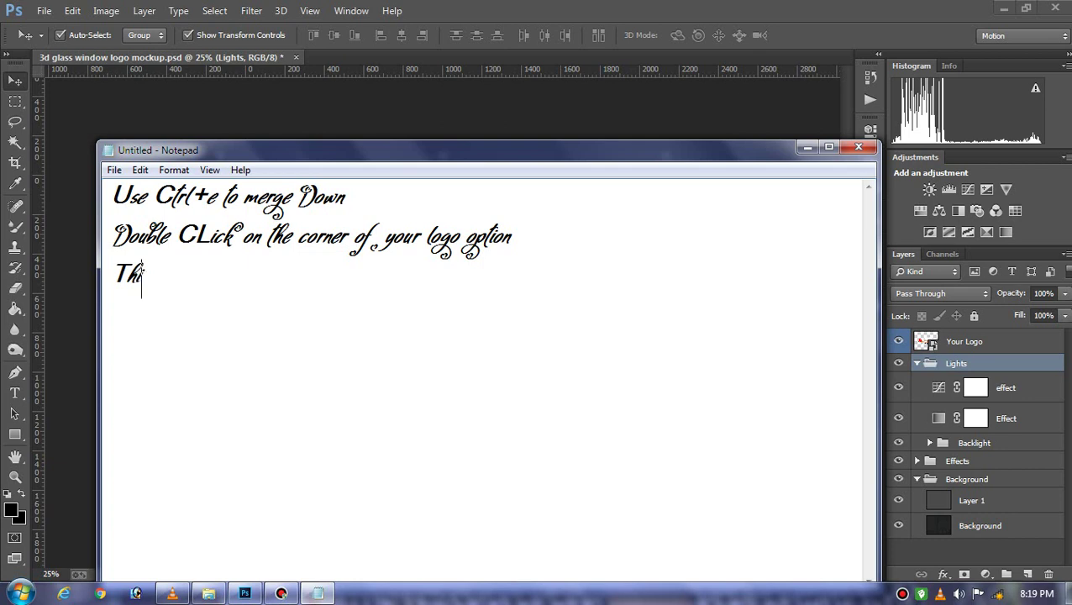
type("is Is my")
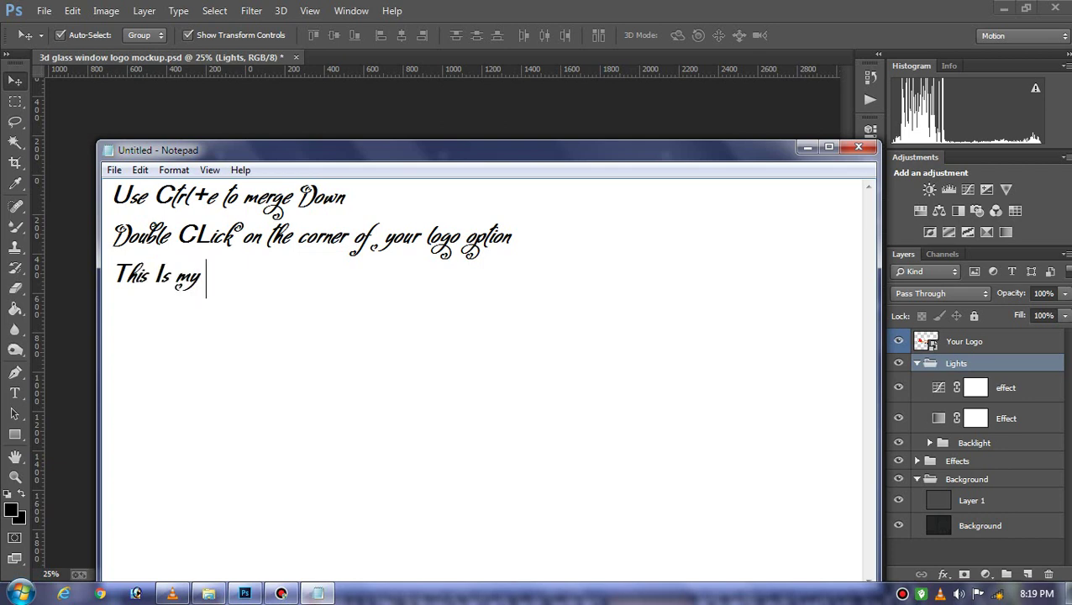
type(" loh")
key("BackSpace")
type("go Des")
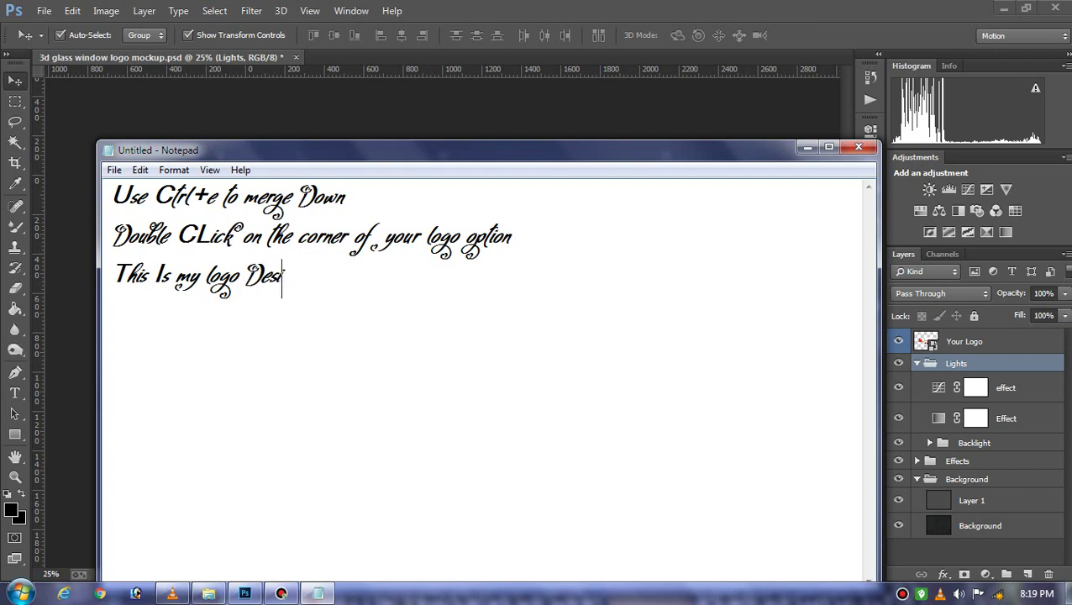
type("ign")
- Add 'So Friends Please Like Comment Share & Subscribe our Channel' and 'For Daily New Updates Thank you'
key("Return")
type("So")
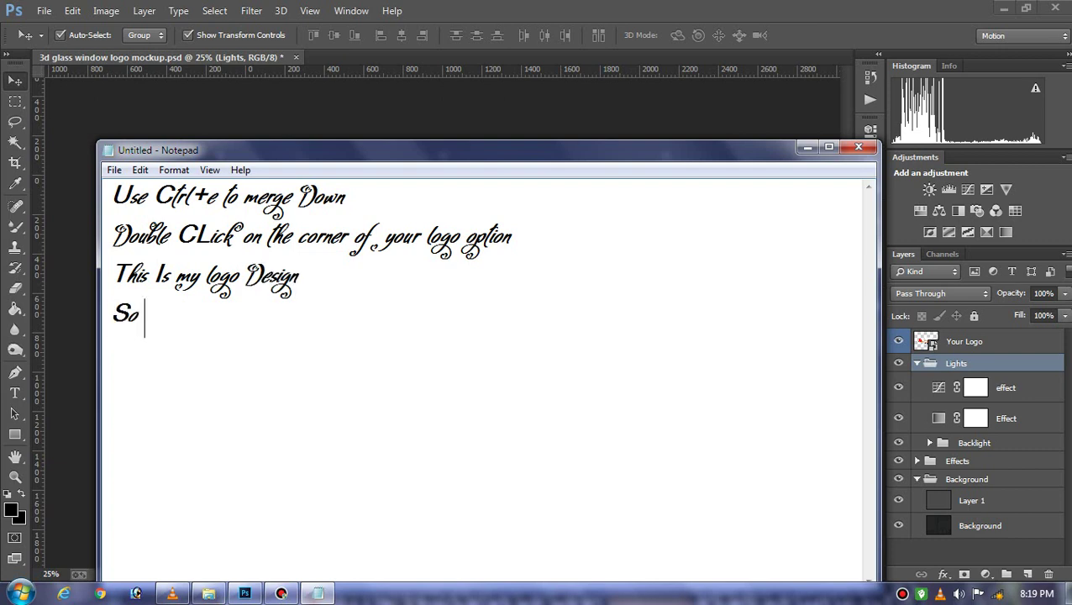
type(" Fr")
type("iends P")
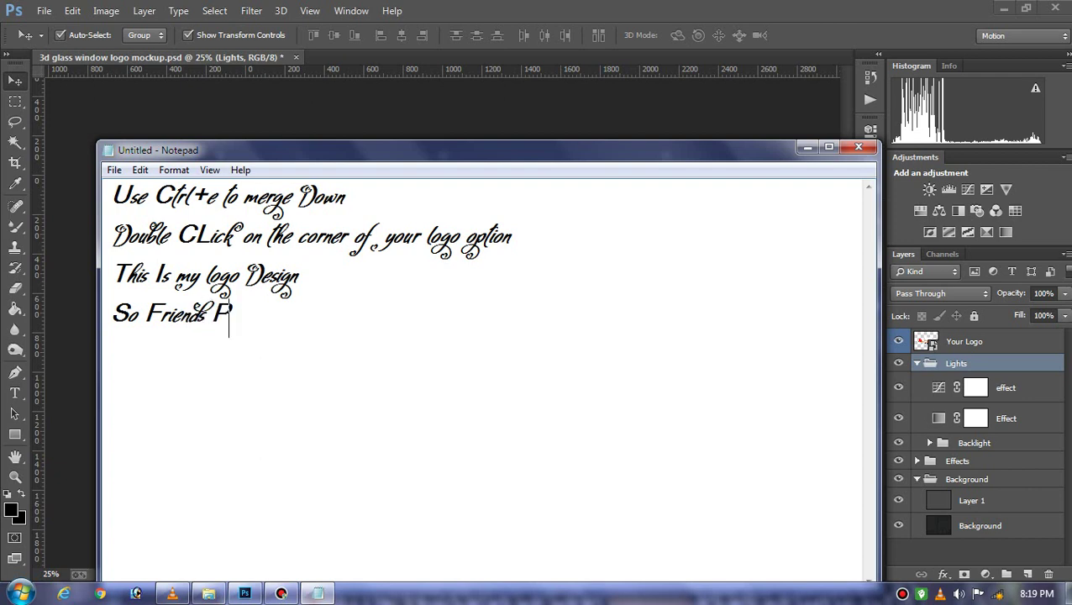
type("lease Like")
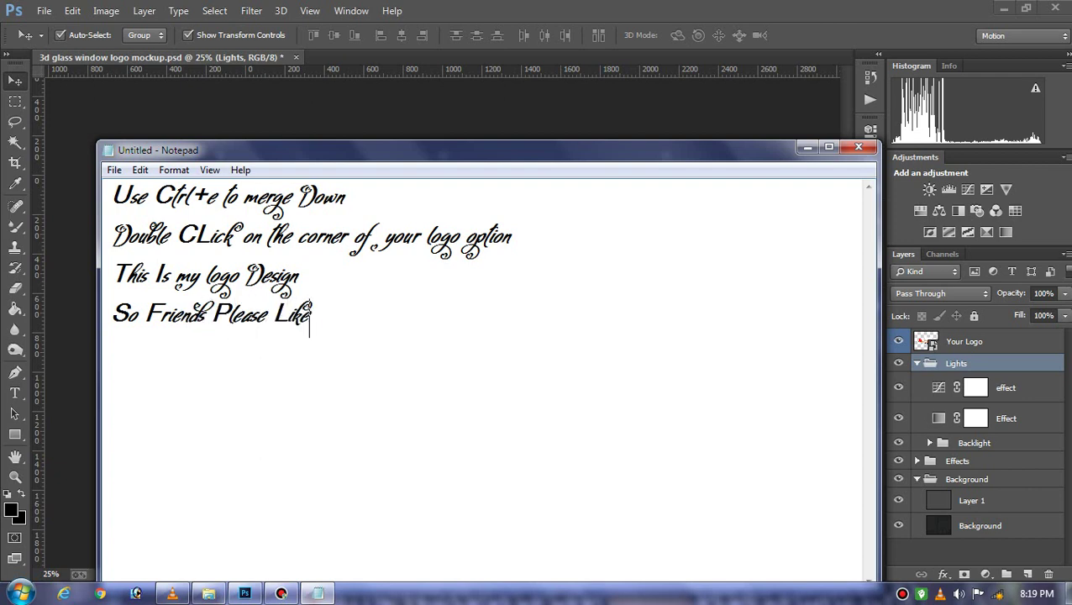
type(" Comment")
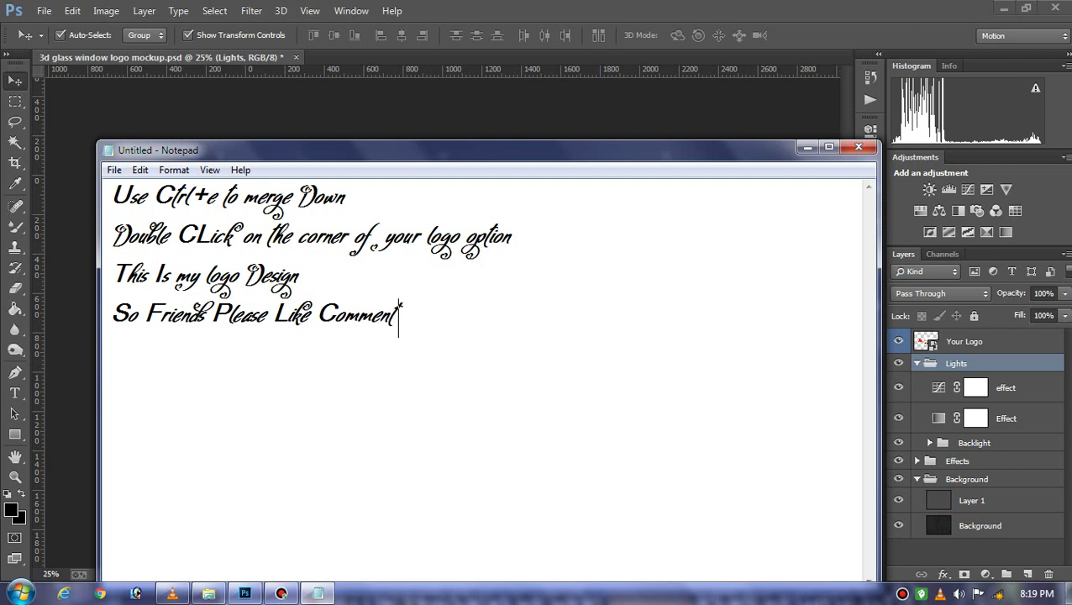
type(" Share ")
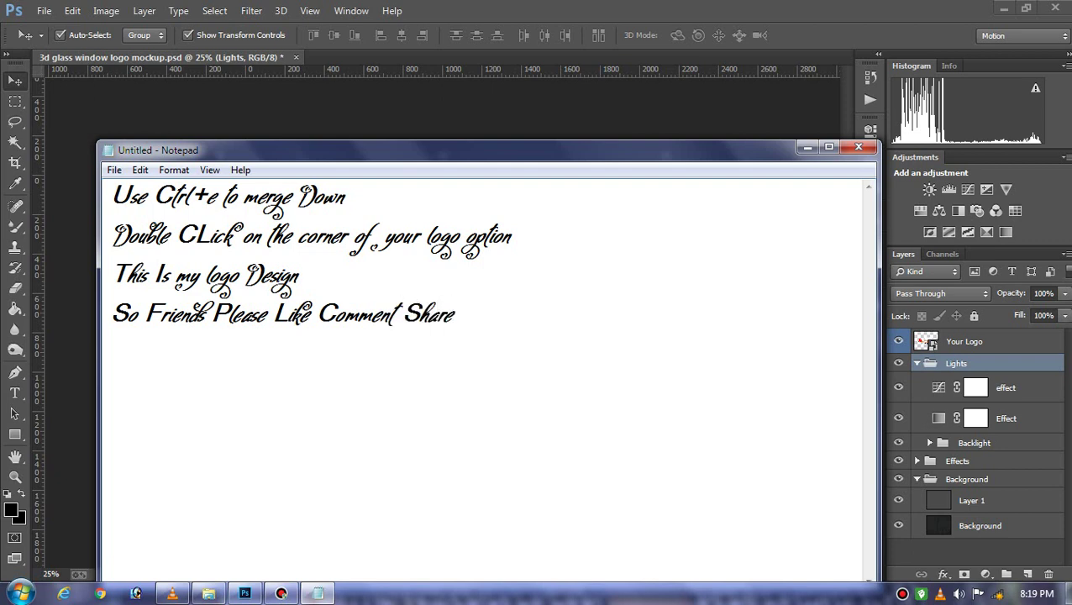
type("& Sub")
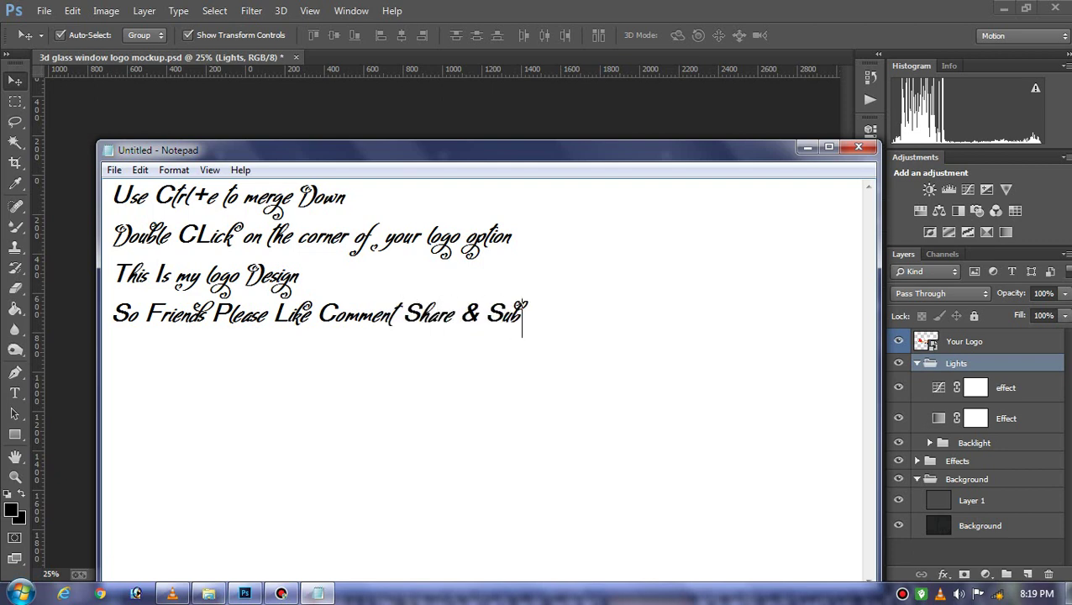
type("scribe o")
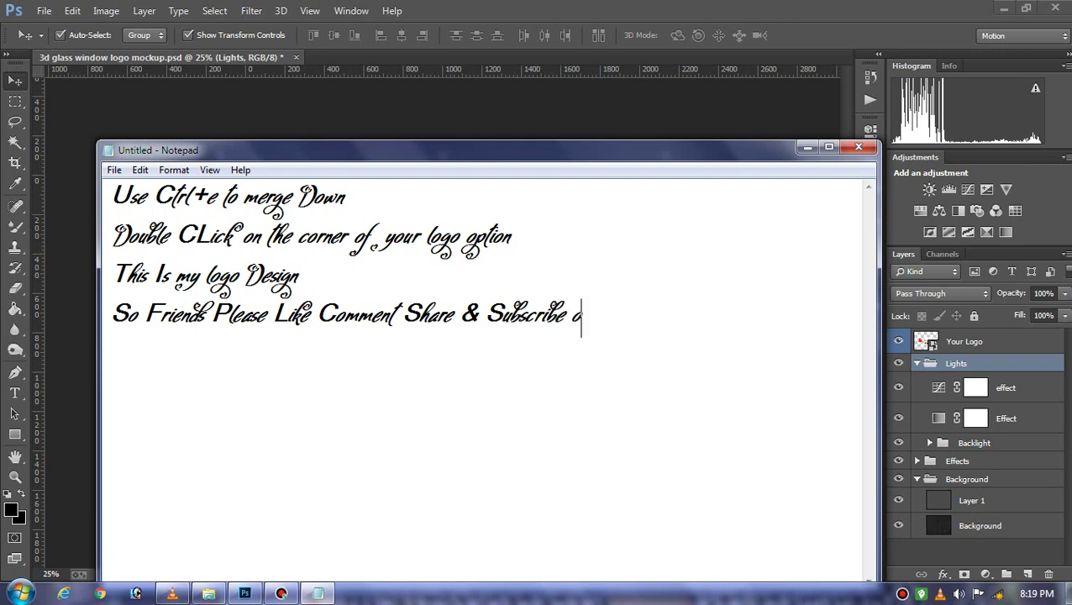
type("ur Chann")
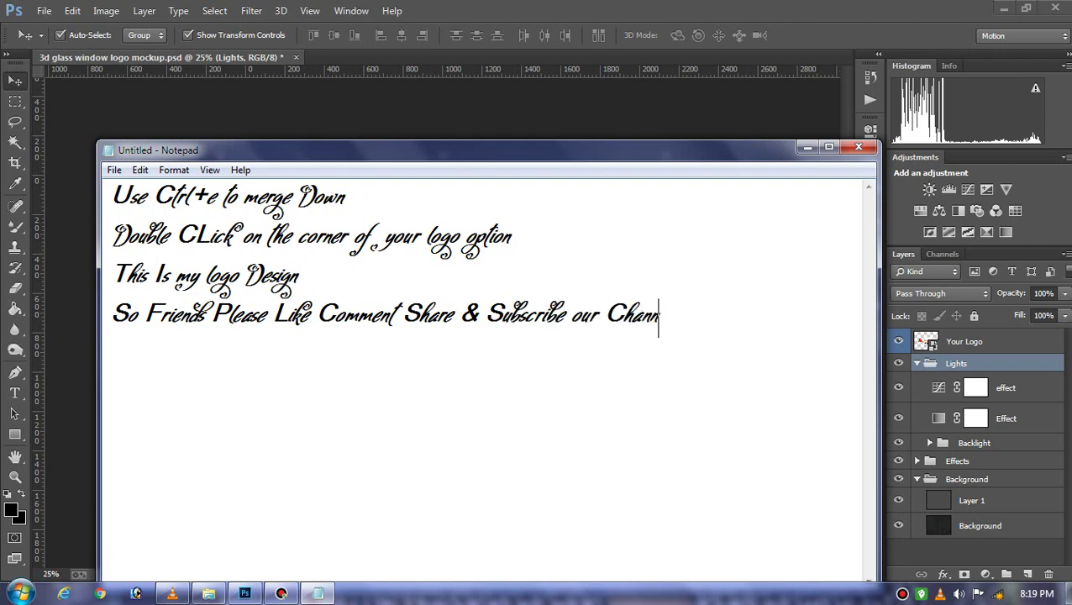
type("el")
key("Return")
type("For Da")
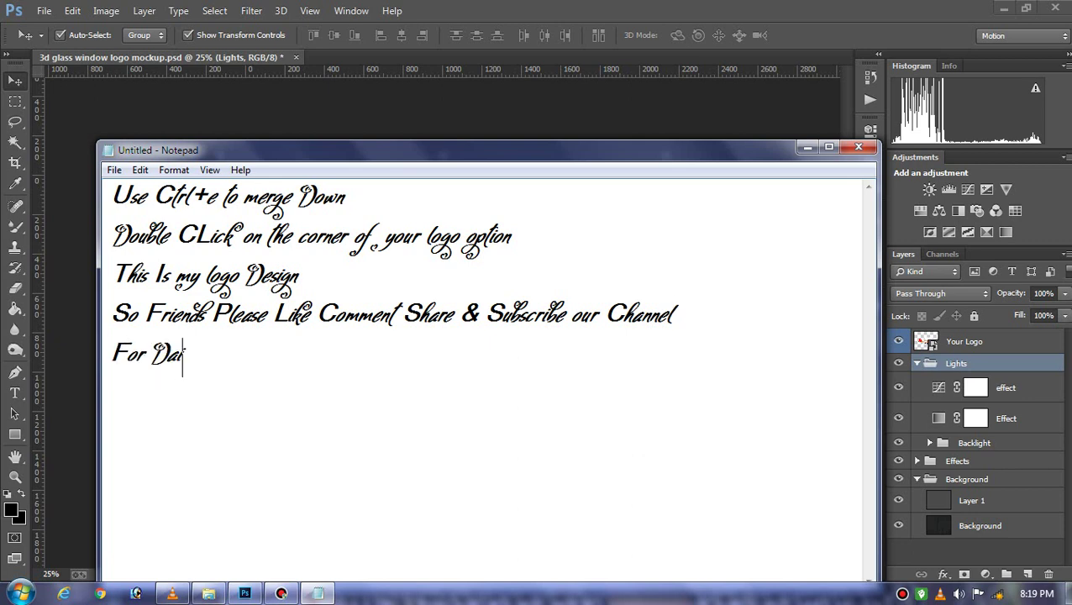
type("ily New ")
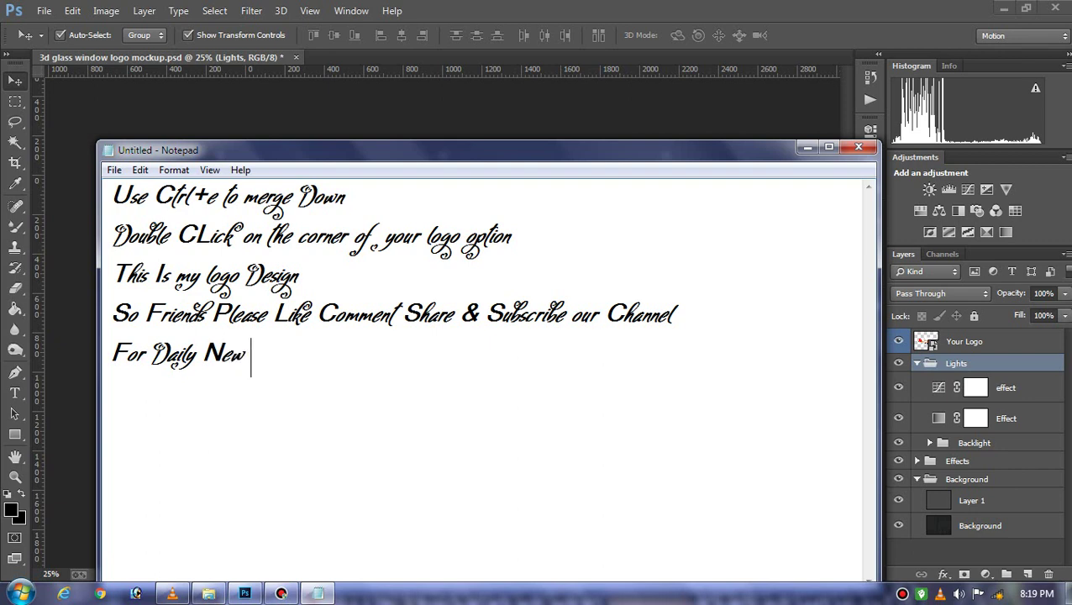
type("Update")
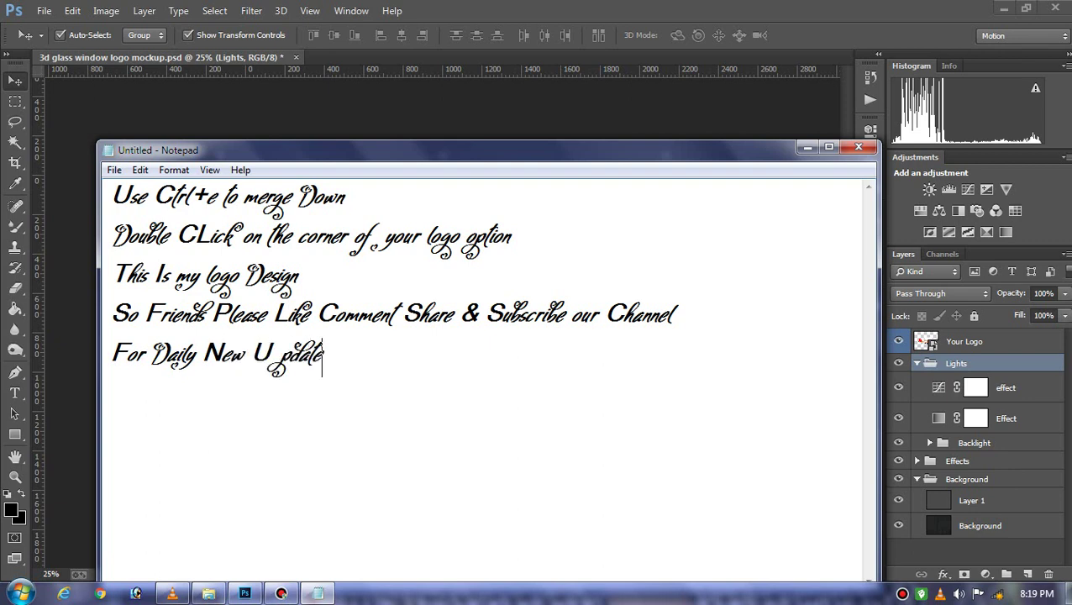
type("s ")
type("Th")
type("ank yo")
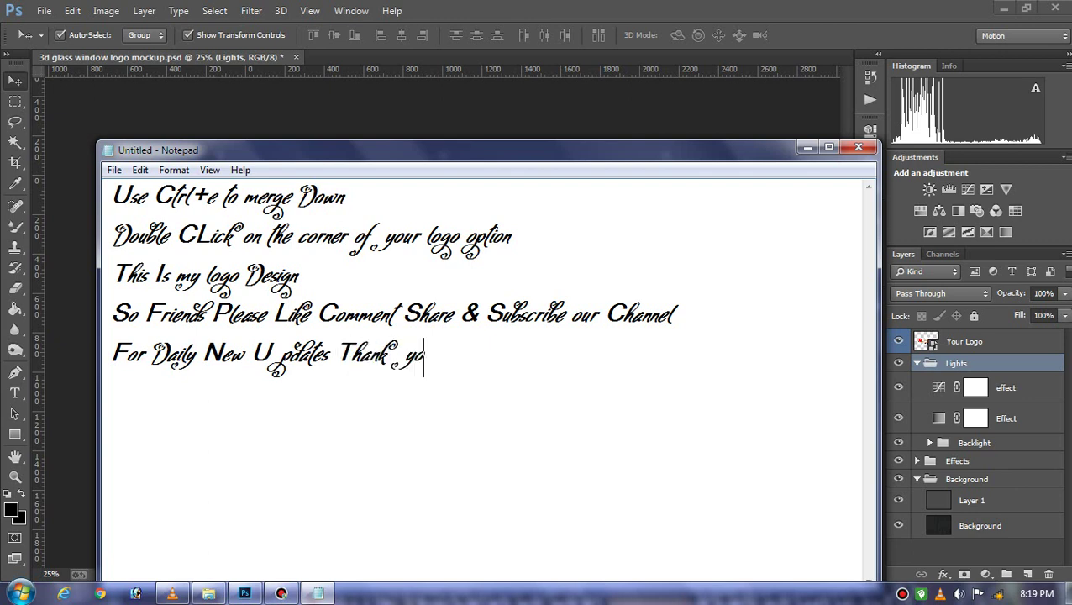
type("u")
left_click_drag(649, 141, 675, 152)
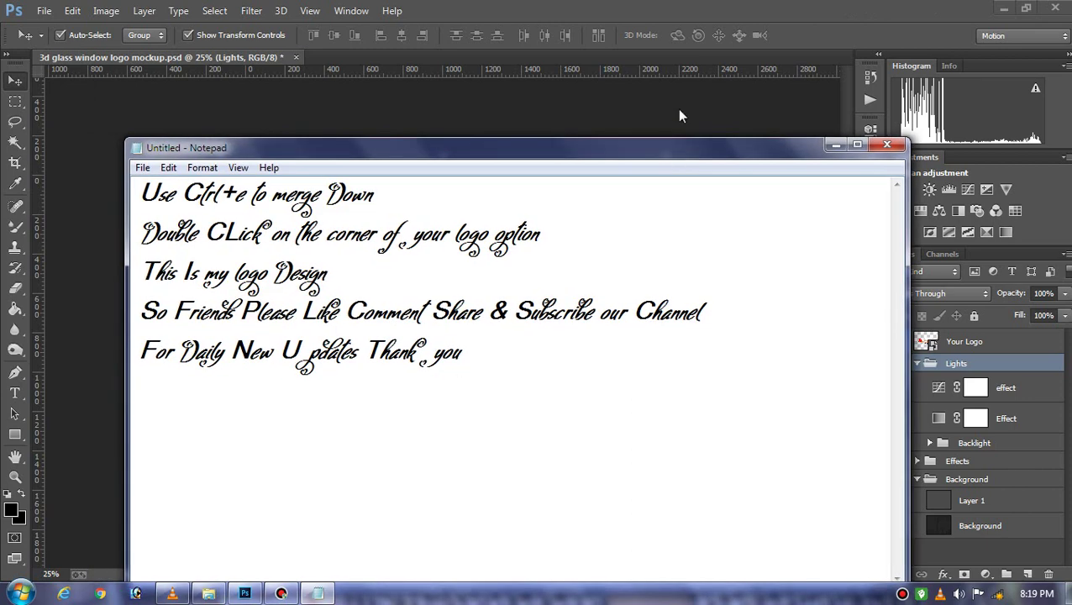